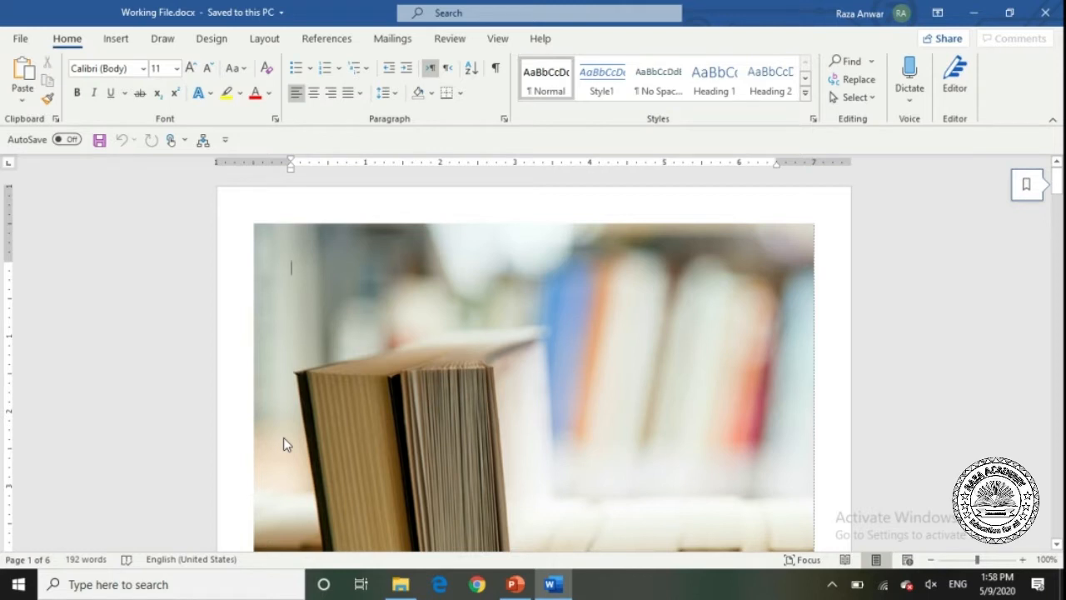
Scroll down to the blank third page and place the cursor at its top.
drag(1059, 192, 1060, 321)
click(454, 302)
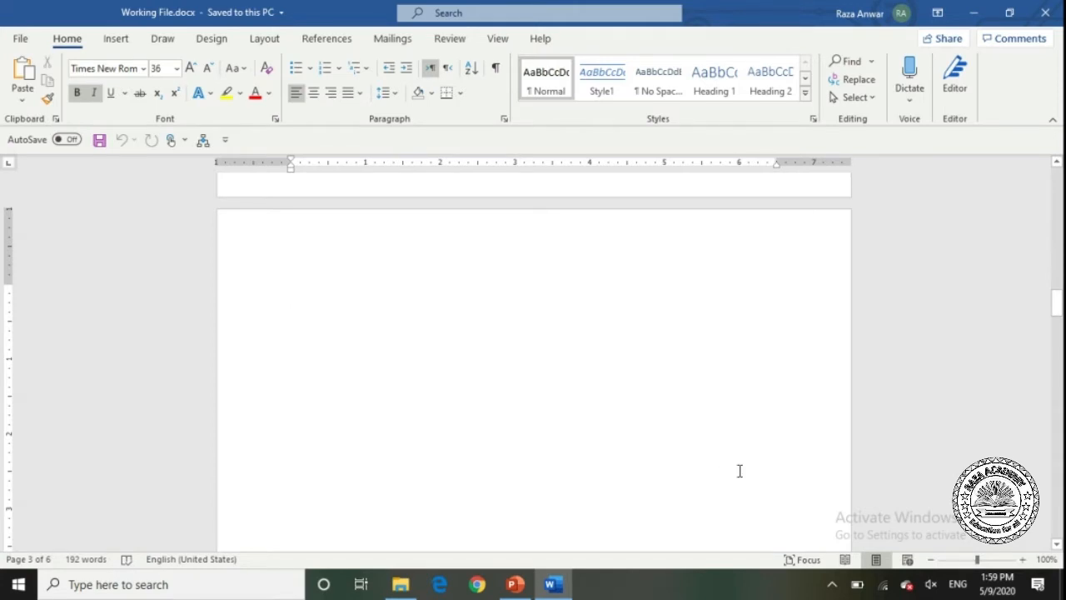
Zoom in two steps and open the Insert tab's Table dropdown.
click(1023, 559)
click(1023, 559)
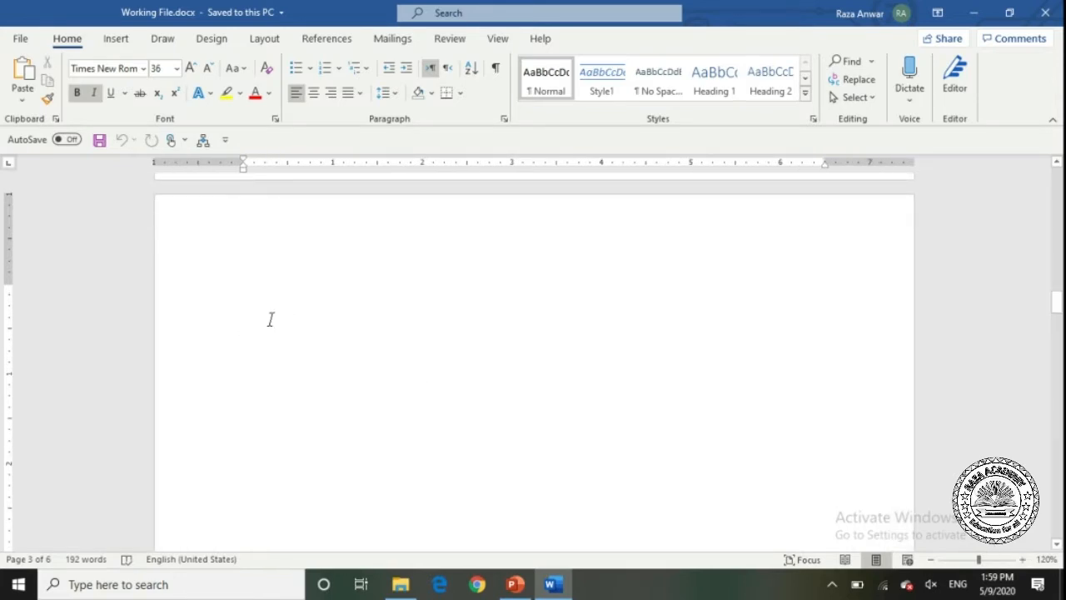
click(114, 44)
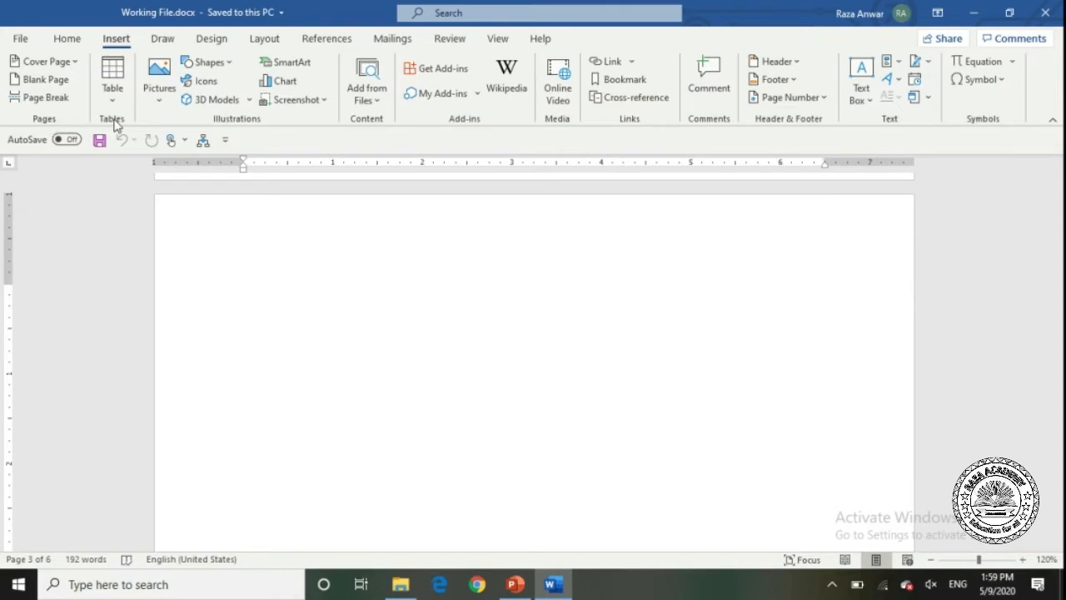
click(114, 101)
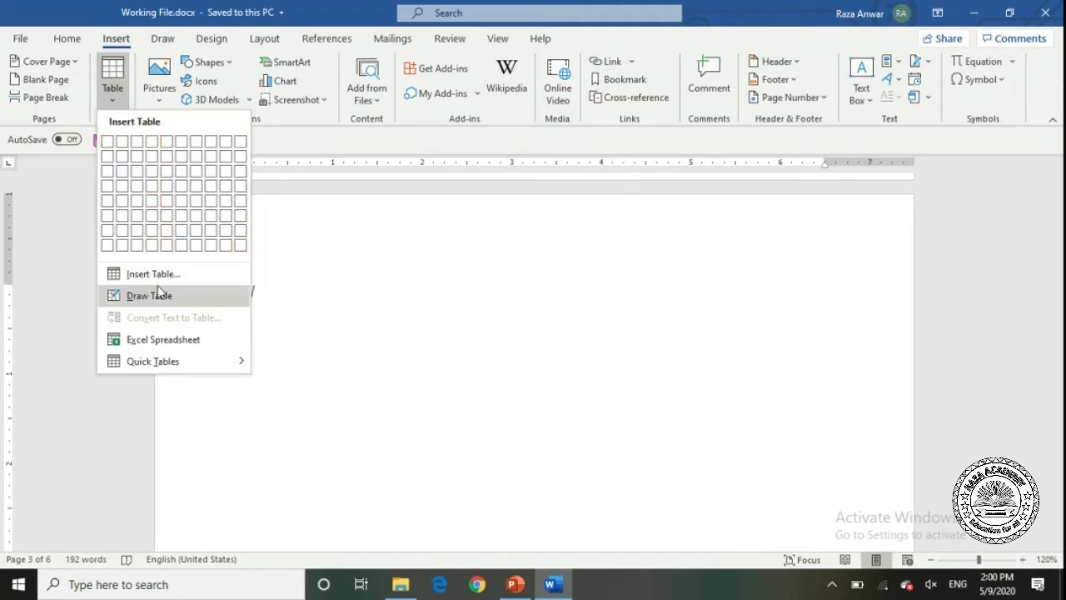
Cancel the Insert Table dialog, then hand-draw a 5.56" by 0.63" single-cell table.
click(183, 281)
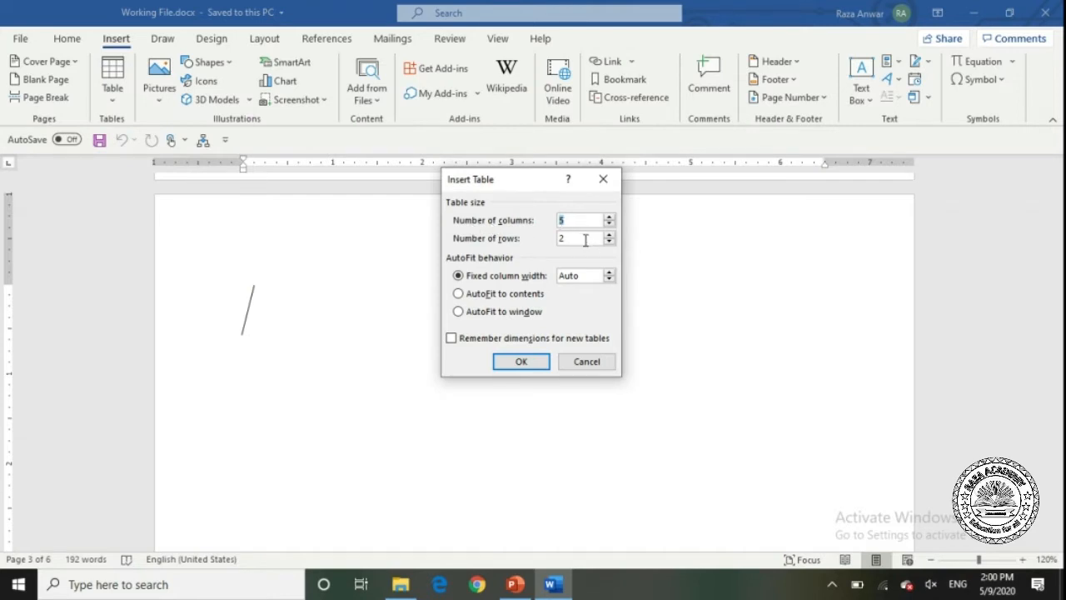
click(565, 367)
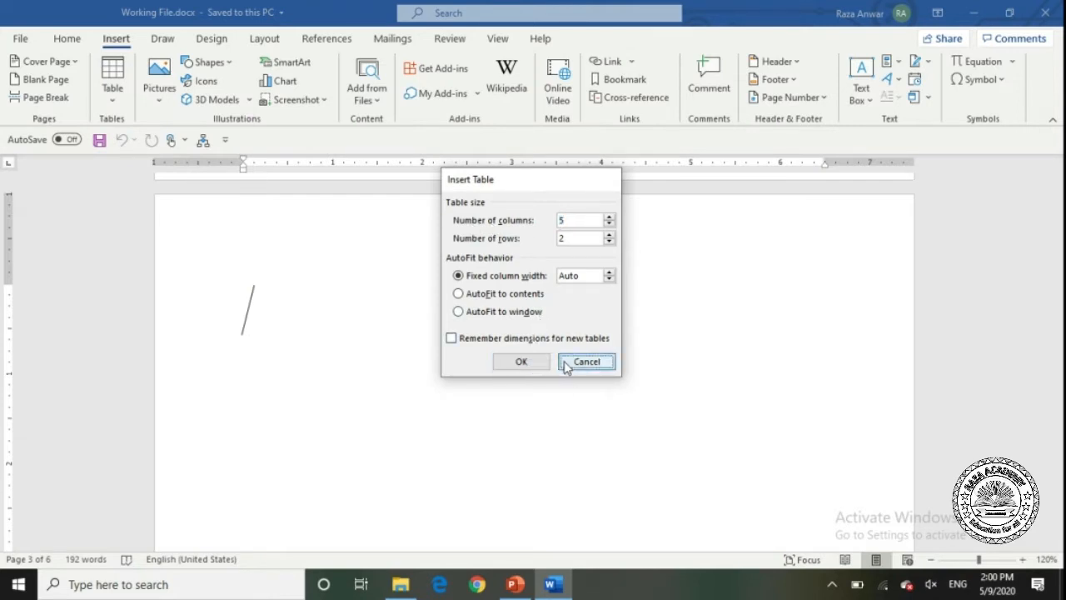
click(113, 88)
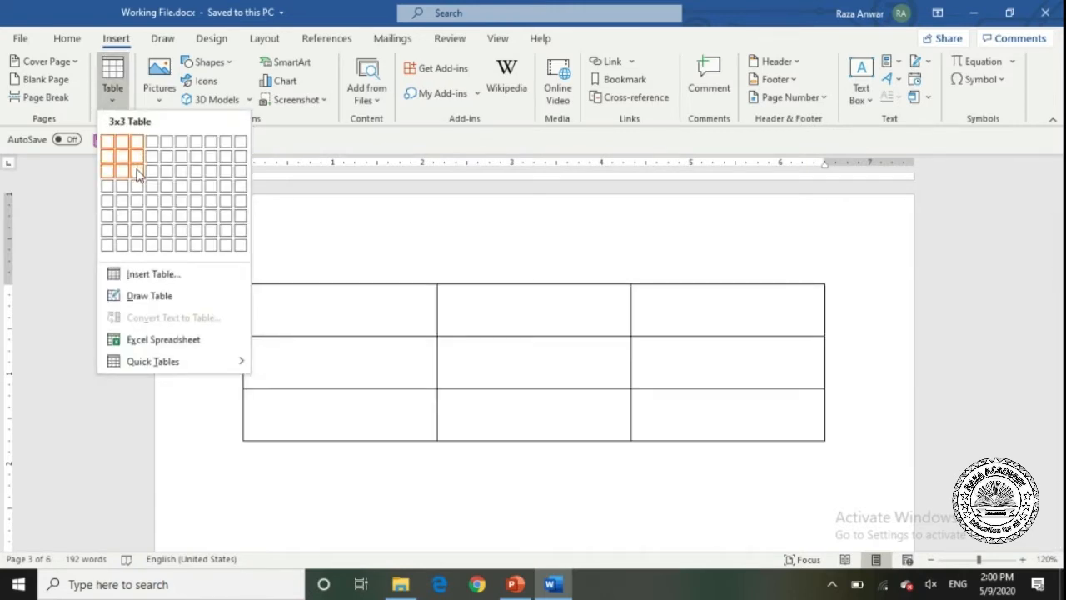
click(152, 297)
mouse_move(274, 330)
mouse_down()
mouse_move(276, 358)
mouse_move(770, 350)
mouse_up()
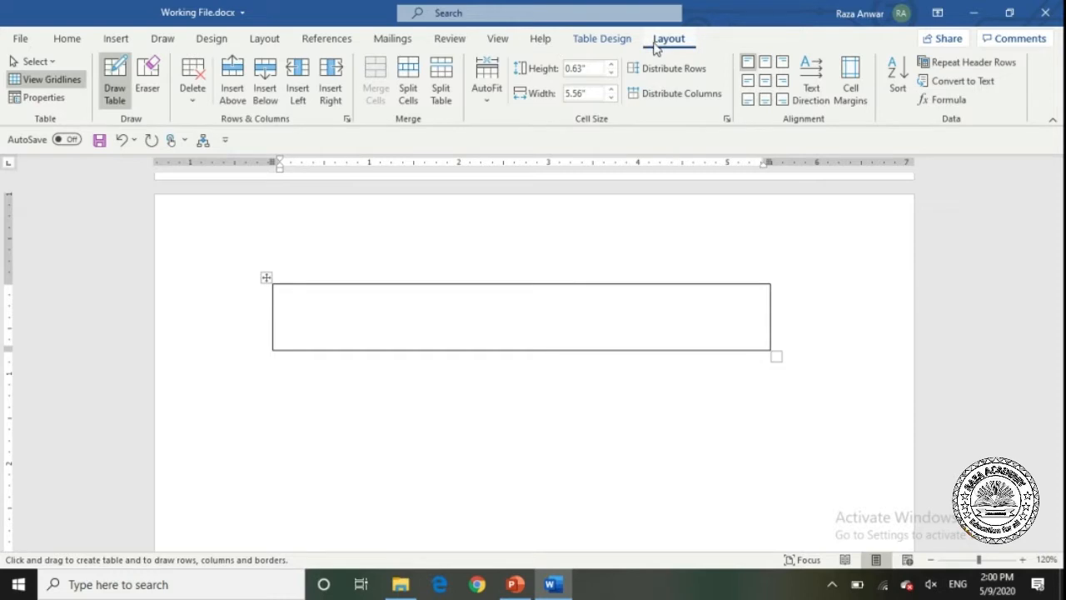
Undo the drawn box and insert a 2-column, 3-row table from the Table grid.
click(53, 84)
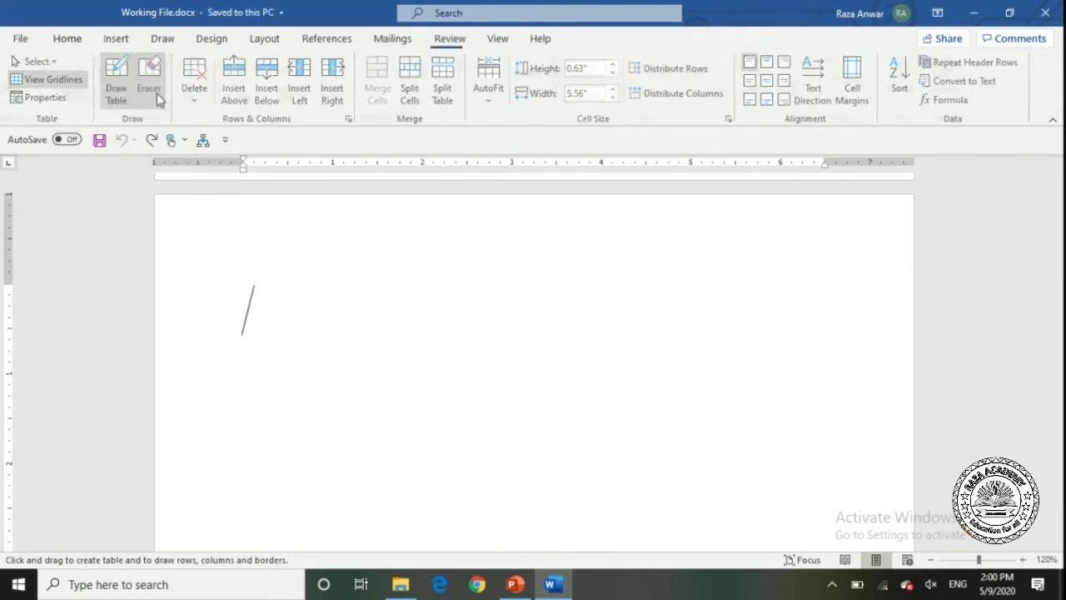
click(114, 40)
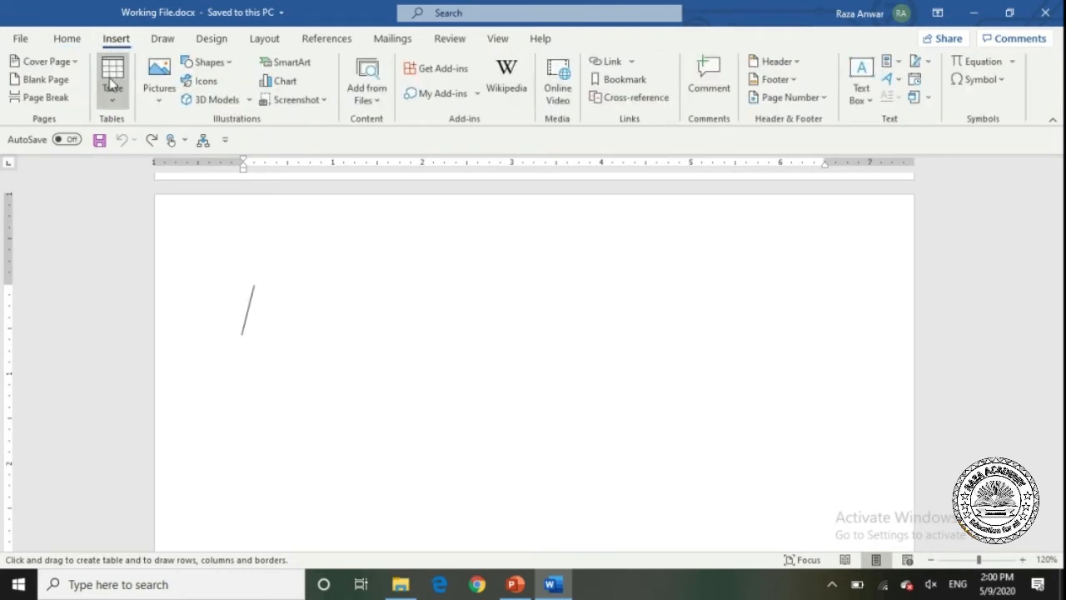
click(111, 83)
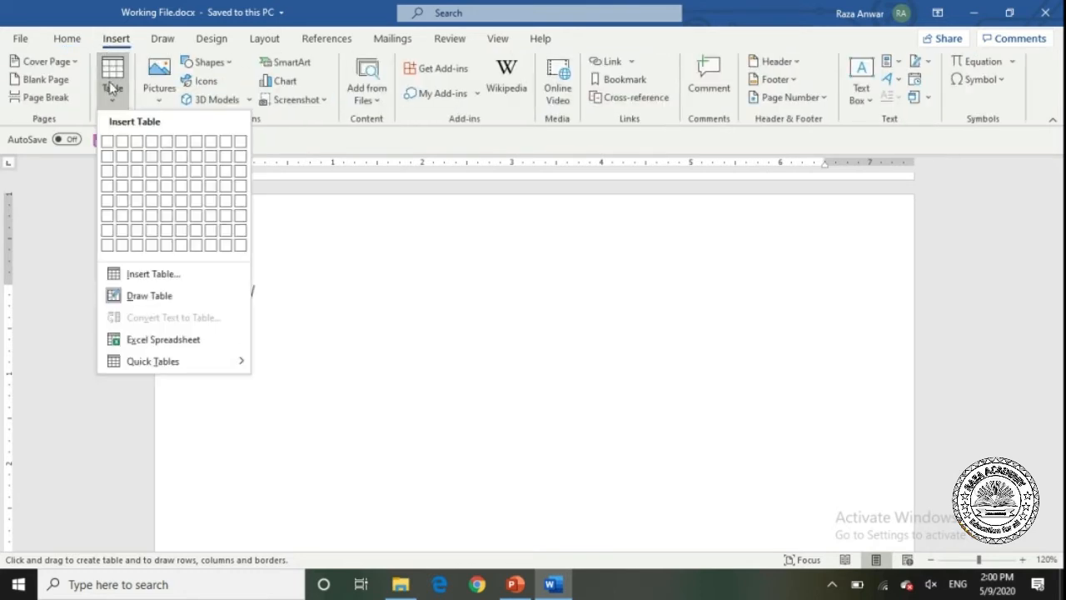
click(130, 174)
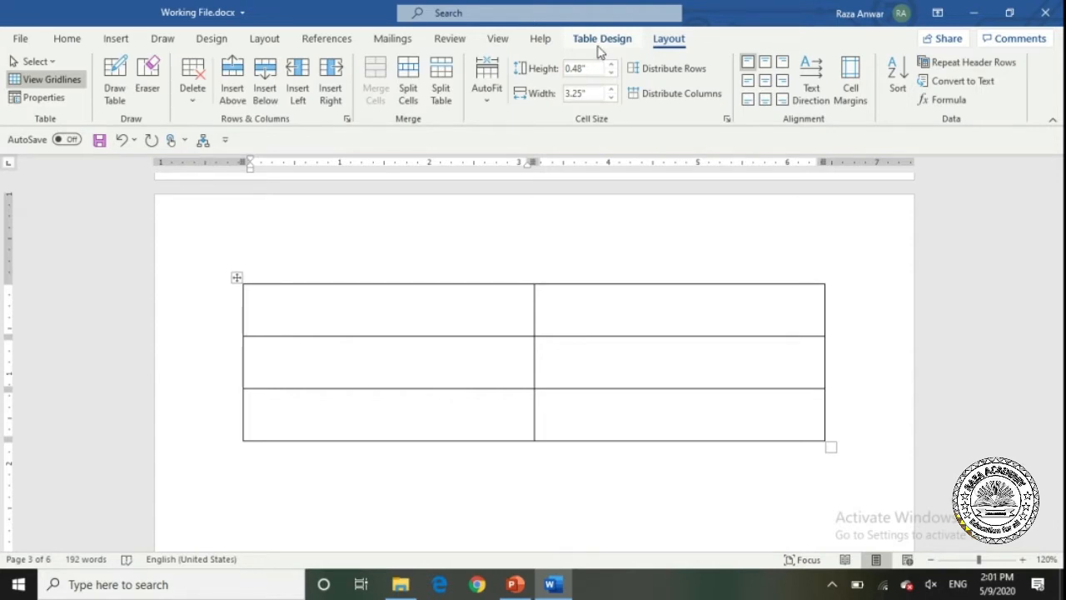
click(109, 40)
click(117, 80)
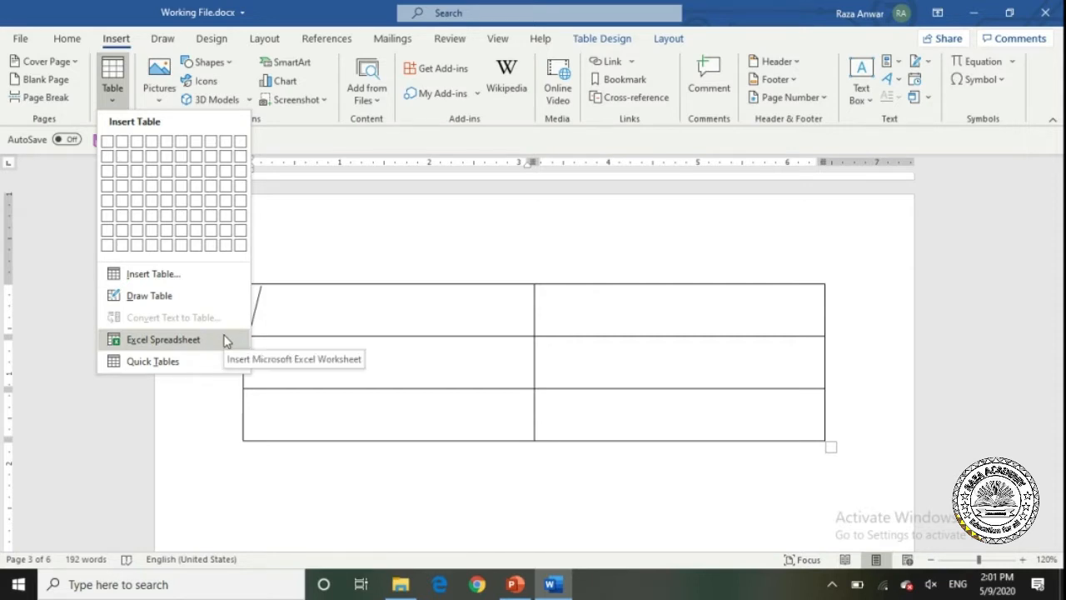
Close the Table menu, then select and delete the 3x2 table.
click(304, 304)
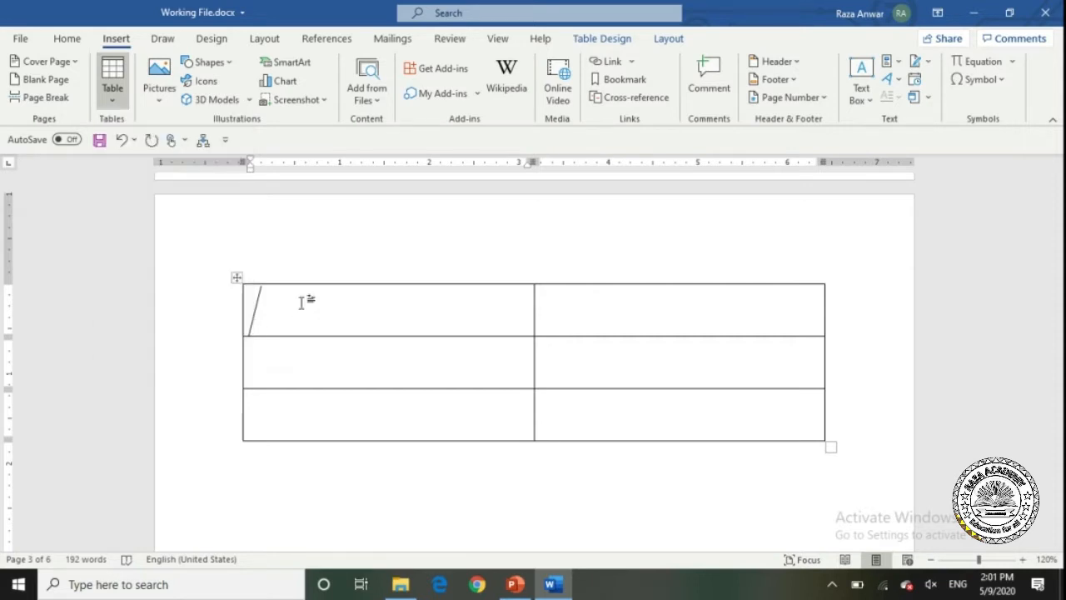
click(237, 277)
key(BackSpace)
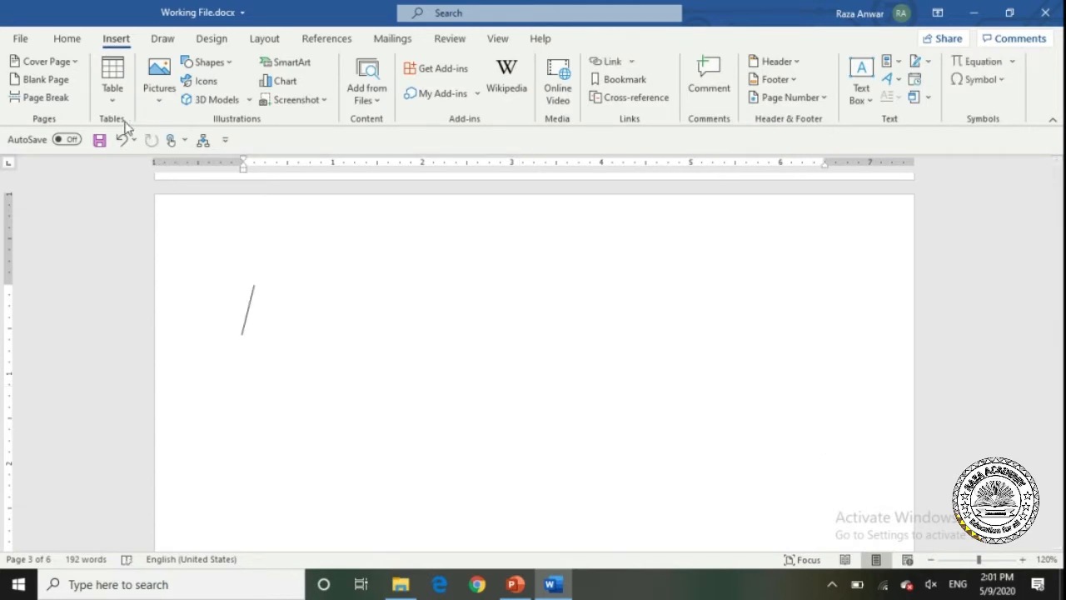
Embed a trial Excel worksheet with 'jhdf' and 'hjsh' in A2:B2, then delete it.
click(115, 100)
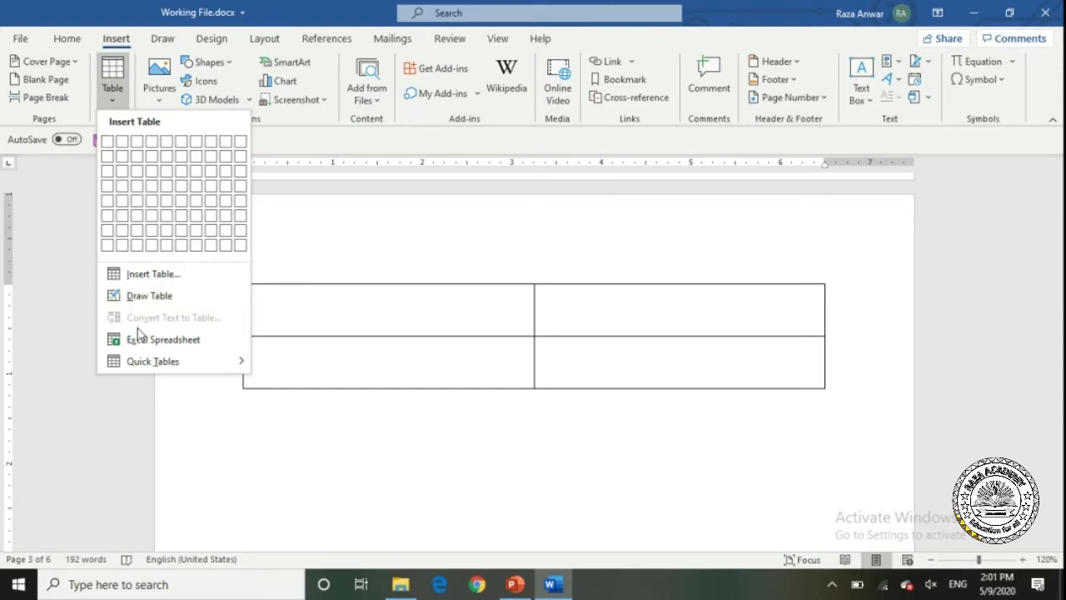
click(200, 337)
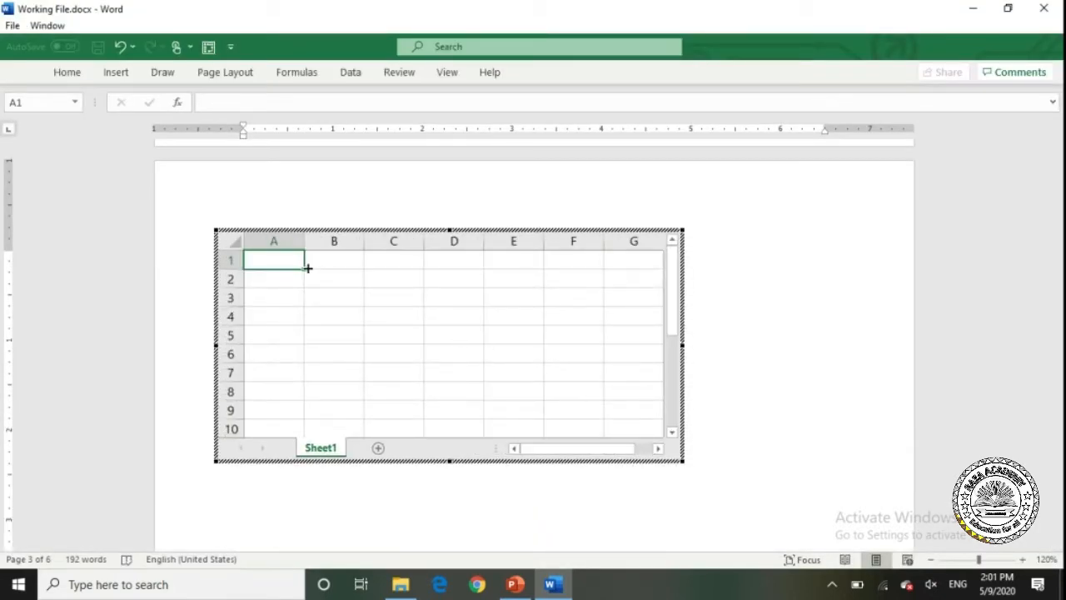
mouse_move(295, 261)
mouse_down()
mouse_move(454, 283)
mouse_move(308, 276)
mouse_up()
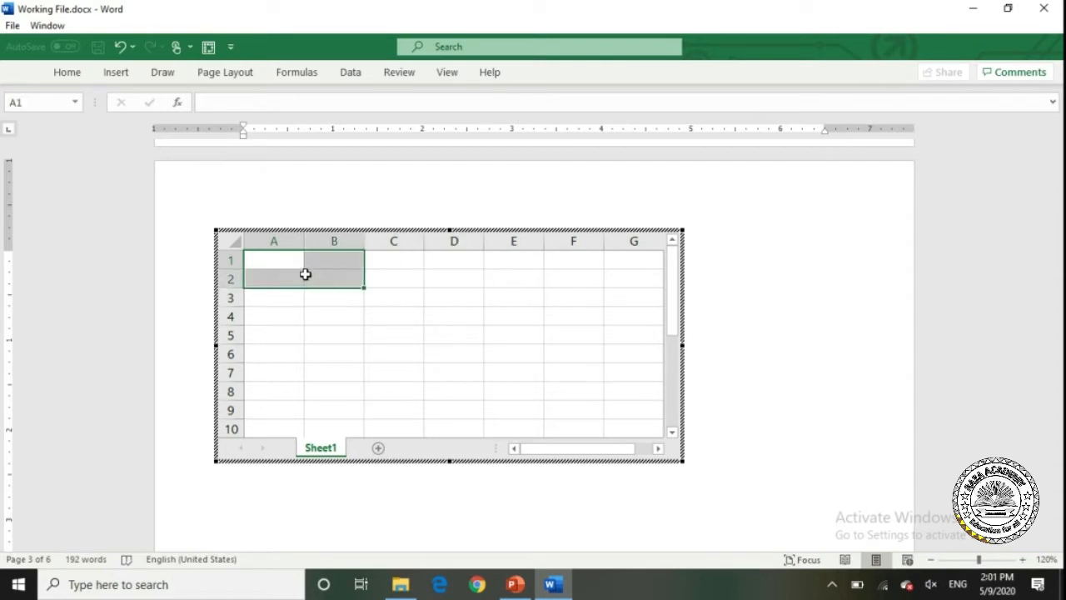
click(295, 274)
text(jhdf)
key(Tab)
text(hjsh)
click(783, 366)
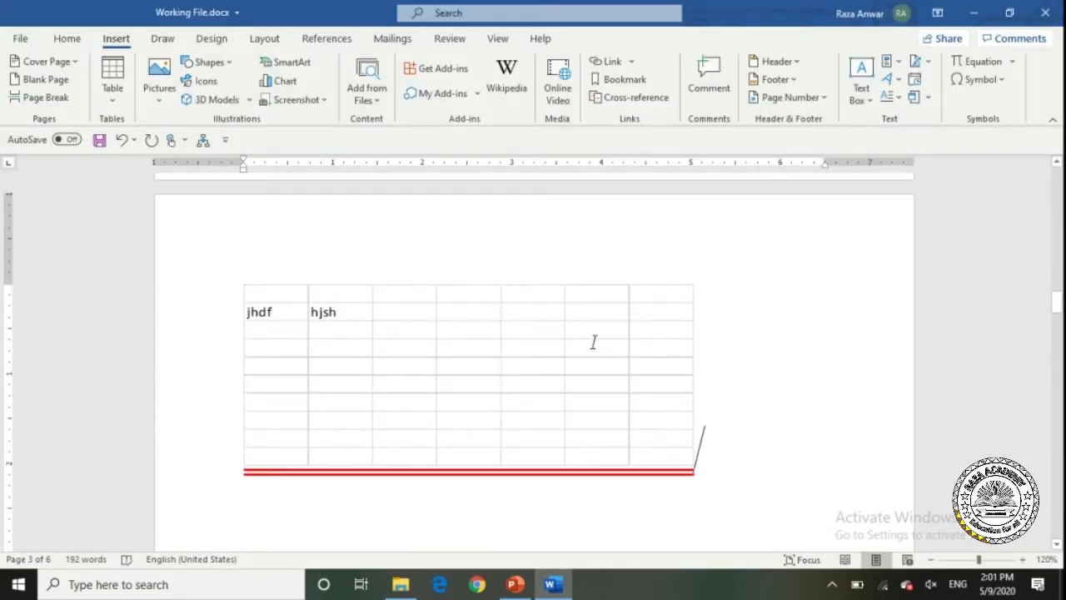
key(Delete)
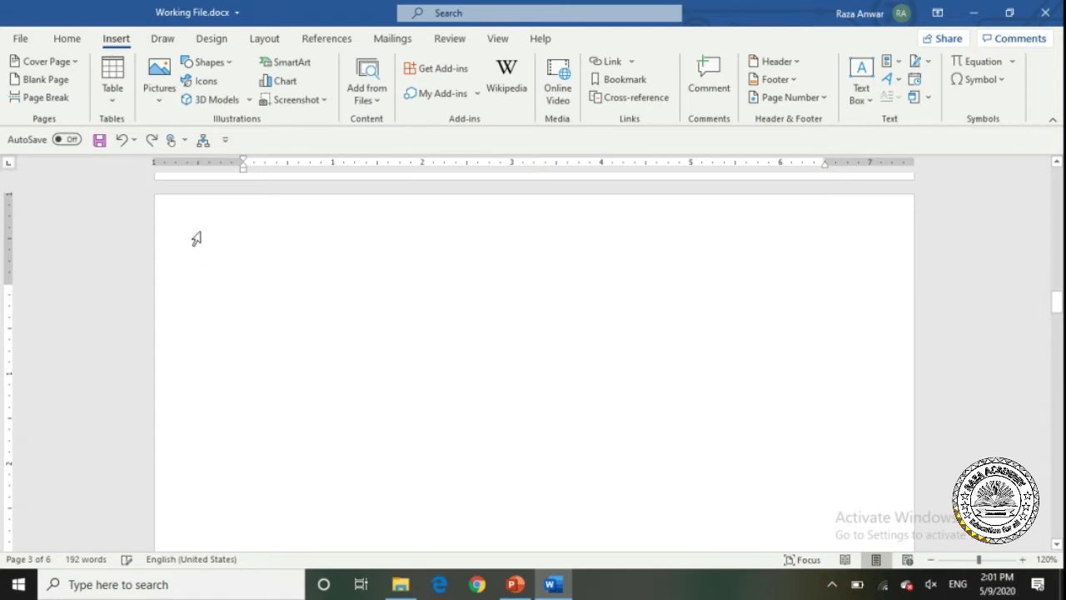
click(112, 83)
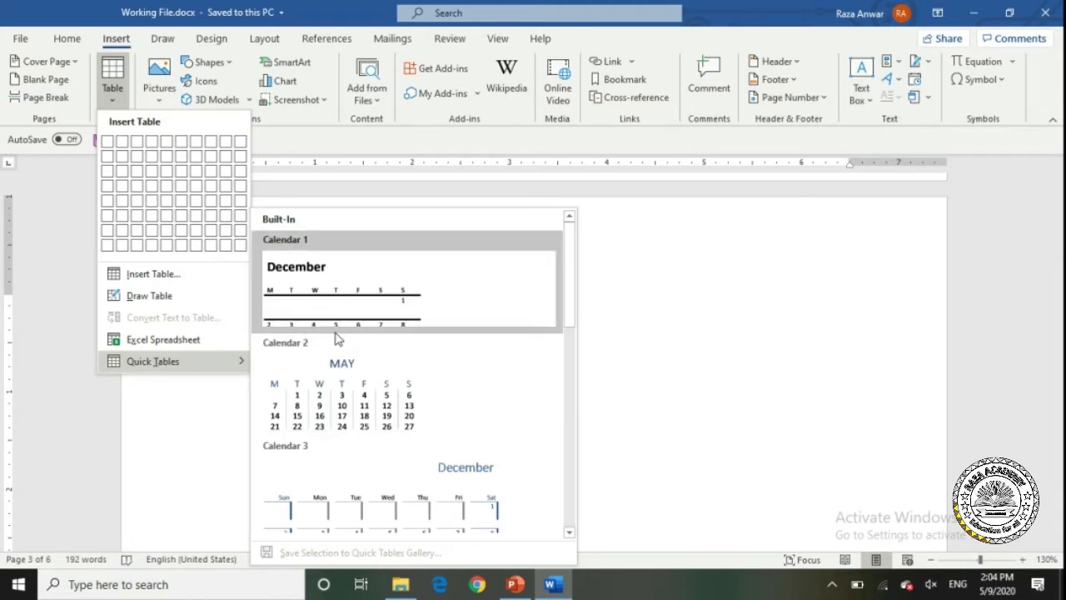
drag(569, 281, 571, 363)
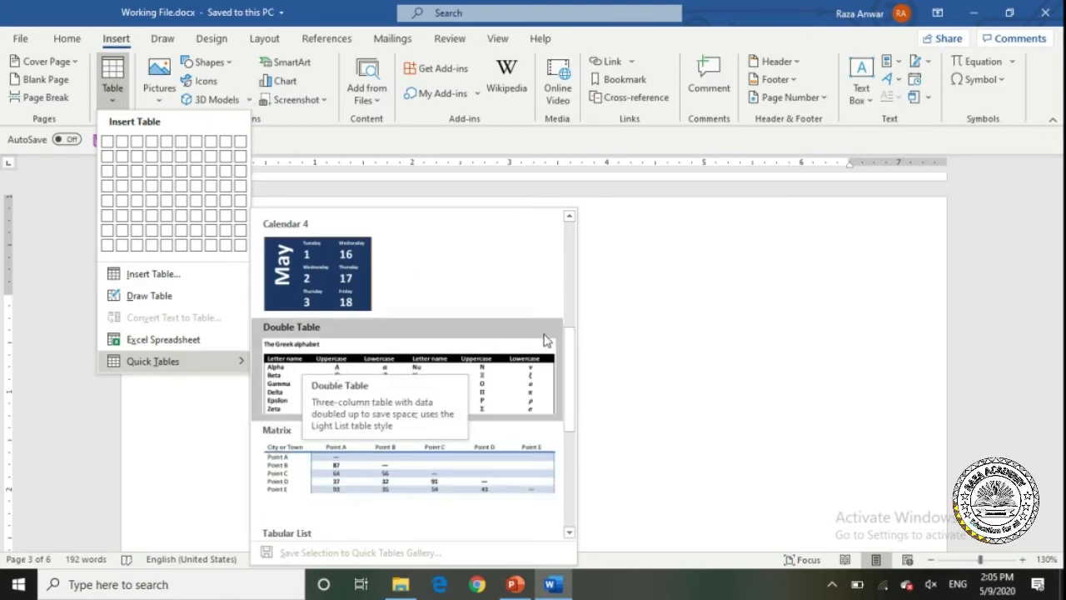
drag(566, 349, 566, 388)
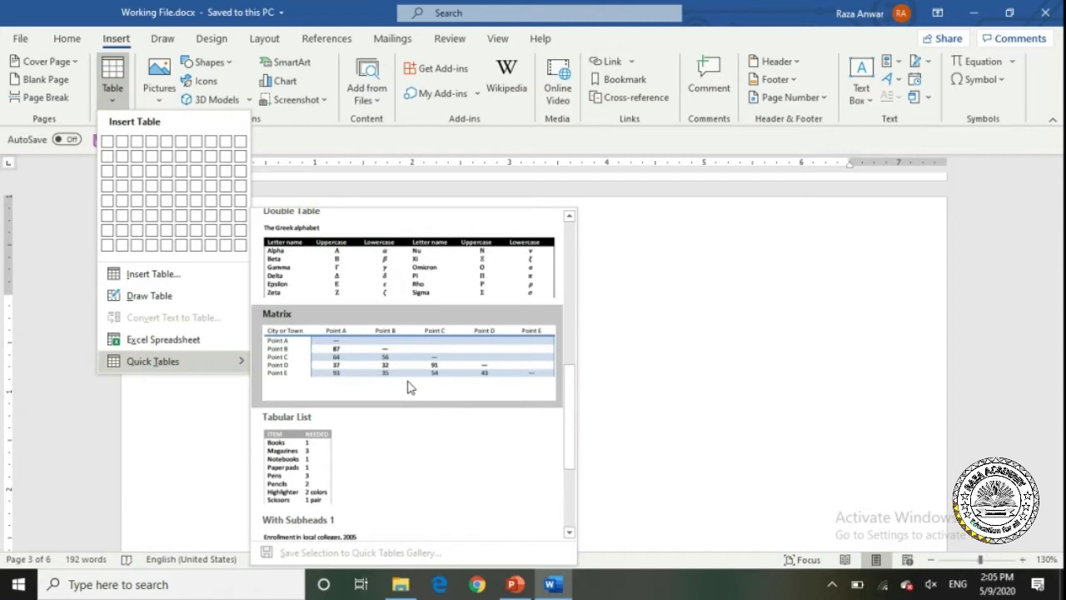
click(314, 441)
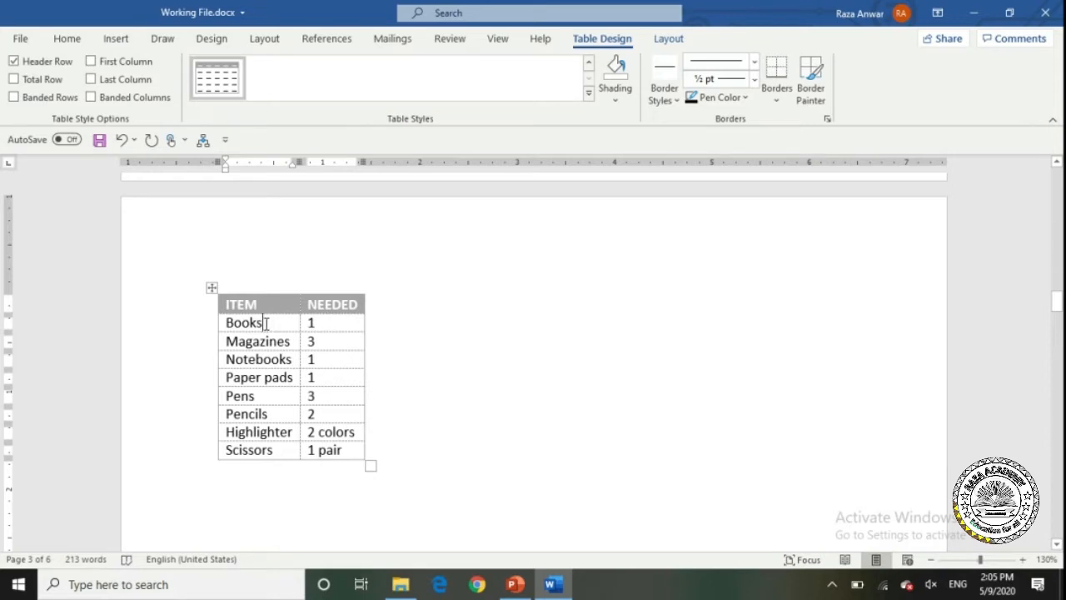
click(212, 287)
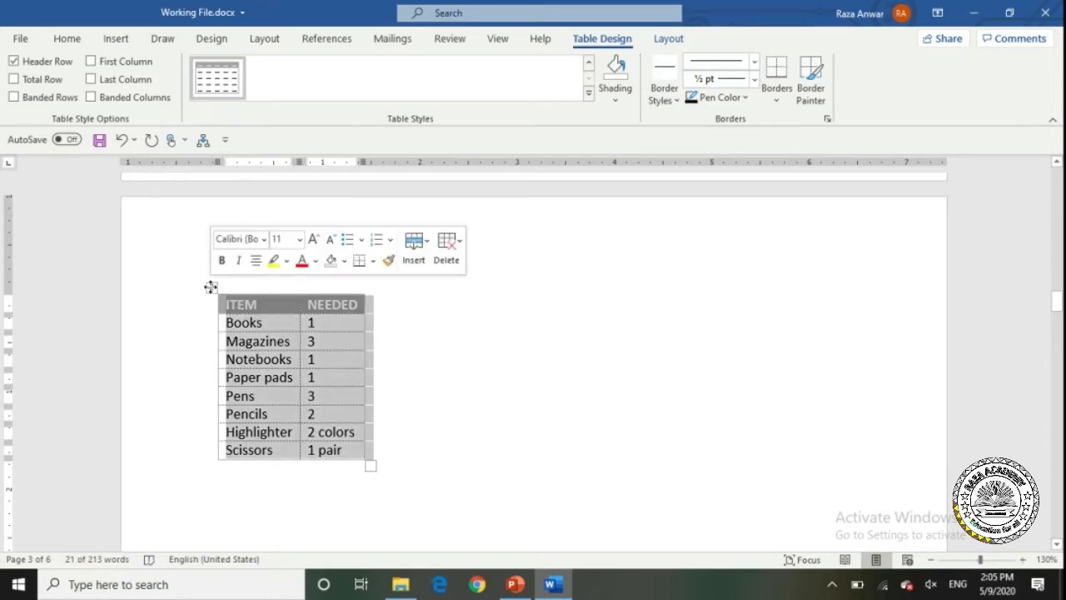
key(Delete)
click(210, 287)
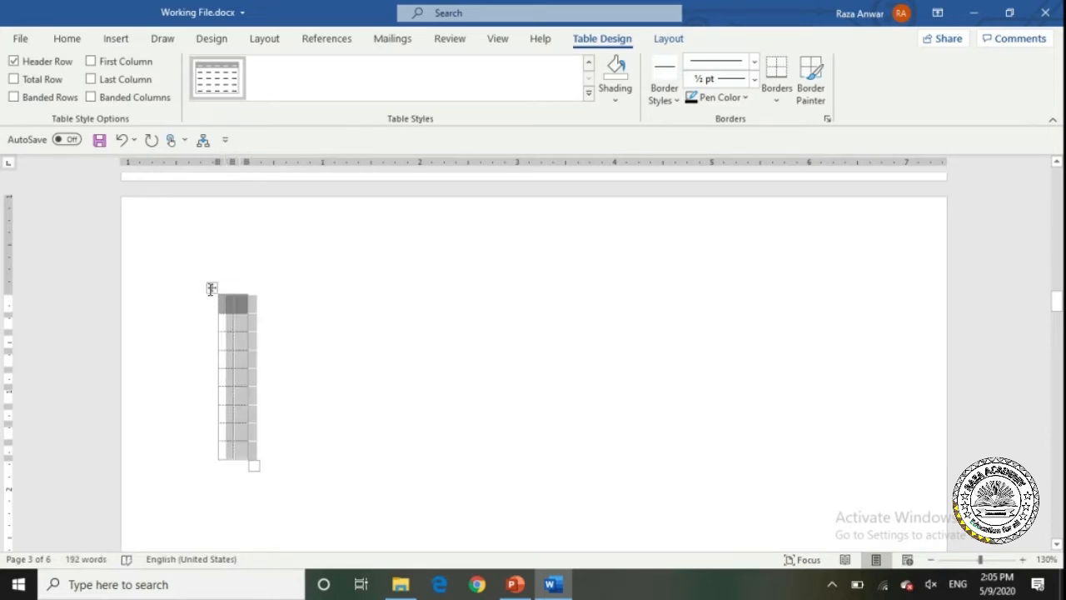
key(BackSpace)
click(116, 38)
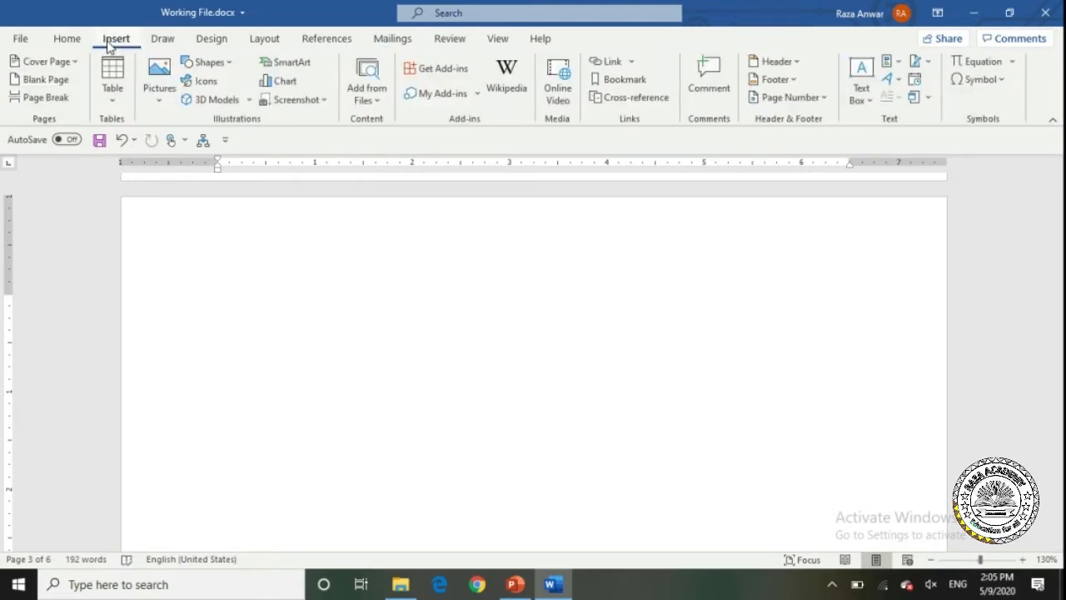
Insert a two-column, three-row table and put the cursor in its top-left cell.
click(125, 93)
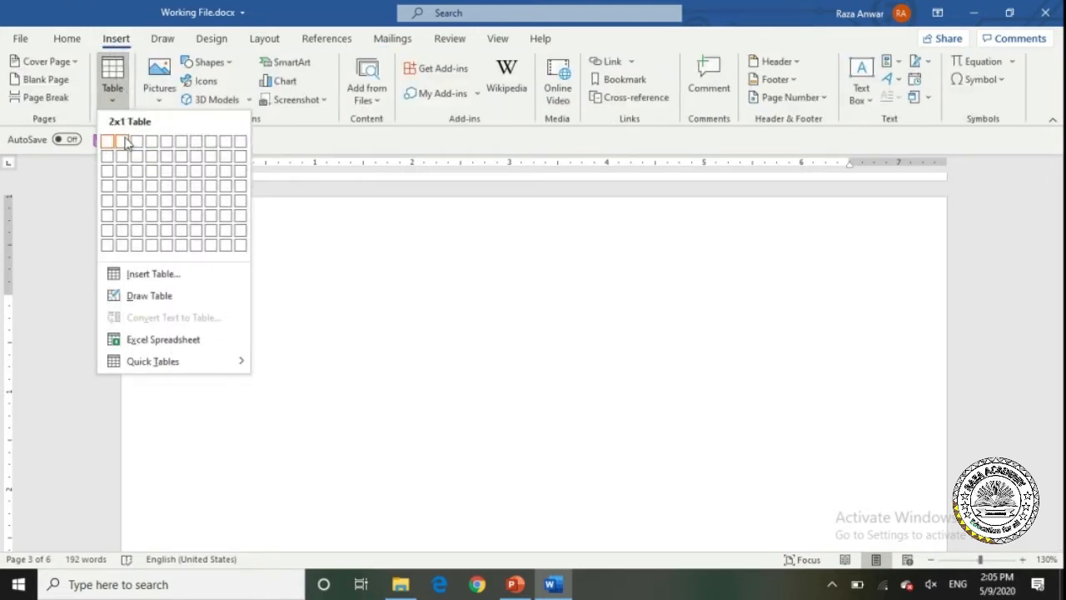
click(124, 175)
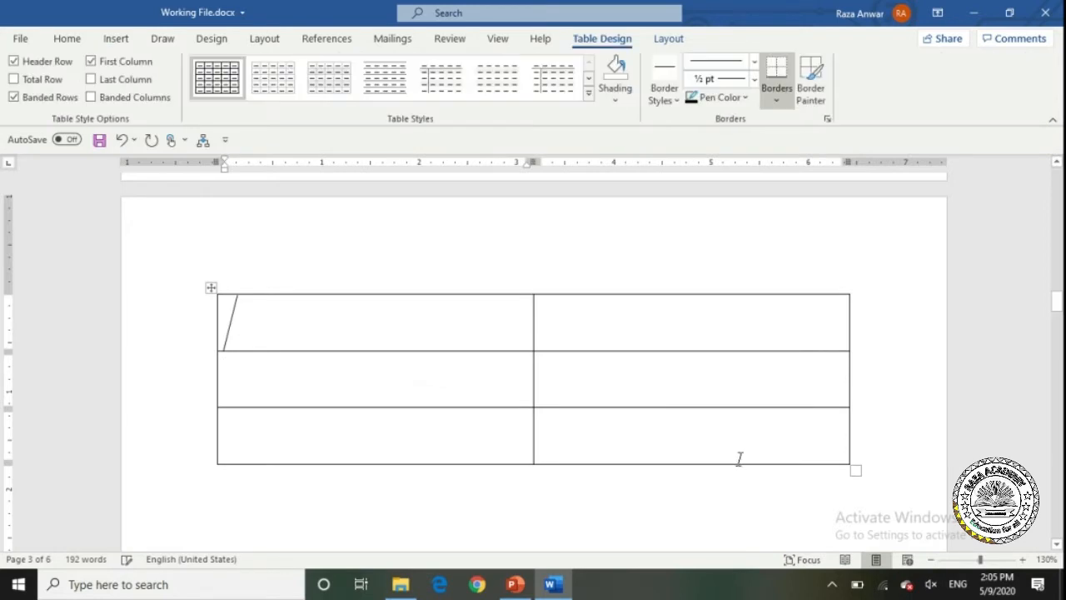
click(831, 583)
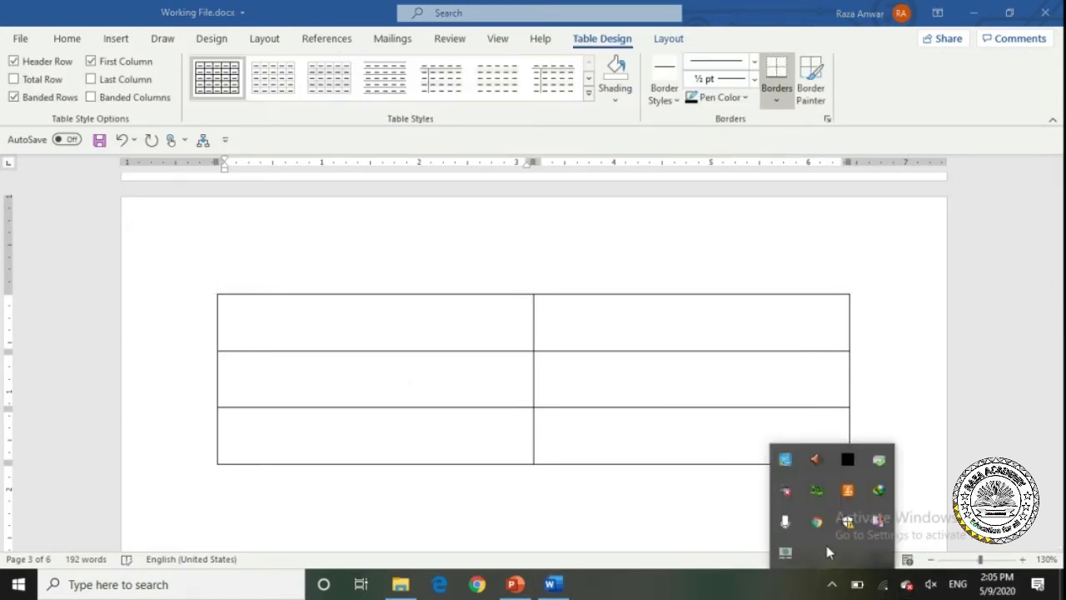
right_click(877, 520)
click(597, 504)
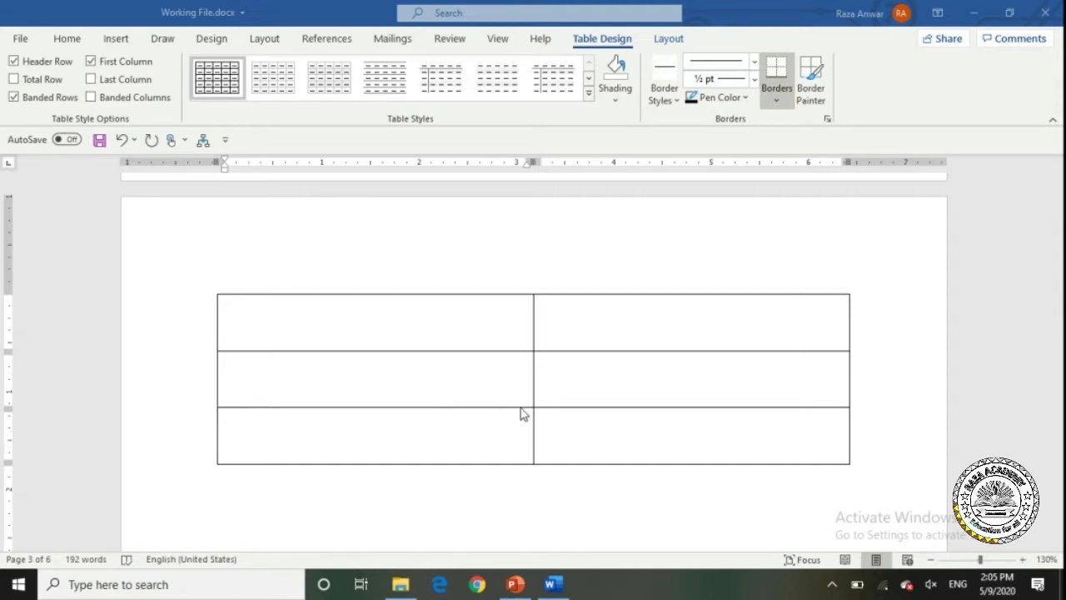
click(317, 318)
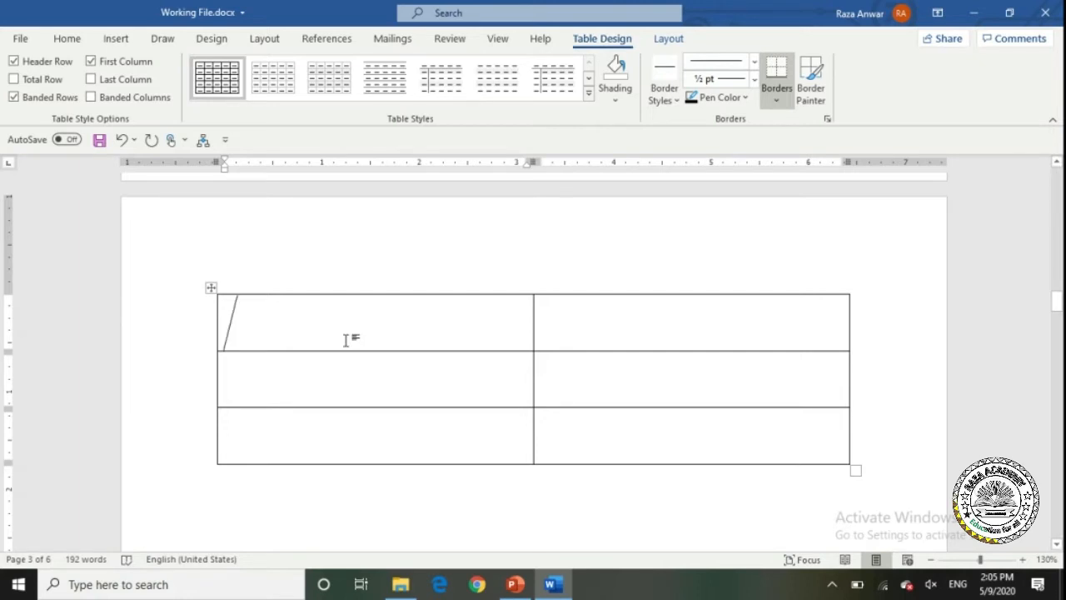
Type the header row 'Name' and 'CNIC'.
text(S)
key(BackSpace)
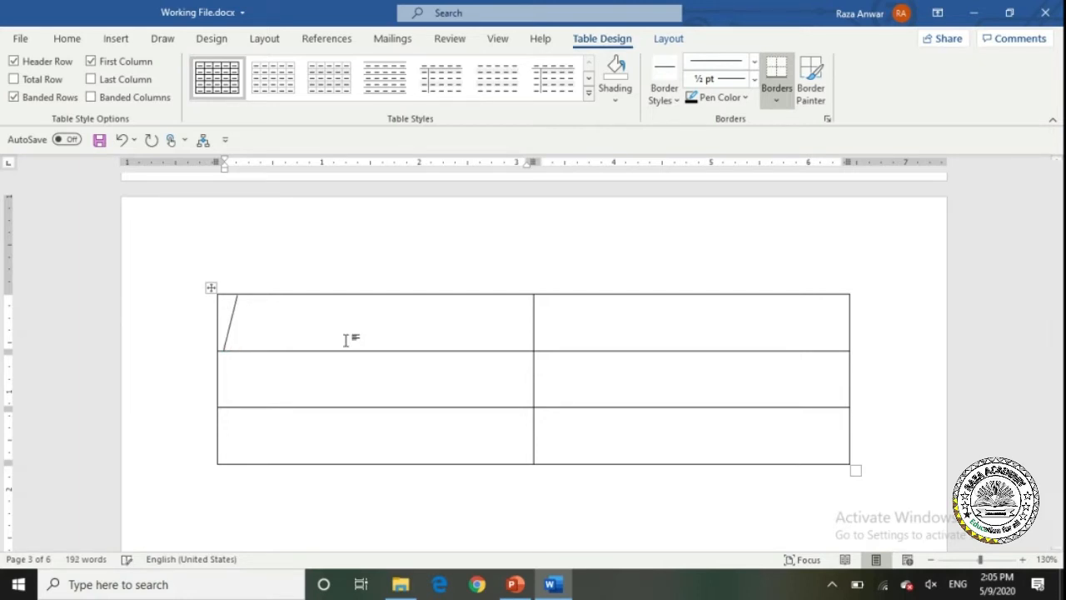
text(Name)
key(Tab)
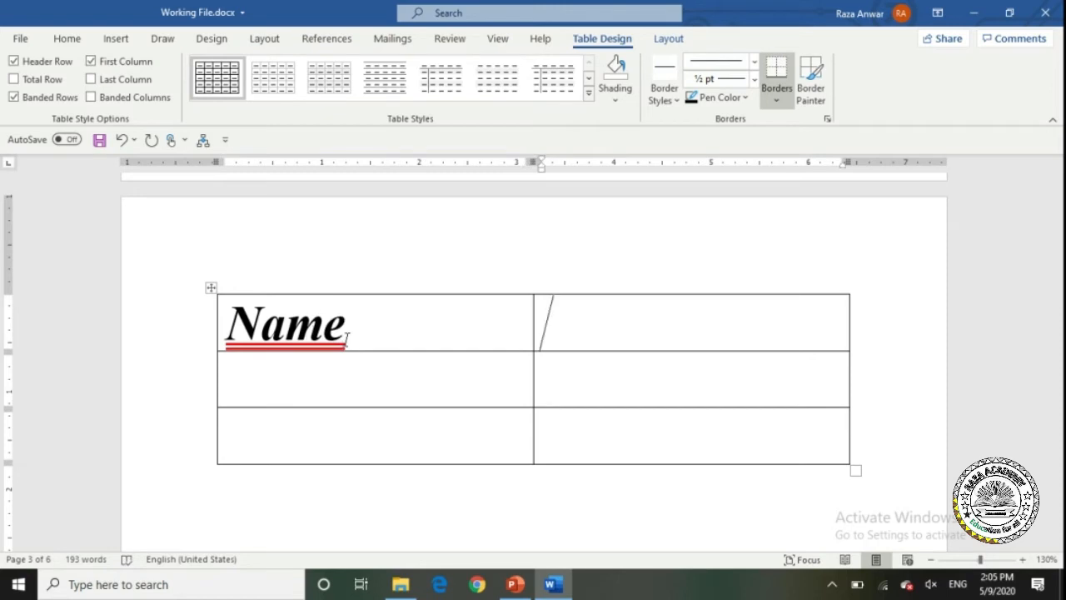
text(Cn)
key(BackSpace)
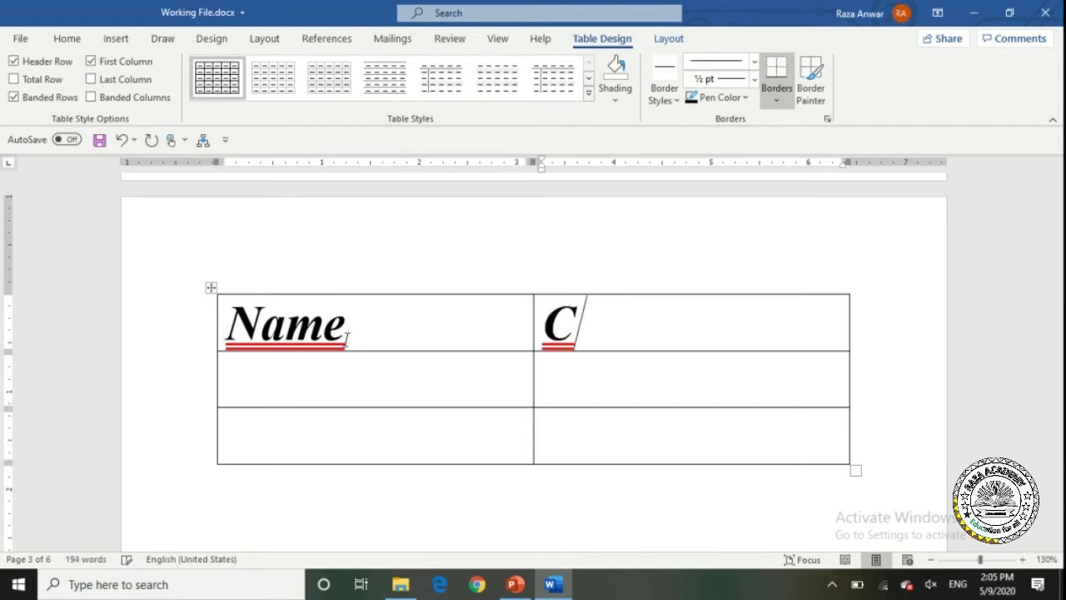
text(NIC)
key(Tab)
Fill the two data rows with each person's name and CNIC number.
text(Raza)
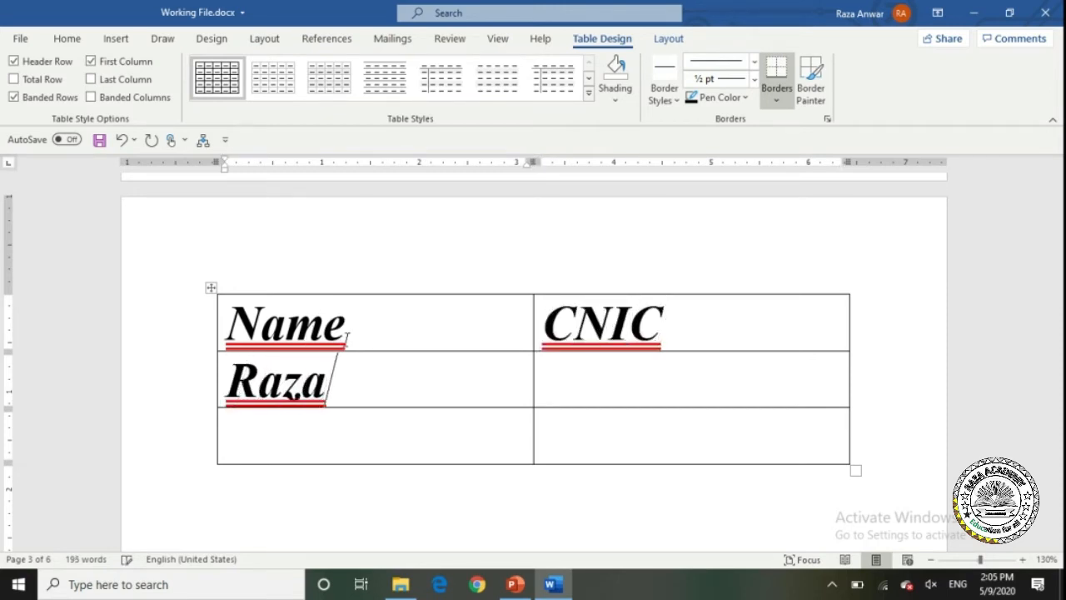
key(Tab)
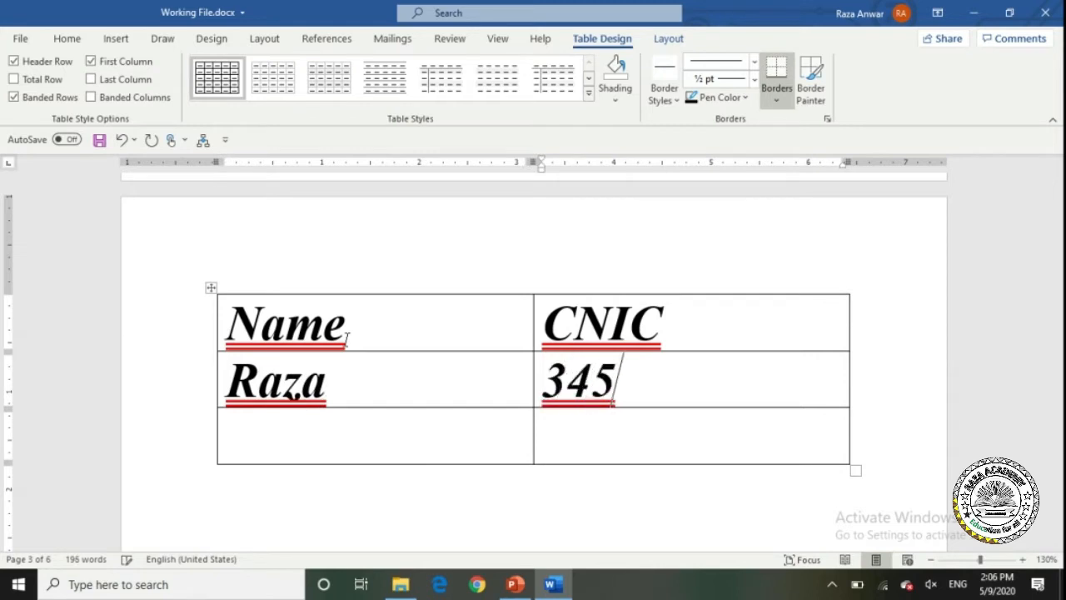
key(Tab)
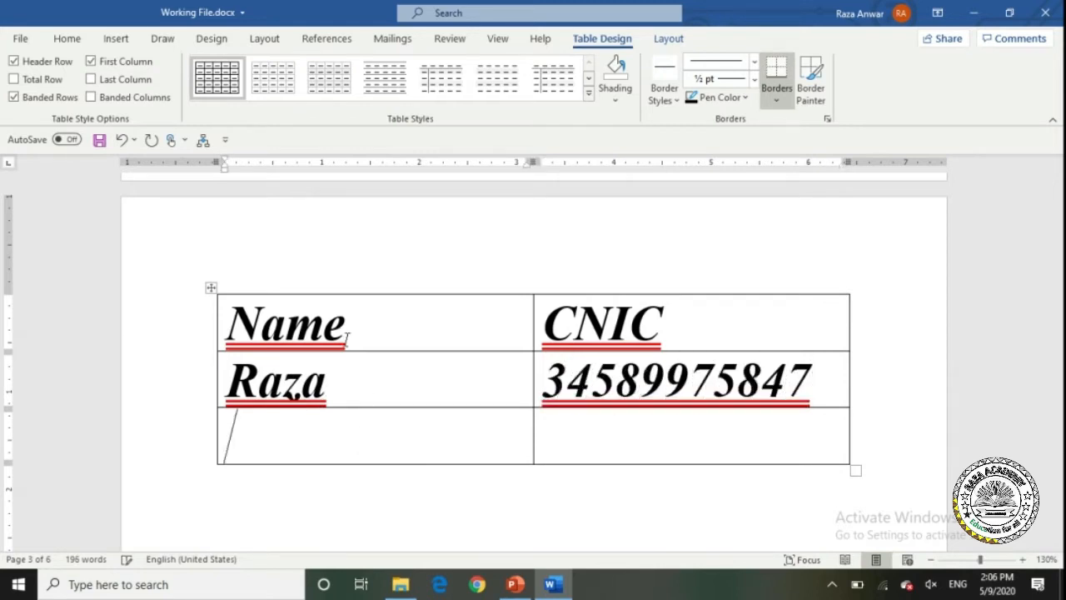
text(Al)
key(Tab)
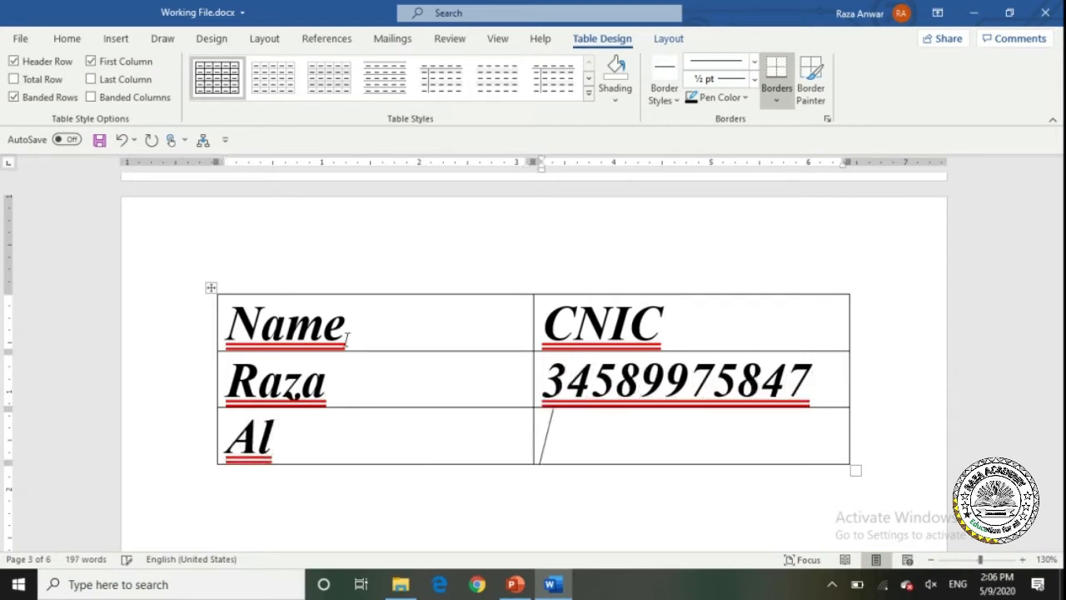
key(shift+Tab)
key(Right)
text(i)
key(Tab)
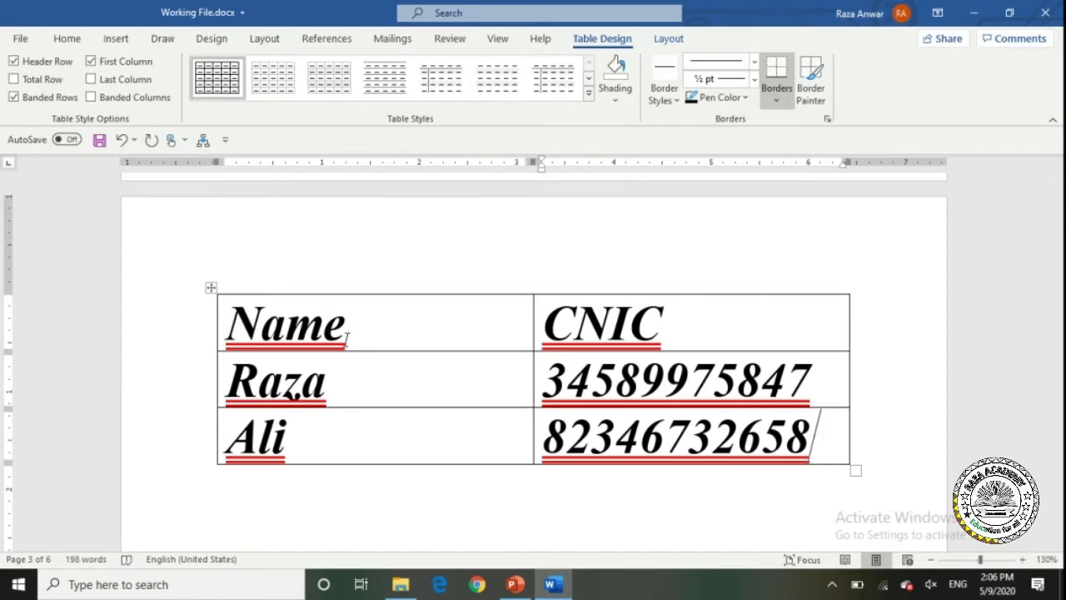
click(387, 332)
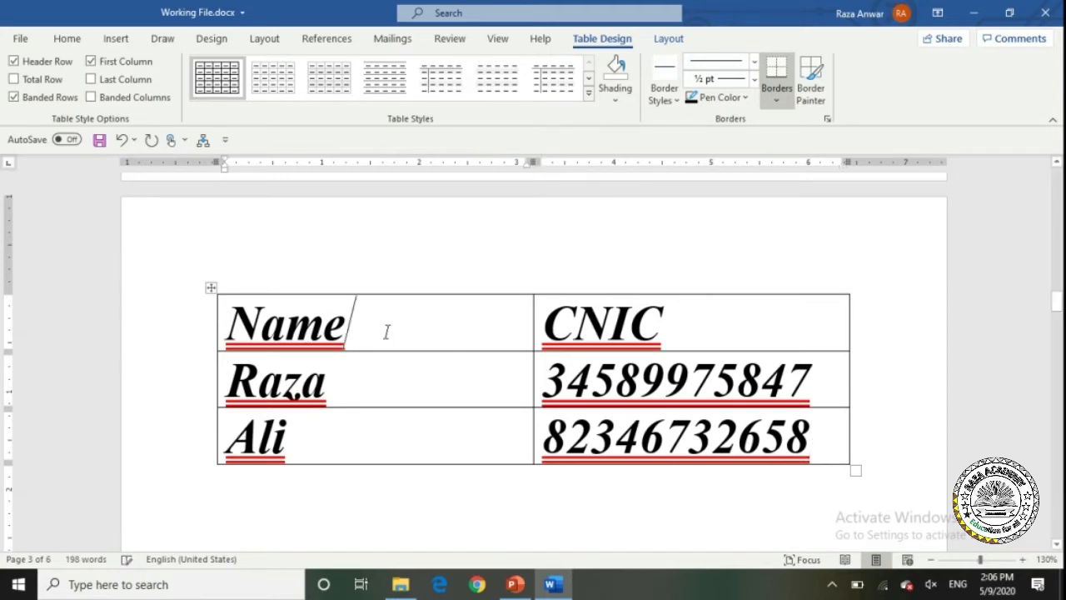
Select the whole table and apply a green style from the Table Styles gallery.
click(211, 288)
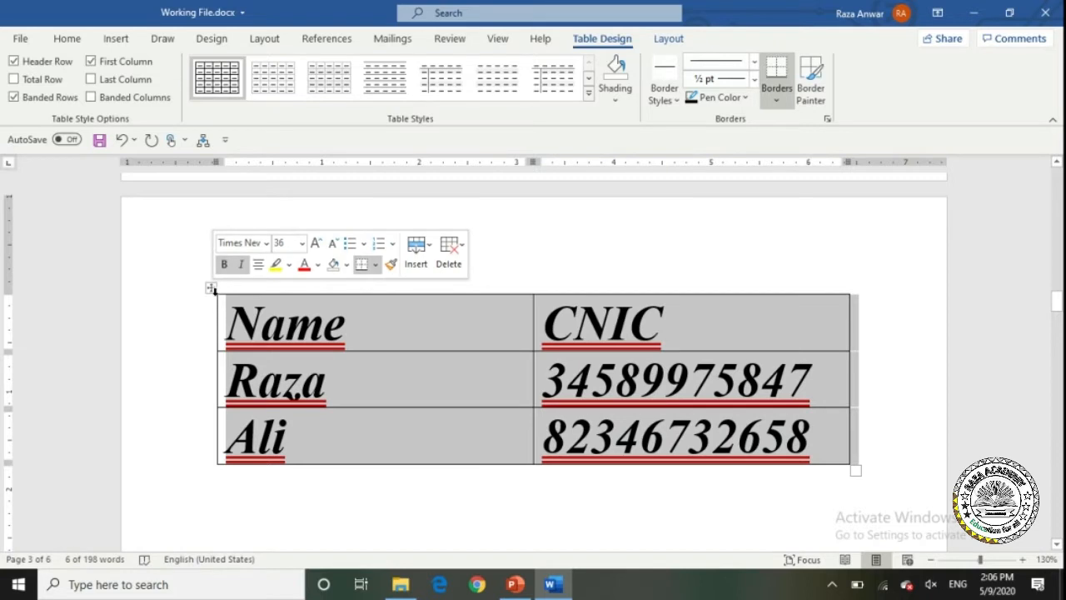
click(589, 83)
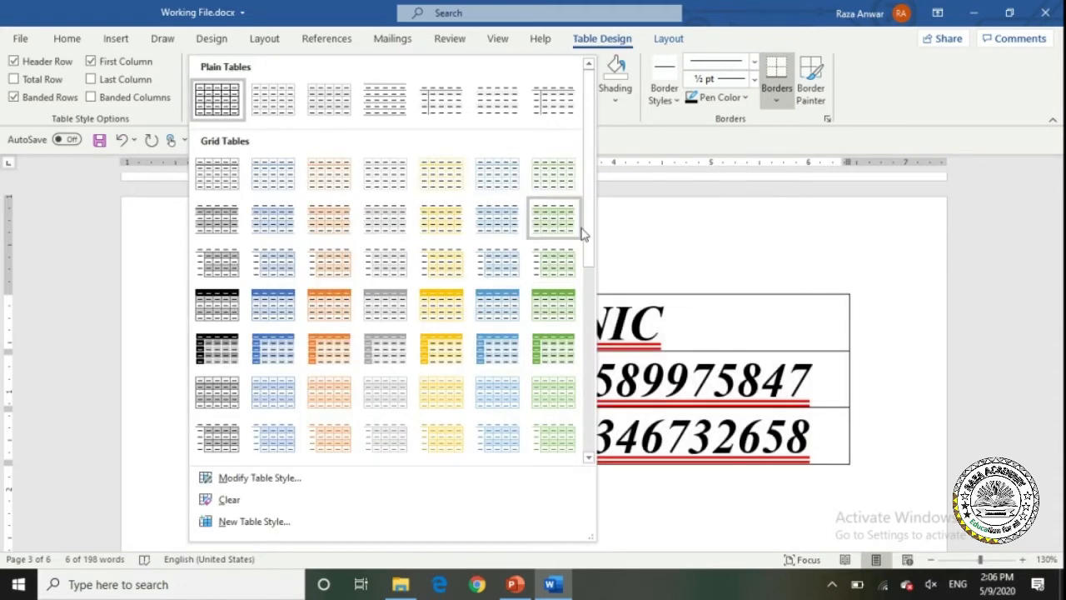
scroll(590, 225, down, 3)
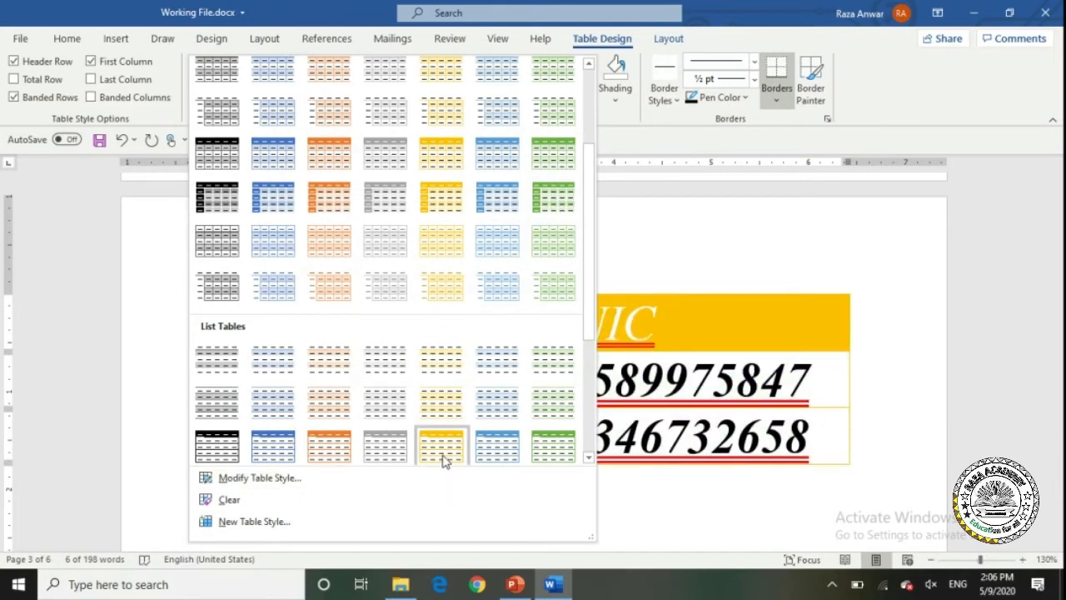
click(543, 199)
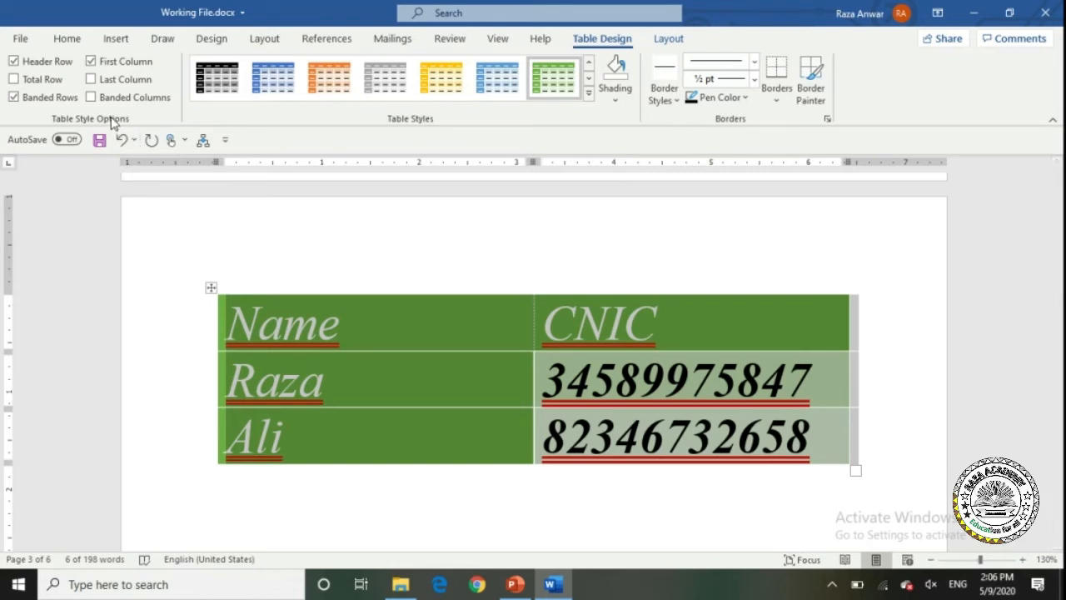
Toggle Header Row formatting off and on, keeping the dark-green header row.
click(16, 67)
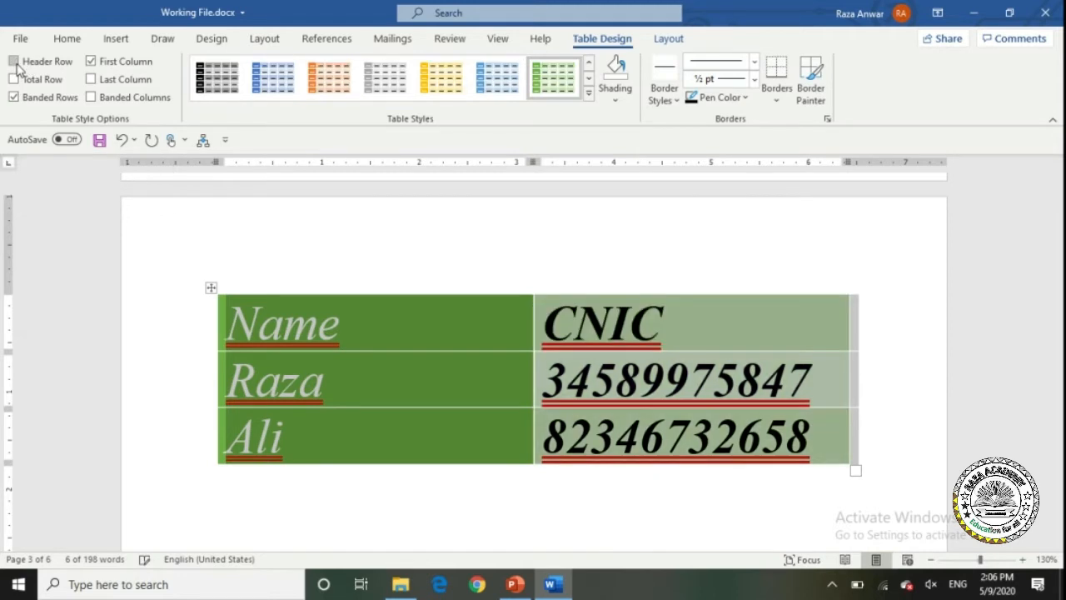
click(16, 66)
click(16, 66)
click(16, 67)
click(16, 66)
click(15, 62)
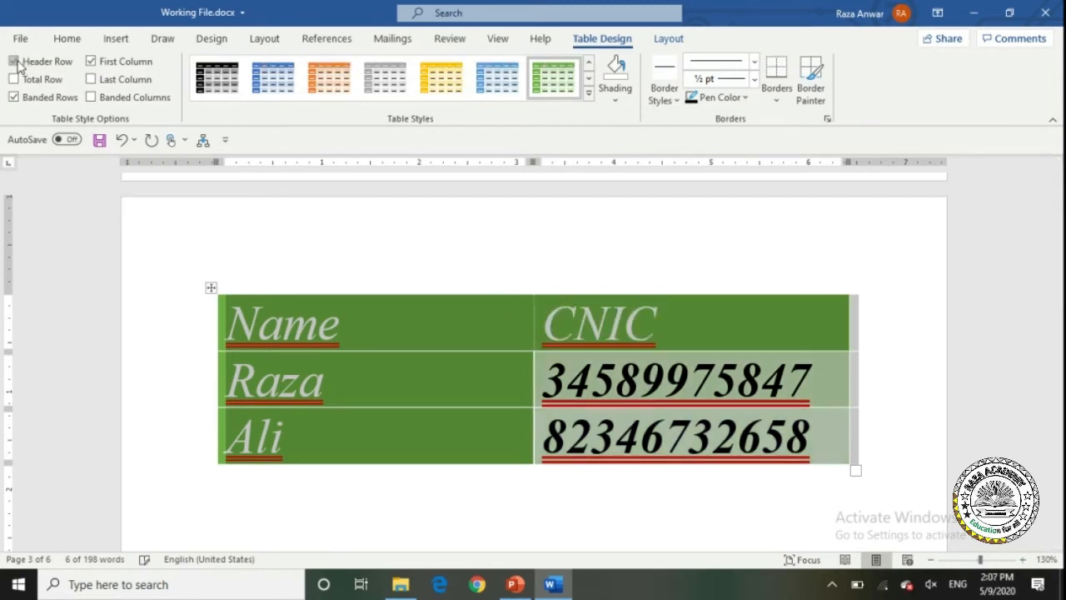
click(15, 62)
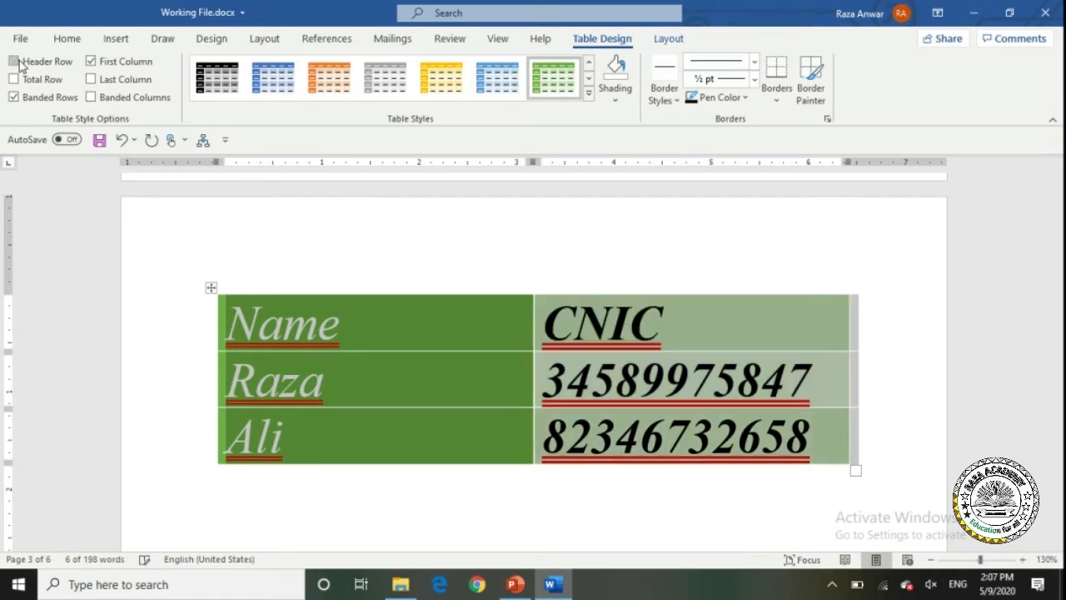
click(14, 61)
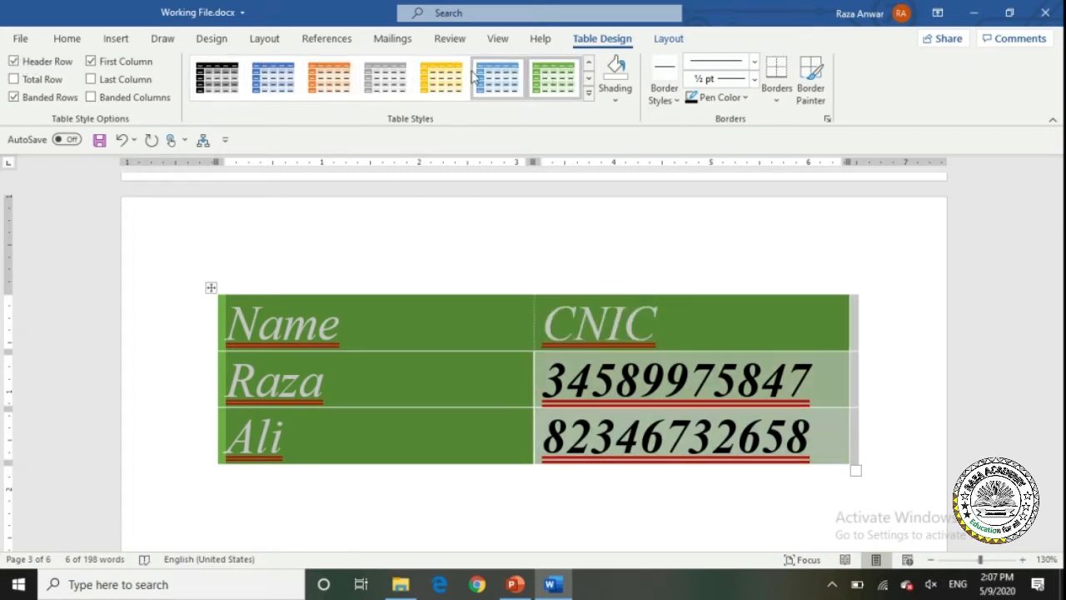
click(15, 61)
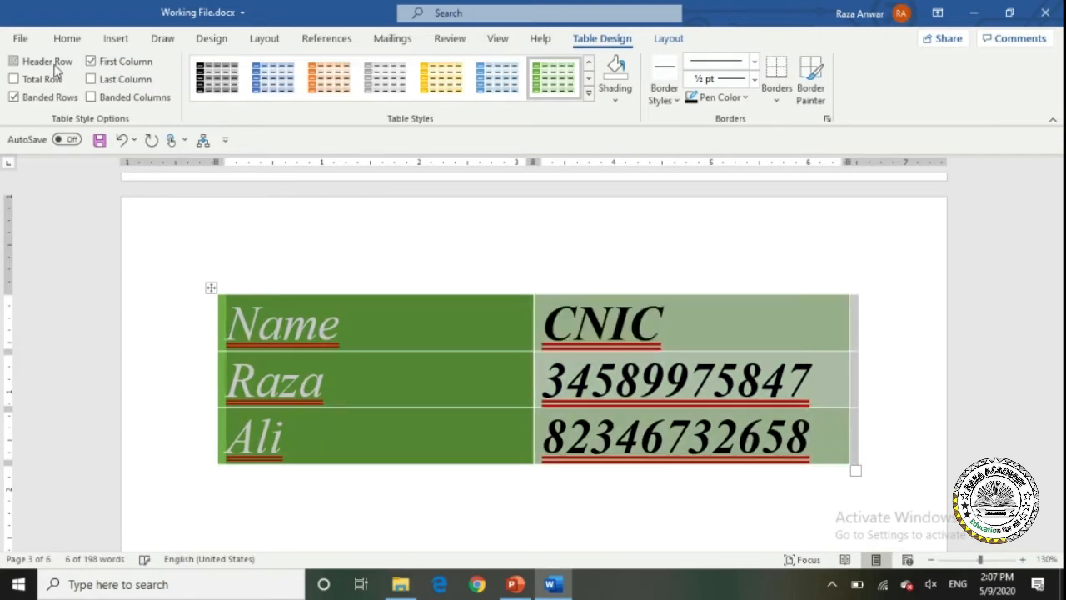
click(14, 61)
click(54, 65)
click(52, 65)
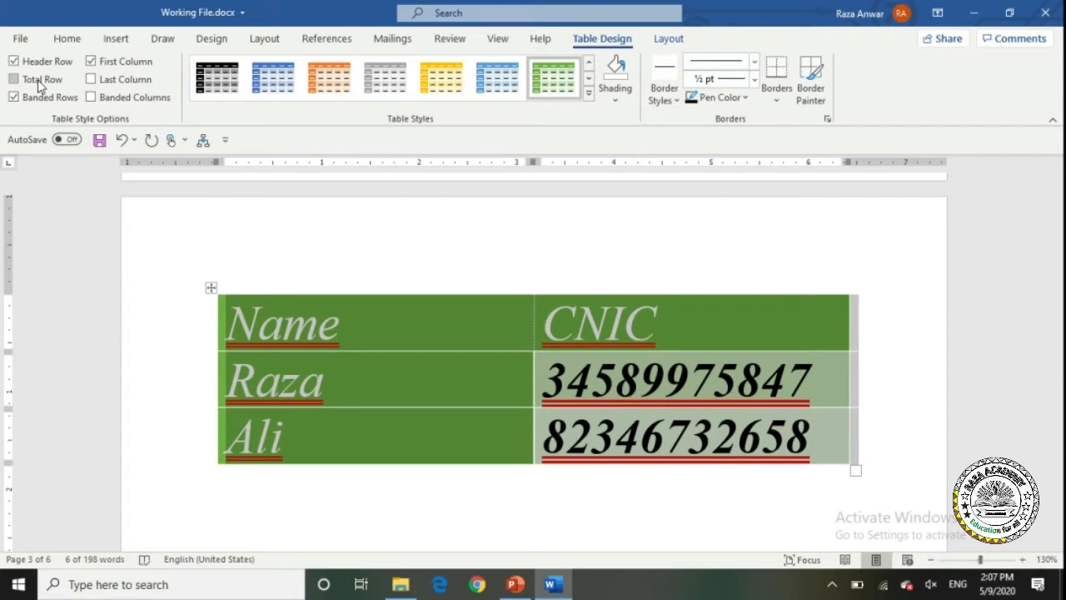
Apply a lighter green style with a total row, and zoom to 150%.
click(38, 83)
click(38, 84)
click(38, 83)
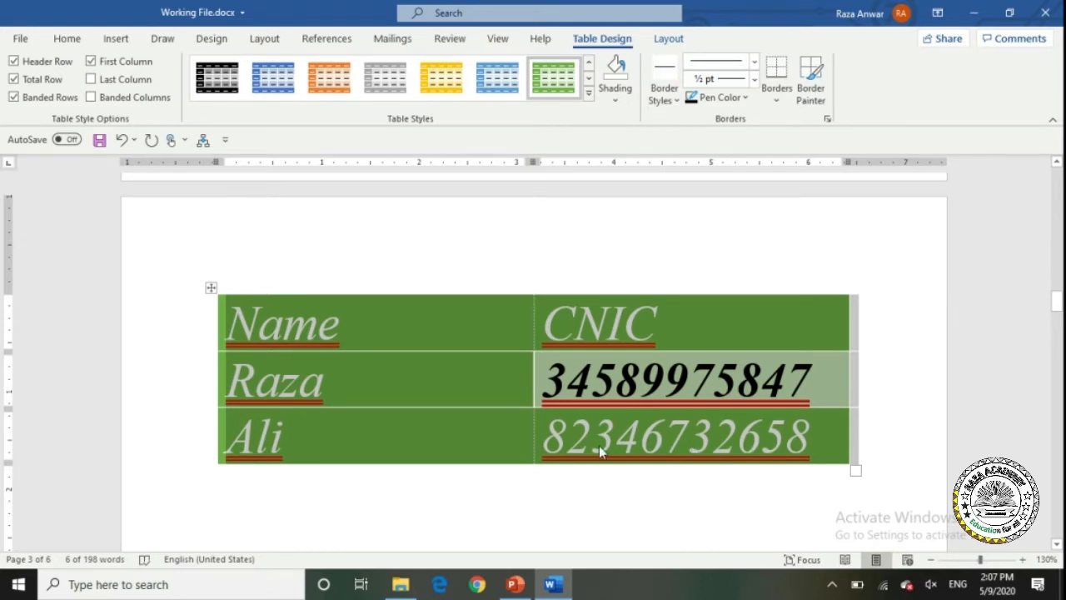
click(367, 433)
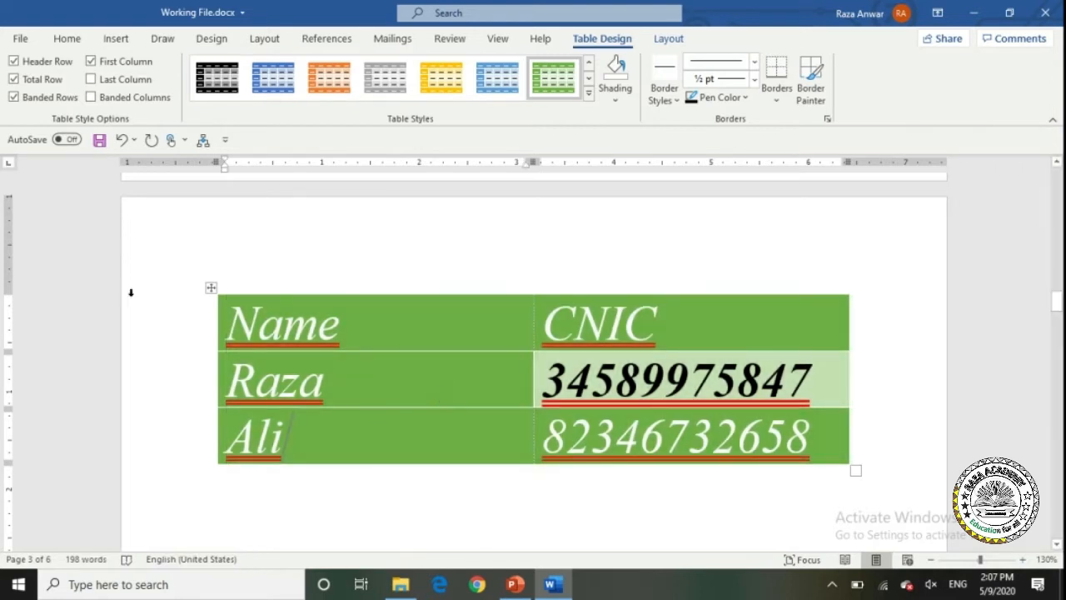
click(210, 287)
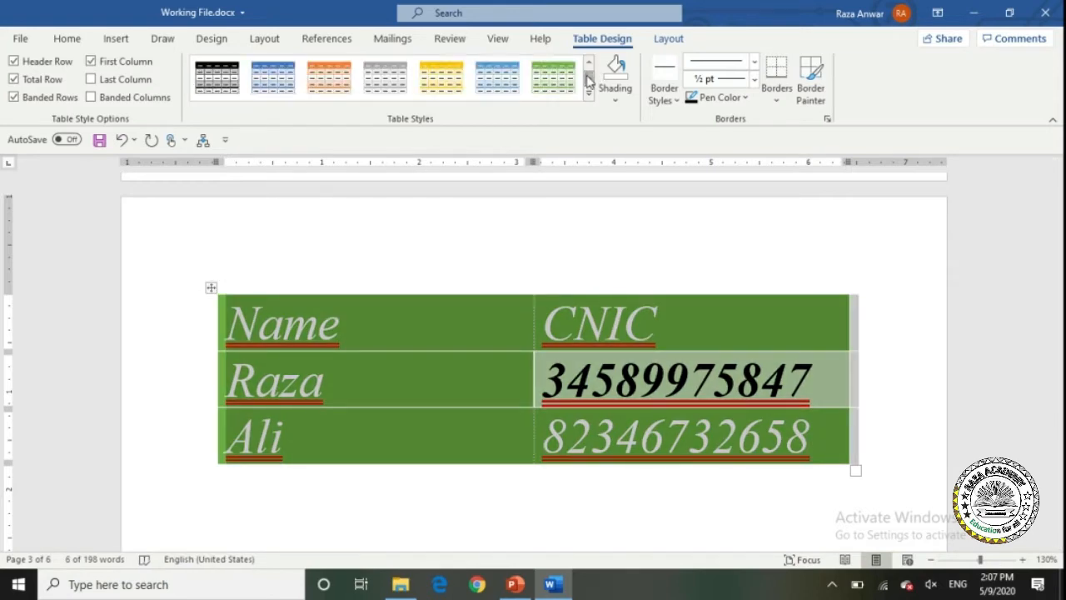
click(566, 79)
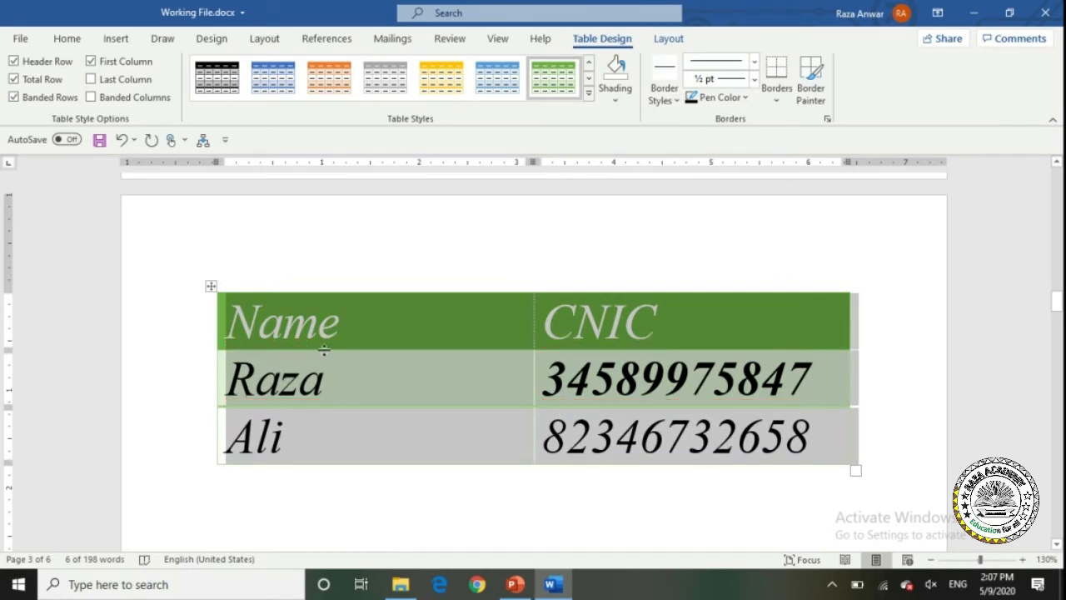
click(32, 82)
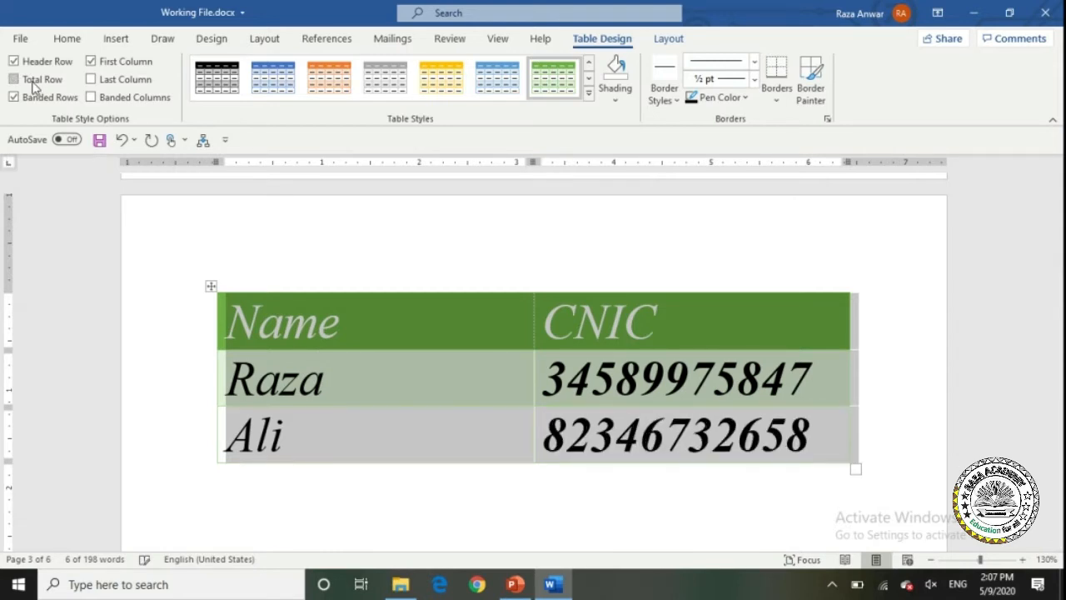
click(1023, 559)
click(1023, 559)
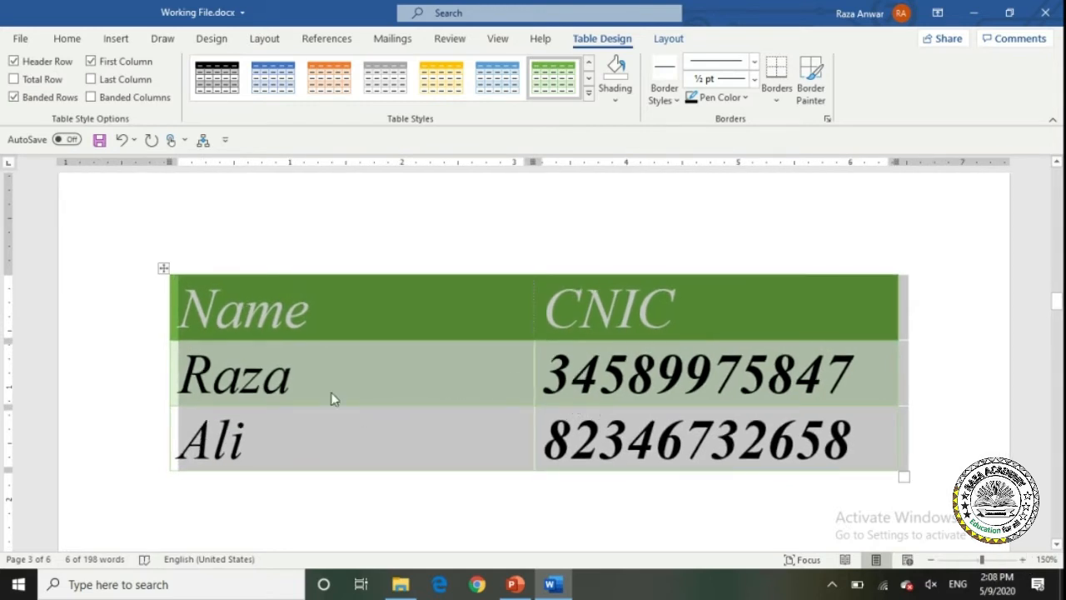
click(39, 81)
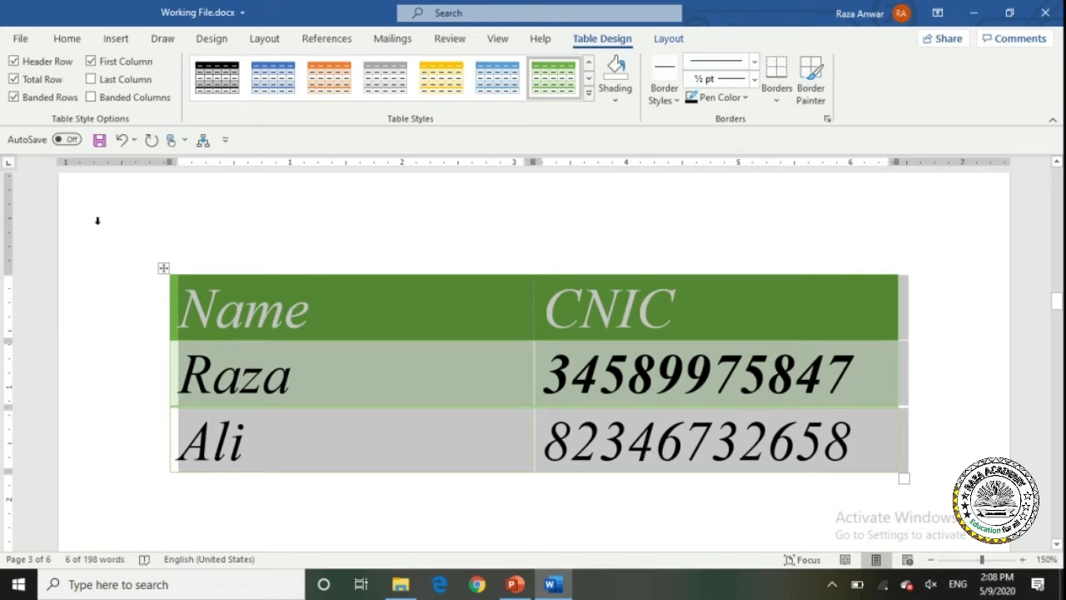
Experiment with Banded Rows and Banded Columns, ending with column banding on.
click(14, 97)
click(33, 100)
click(93, 99)
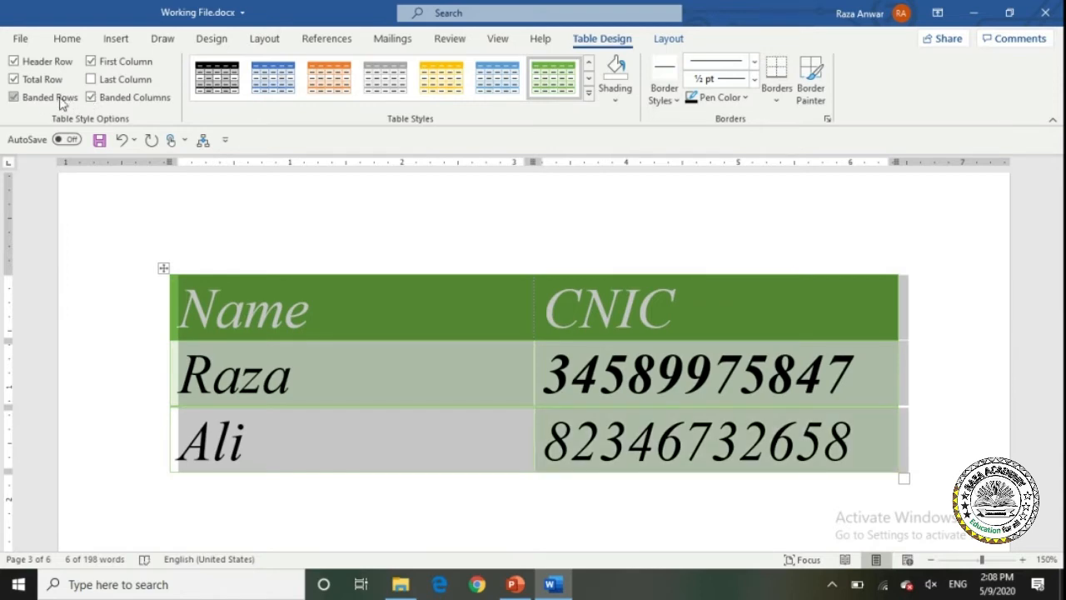
click(60, 98)
click(62, 98)
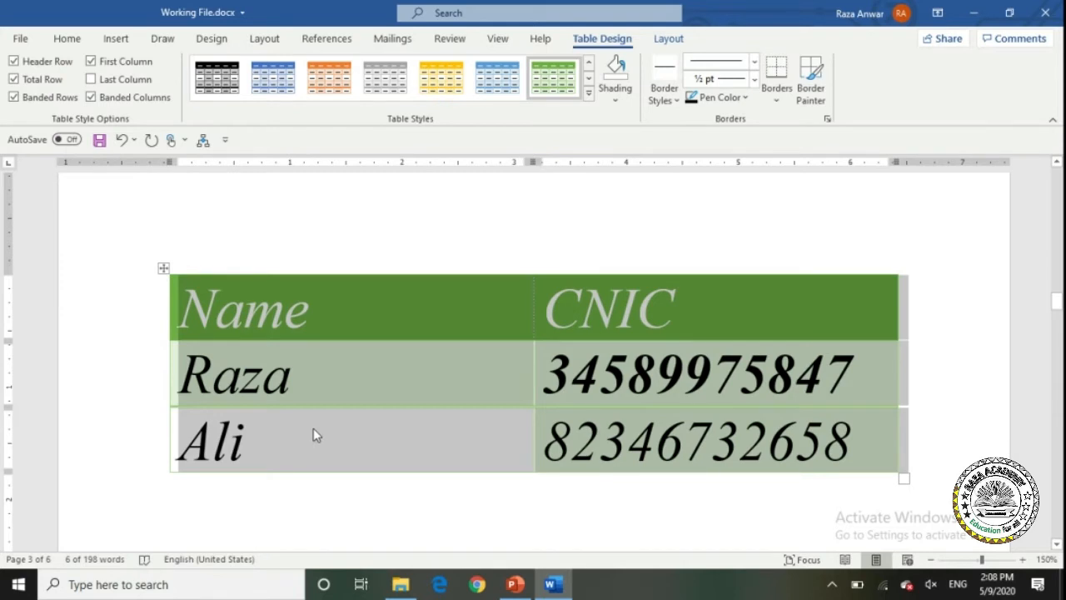
click(15, 97)
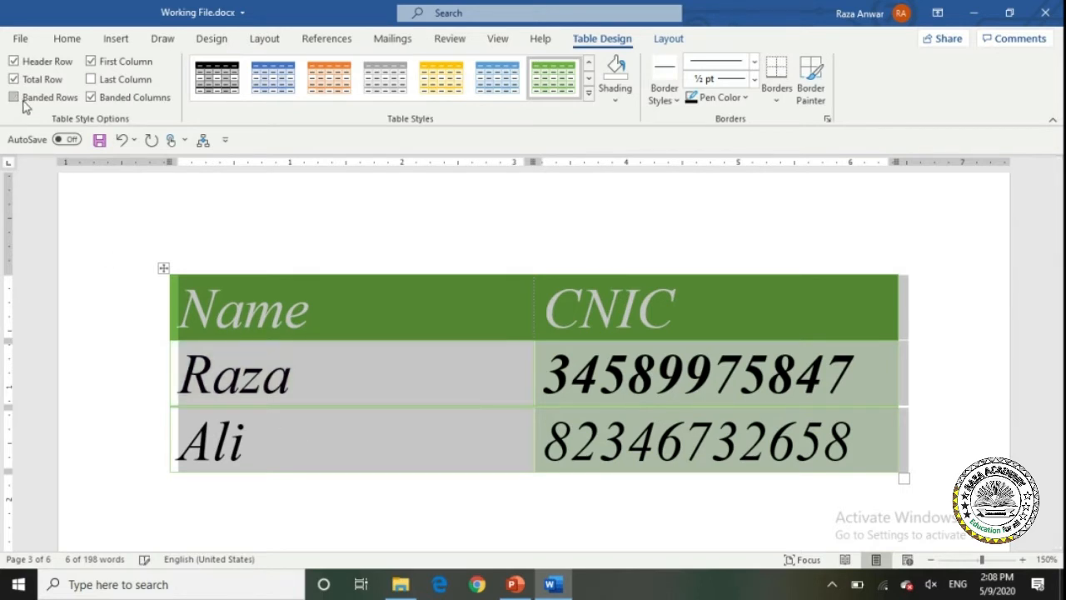
click(91, 96)
click(47, 99)
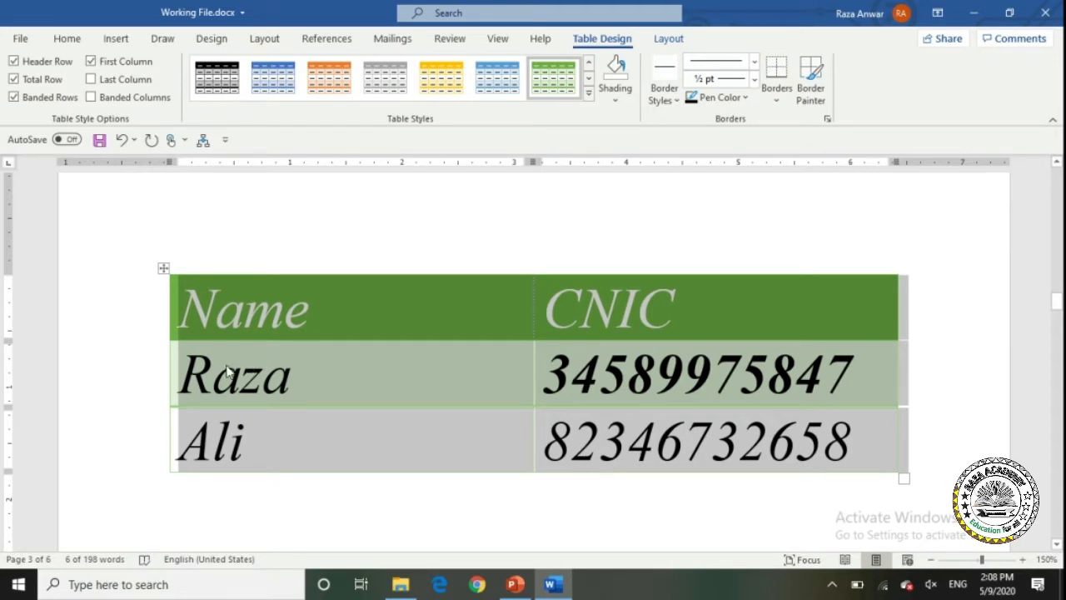
click(92, 97)
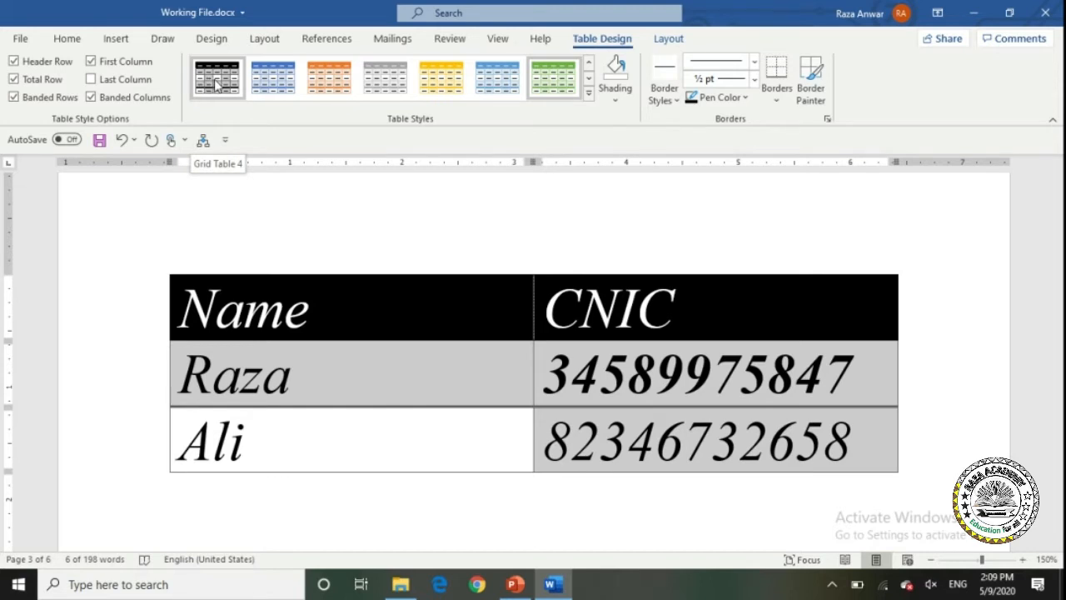
Keep Banded Columns on while turning off Banded Rows and First Column.
click(102, 99)
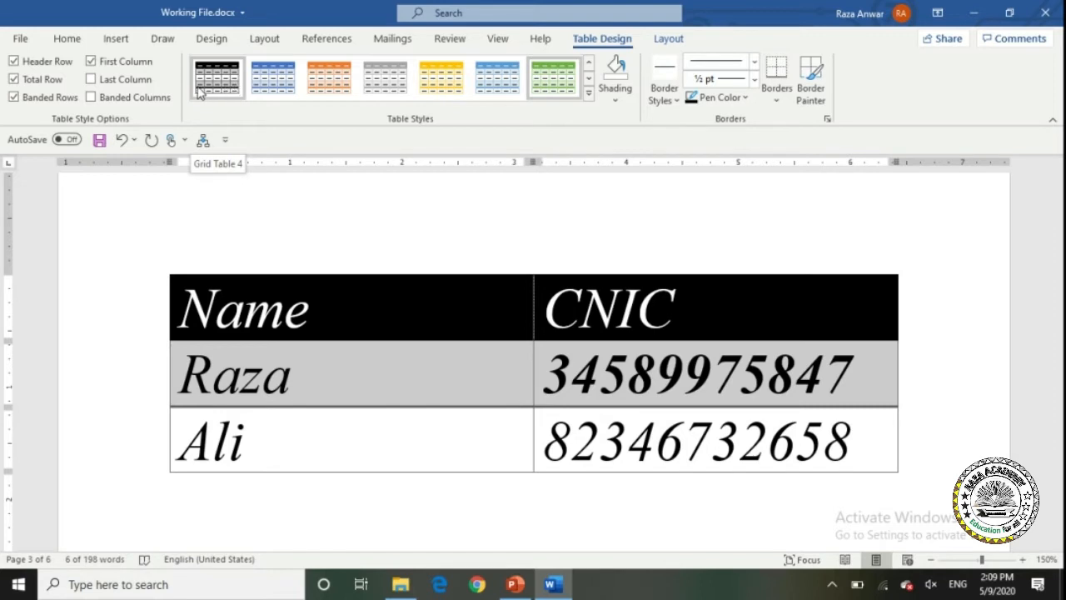
click(106, 100)
click(43, 100)
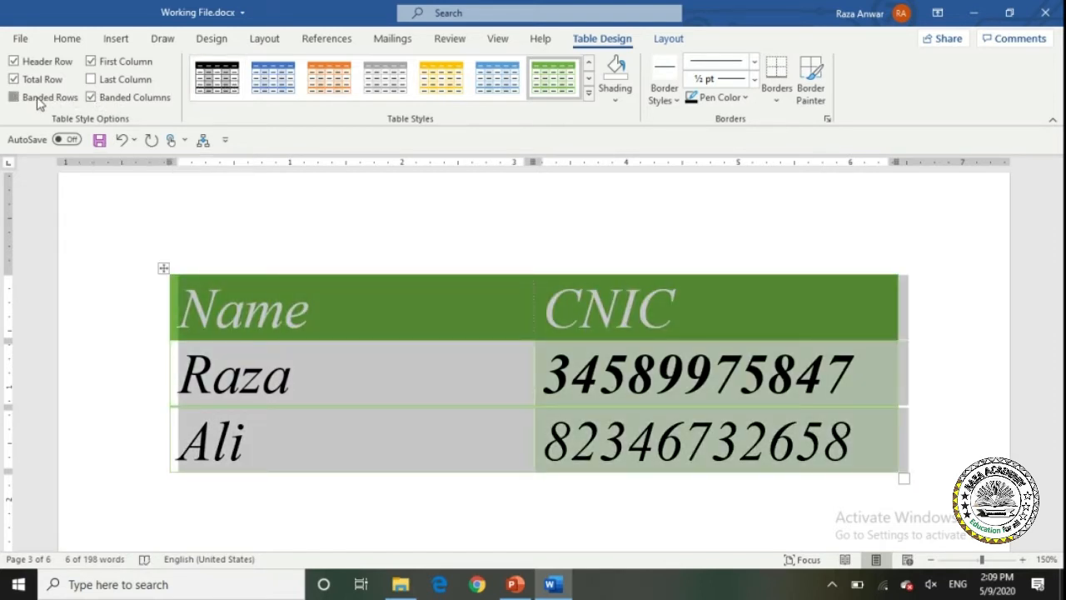
click(40, 101)
click(63, 101)
click(104, 67)
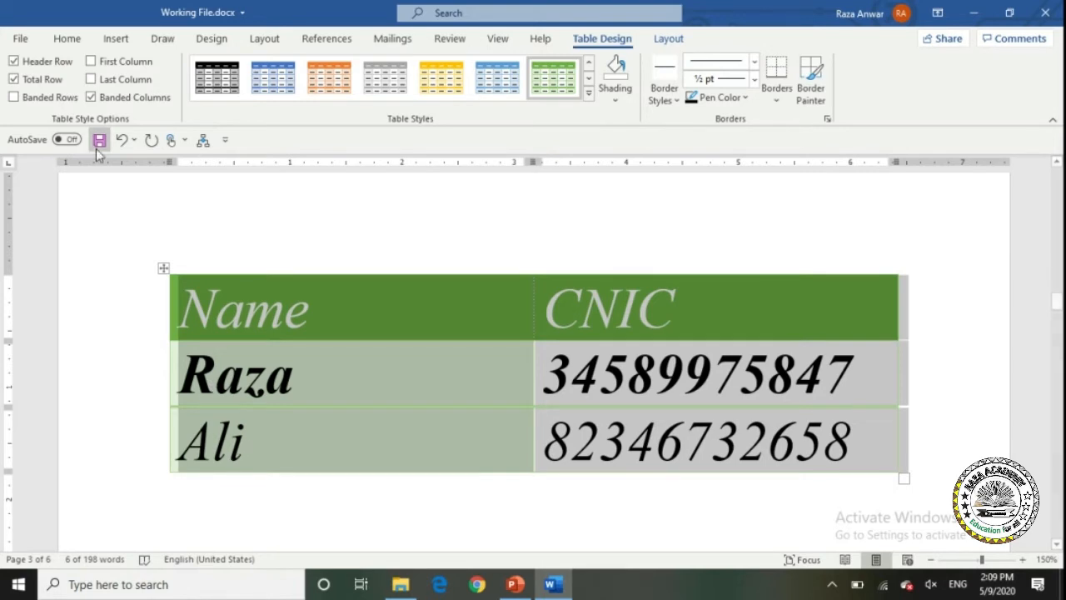
Clear the Total Row option and, after comparing, leave First Column styling off.
click(41, 84)
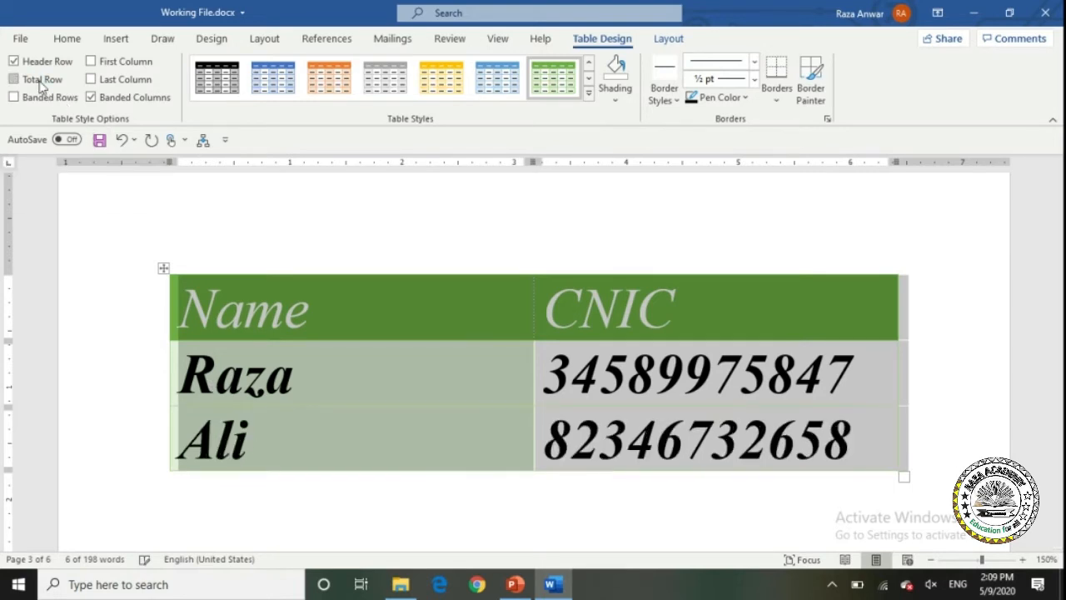
click(103, 69)
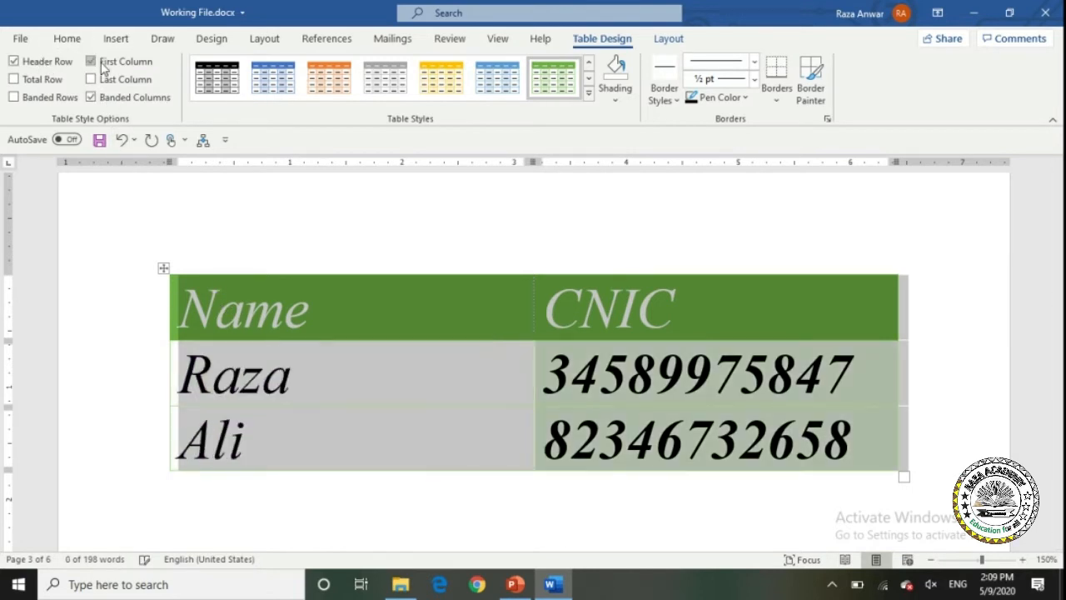
click(103, 70)
click(104, 70)
click(103, 67)
Compare Last Column styling on and off, ending with it applied so the CNIC column is styled.
click(105, 80)
click(106, 80)
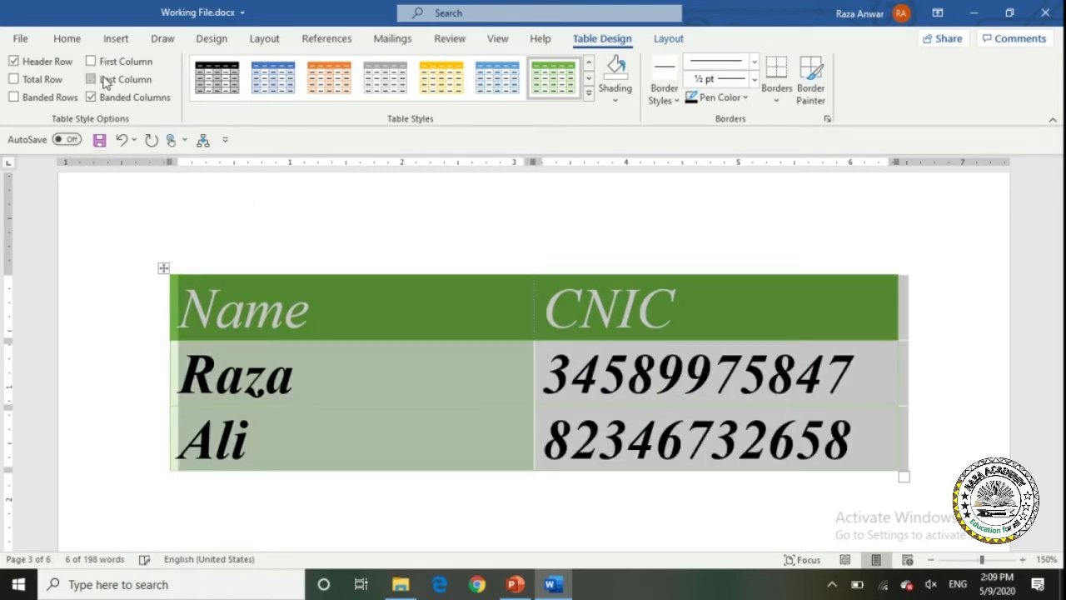
click(105, 81)
click(105, 81)
click(106, 81)
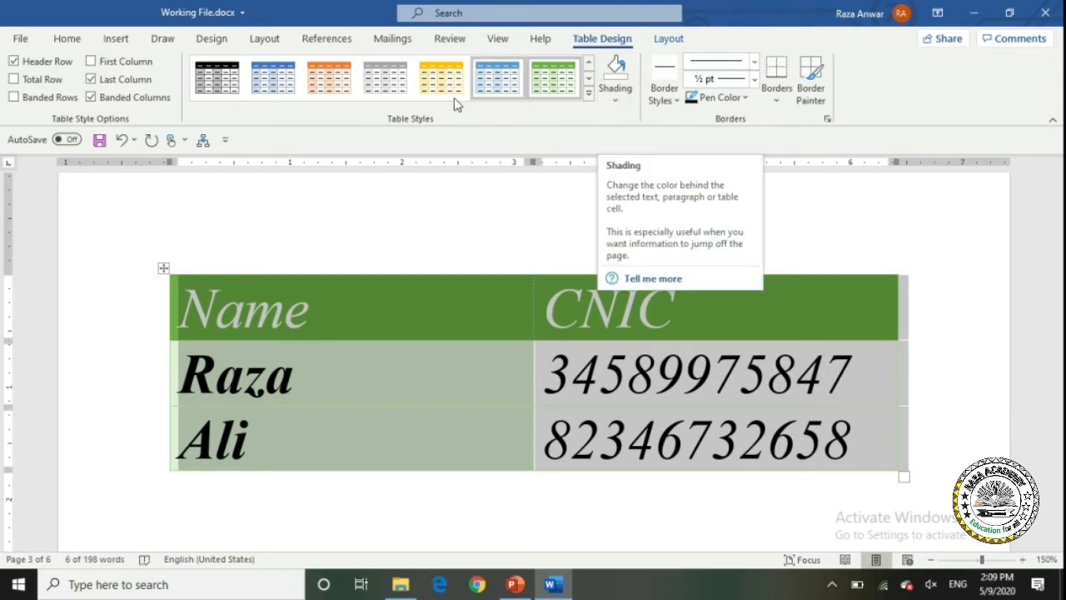
click(615, 93)
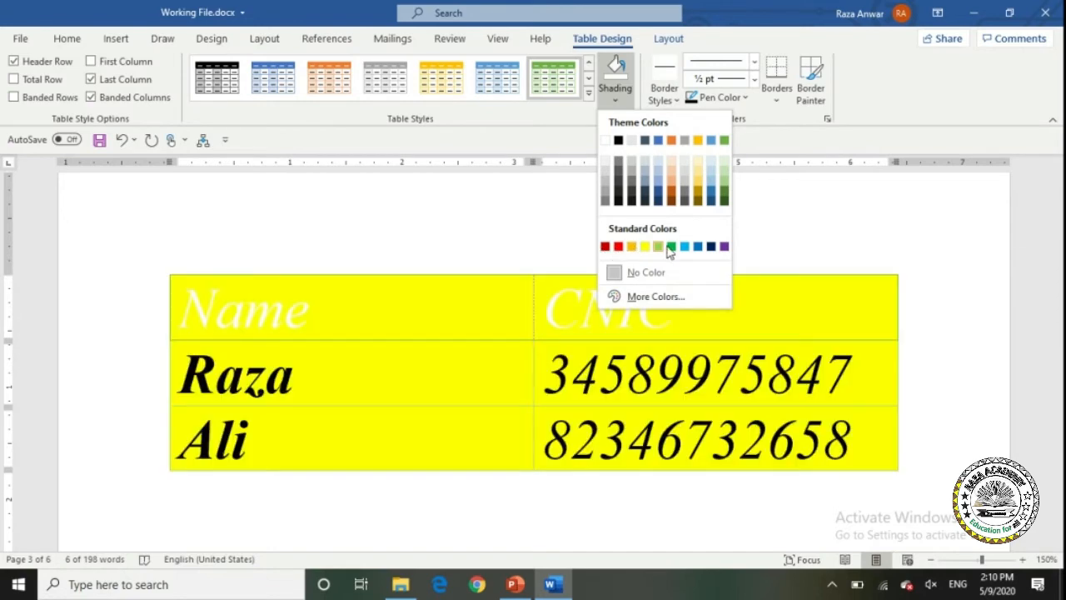
click(672, 299)
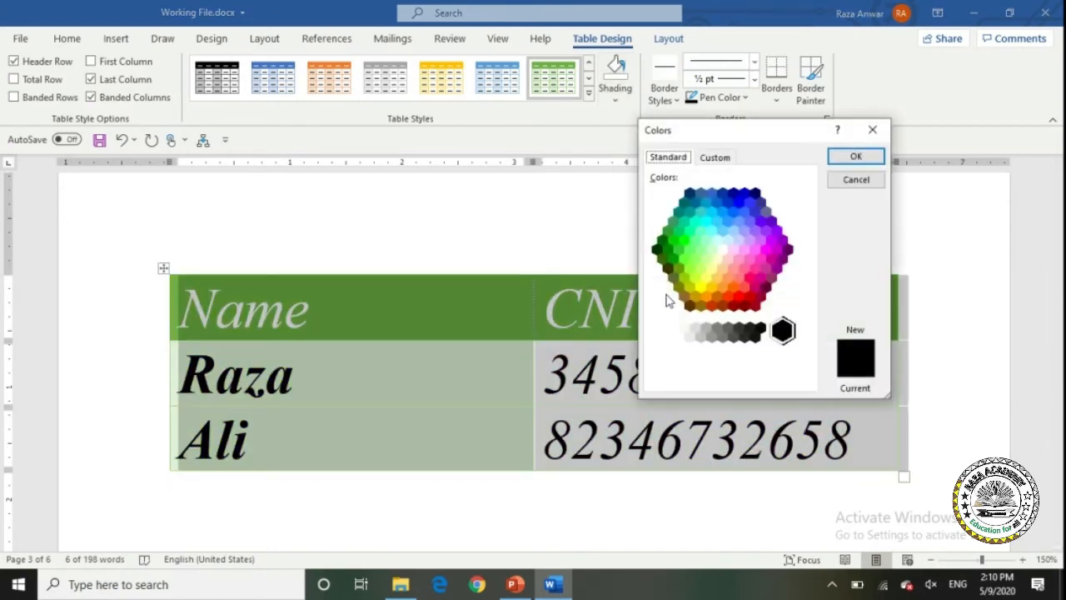
click(712, 158)
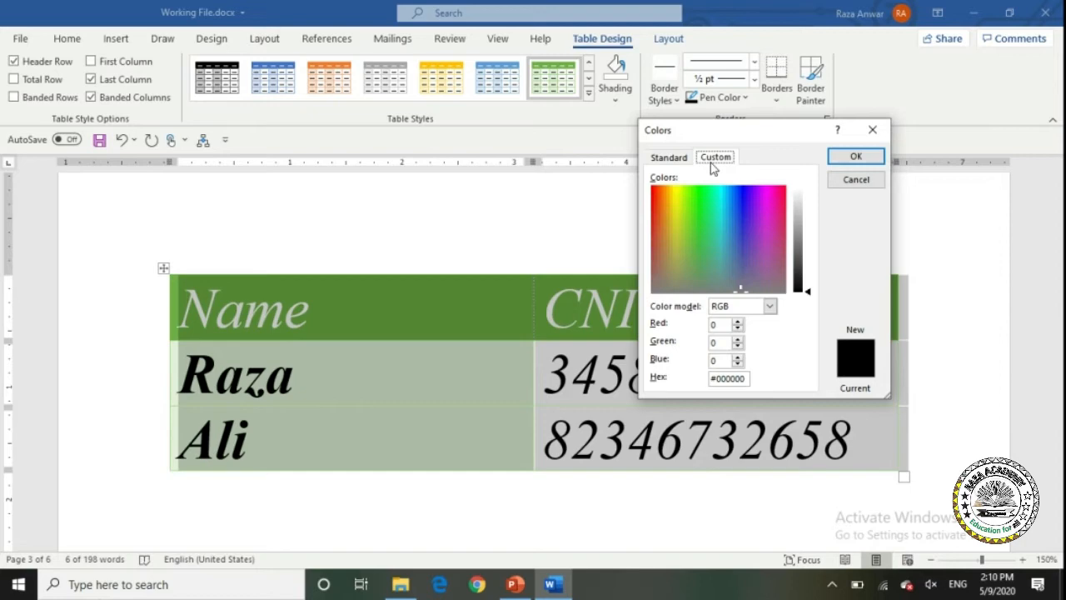
click(855, 156)
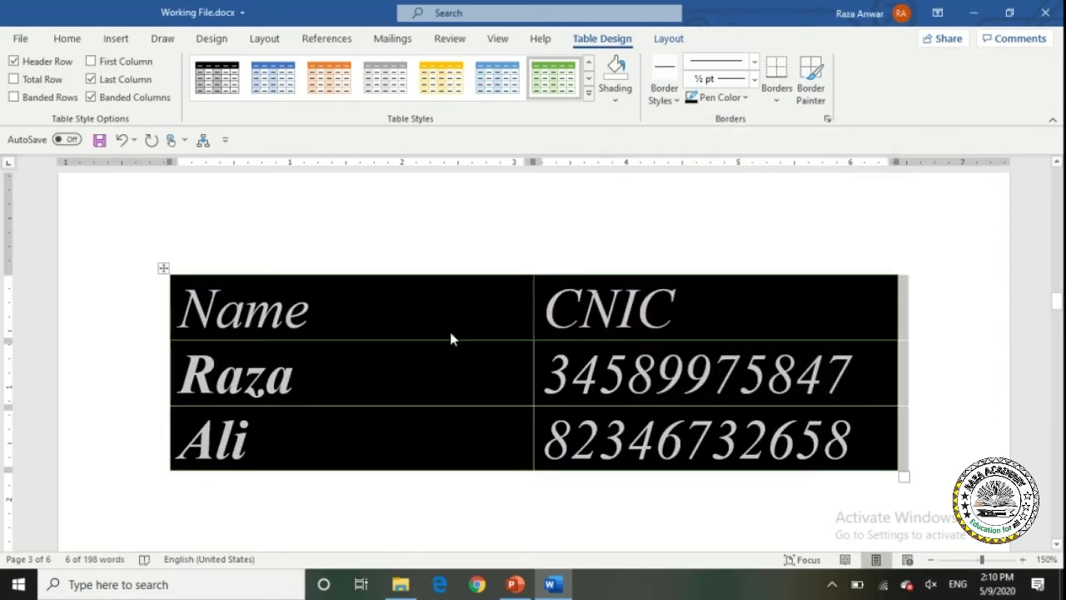
key(ctrl+z)
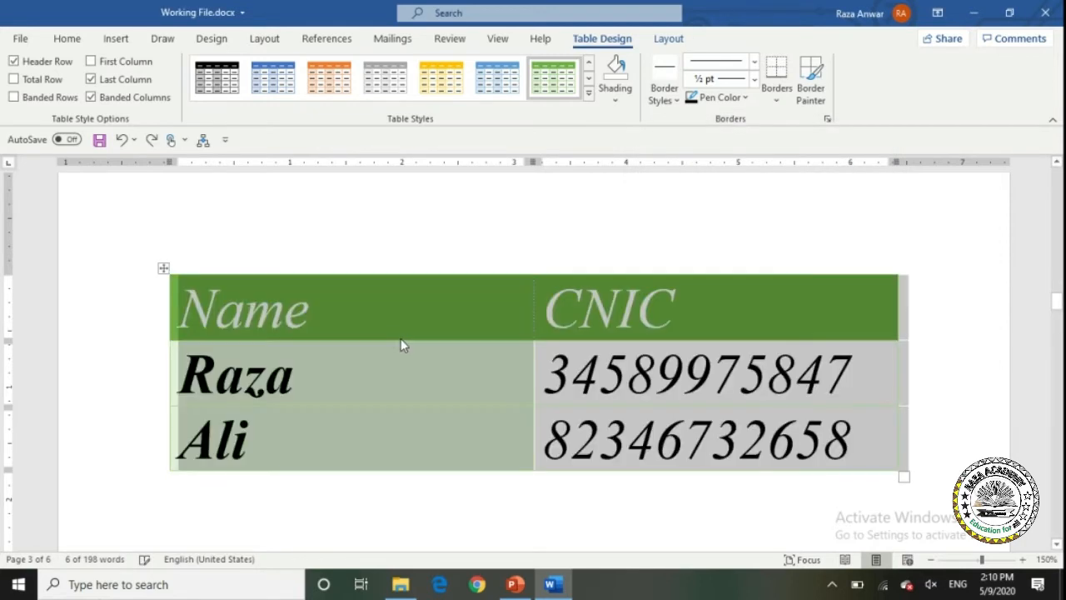
Paint a blue double-line border on the table's top edge and a blue 1½ pt line under the header row.
click(664, 100)
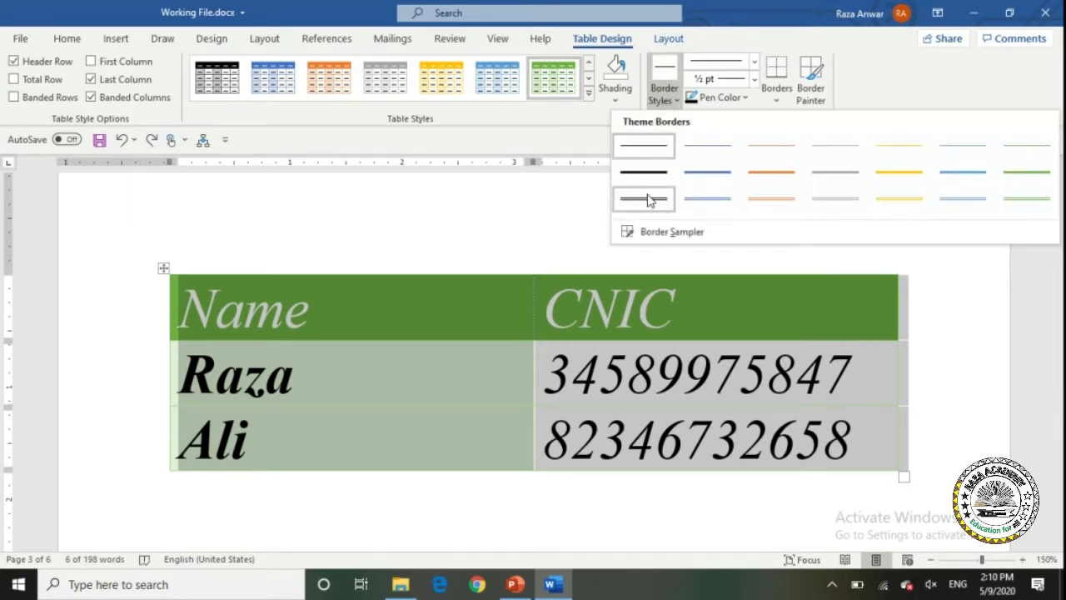
click(966, 199)
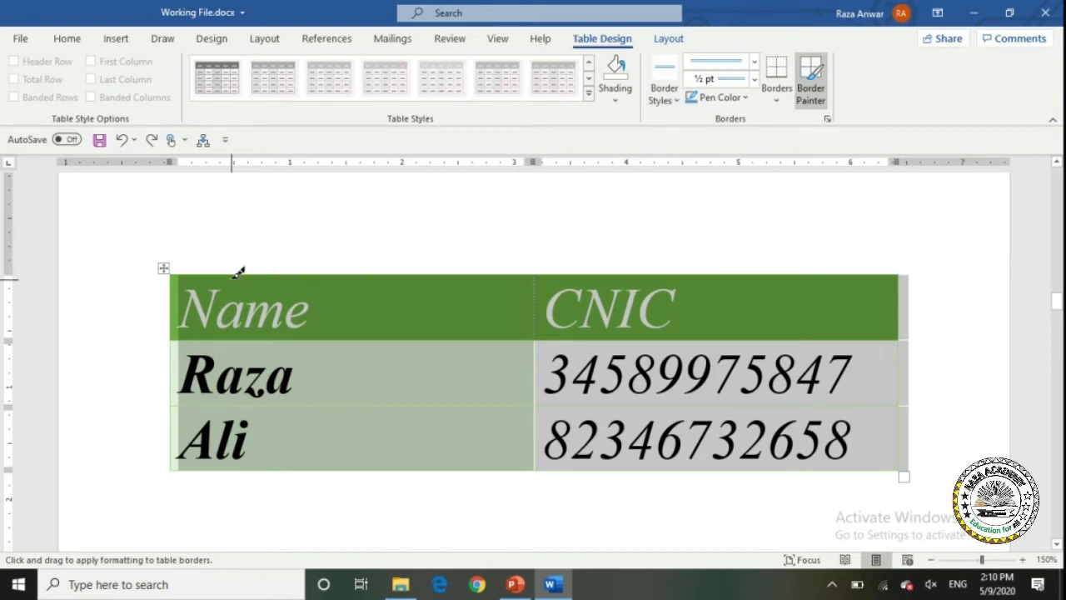
drag(238, 269, 697, 268)
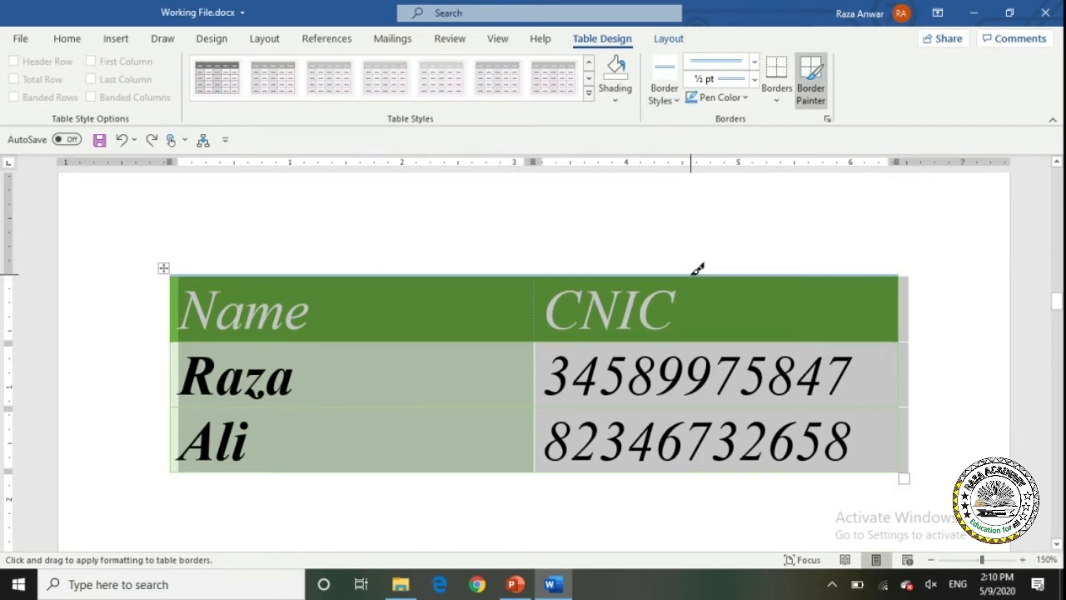
click(650, 95)
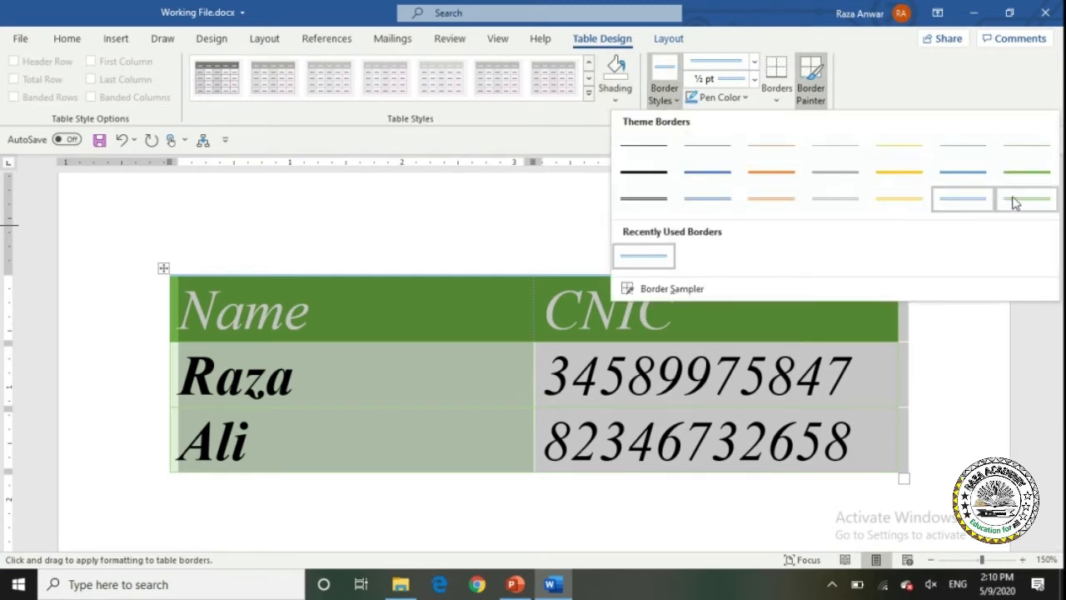
click(704, 175)
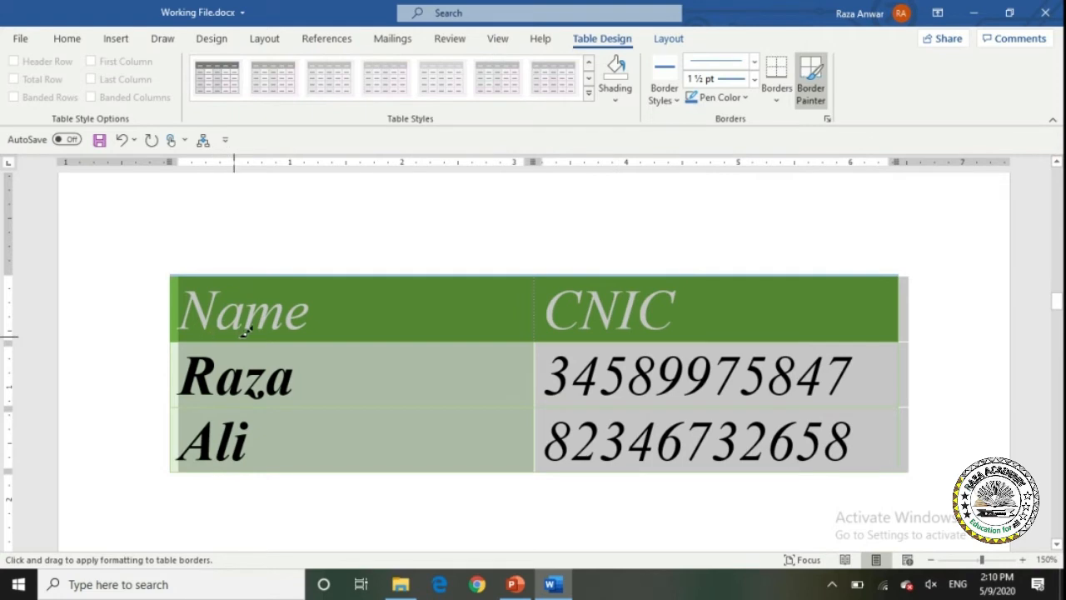
drag(323, 333, 666, 329)
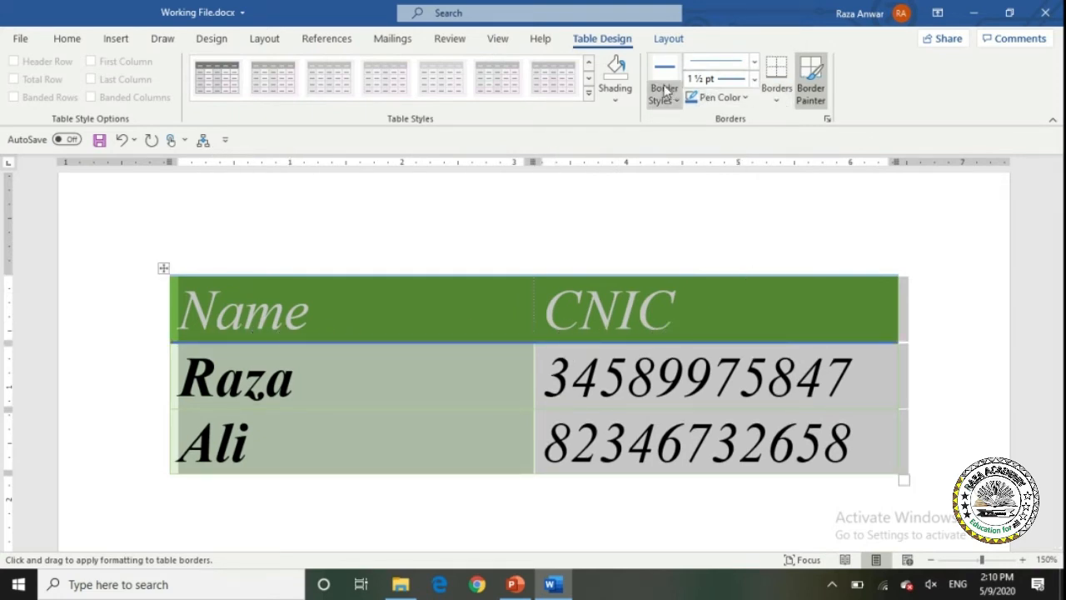
Paint double-line tops on the Name and CNIC cells and a 6 pt line down the column divider.
click(754, 64)
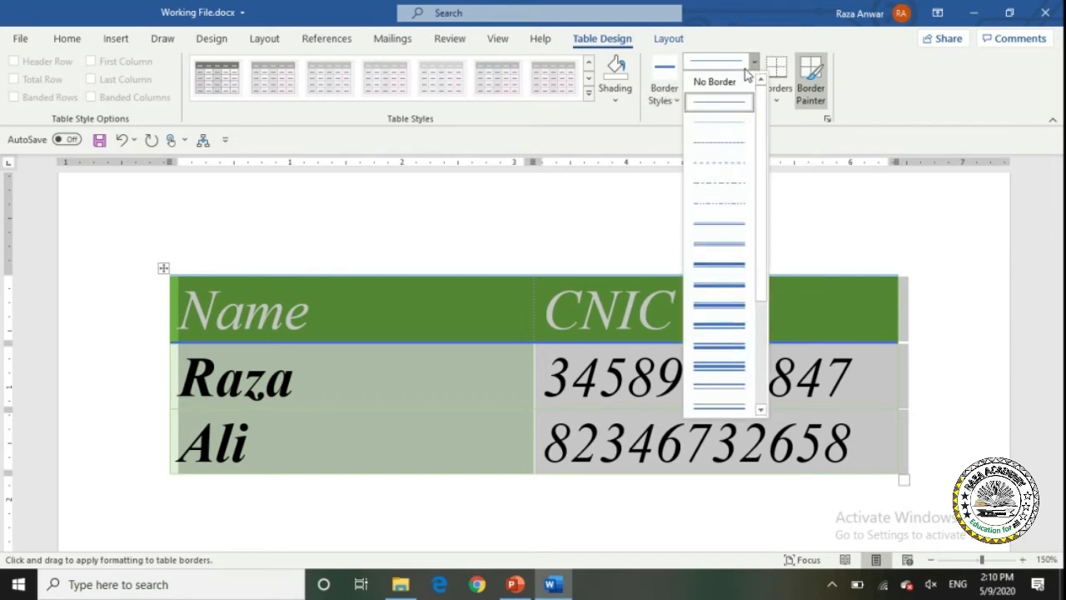
click(727, 334)
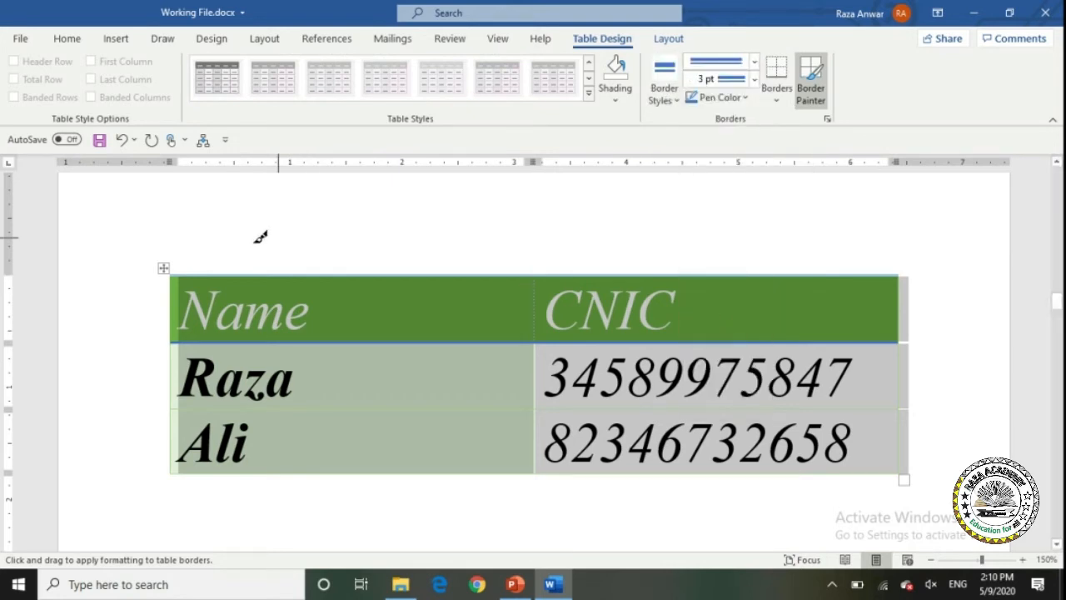
click(238, 274)
click(595, 273)
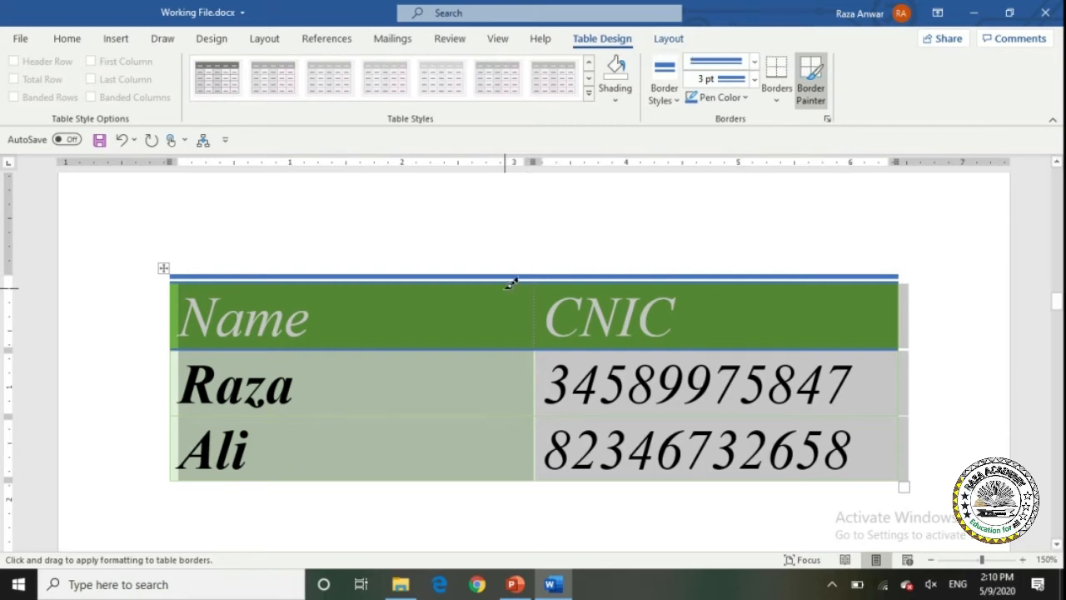
click(753, 80)
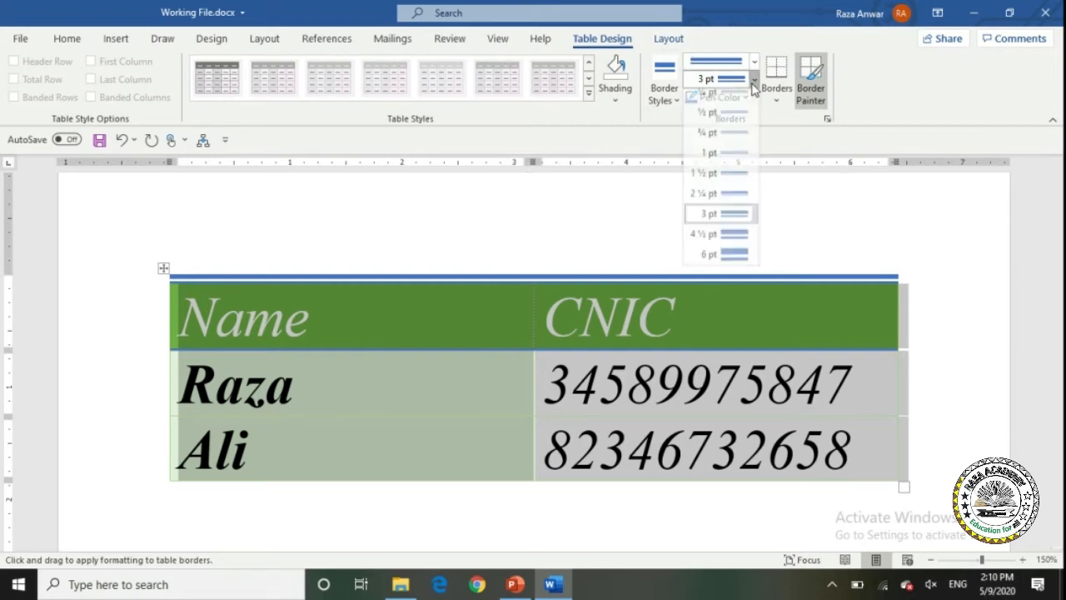
click(736, 262)
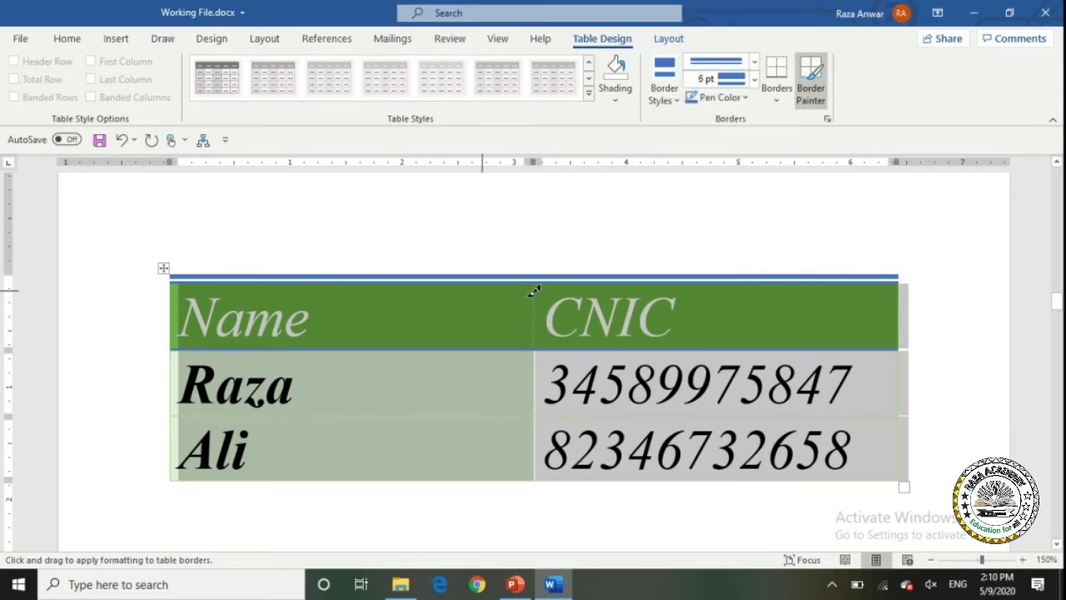
drag(543, 277, 540, 416)
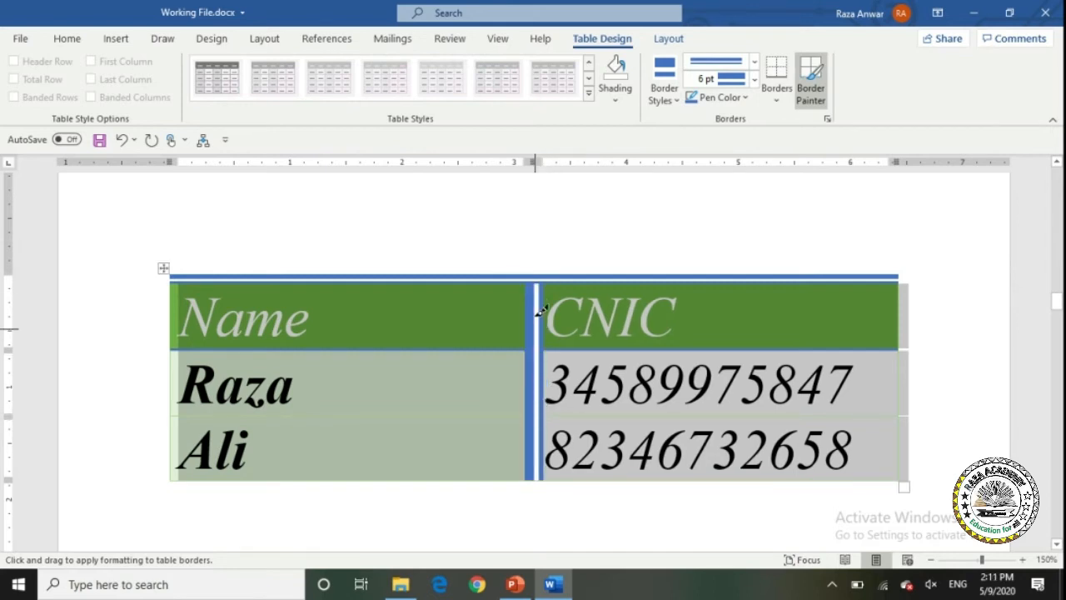
Repaint the column divider and top edge in yellow with Border Painter, then undo the yellow borders.
click(717, 98)
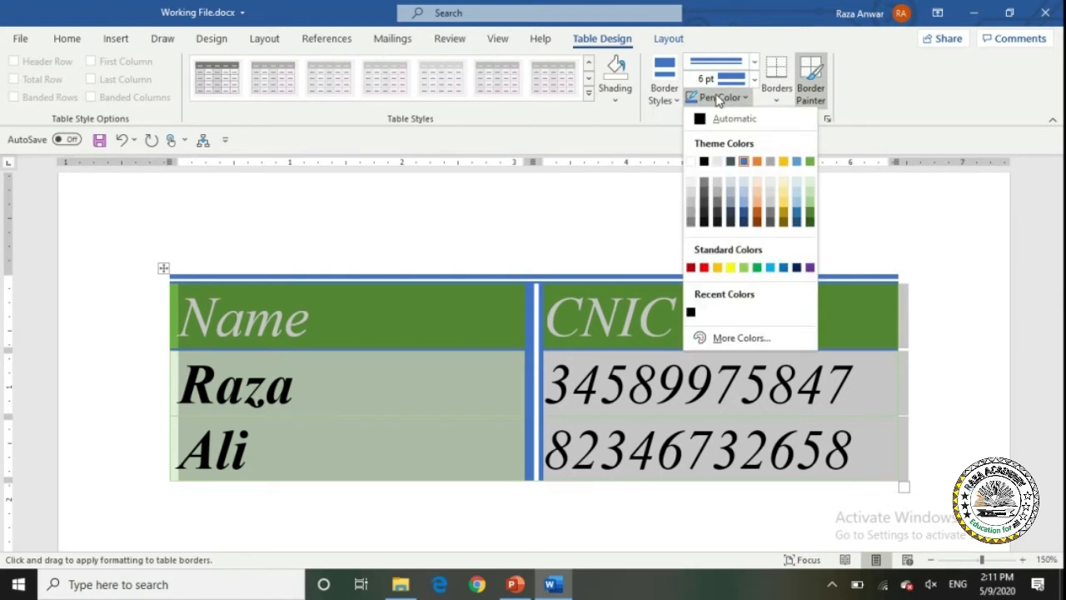
click(731, 267)
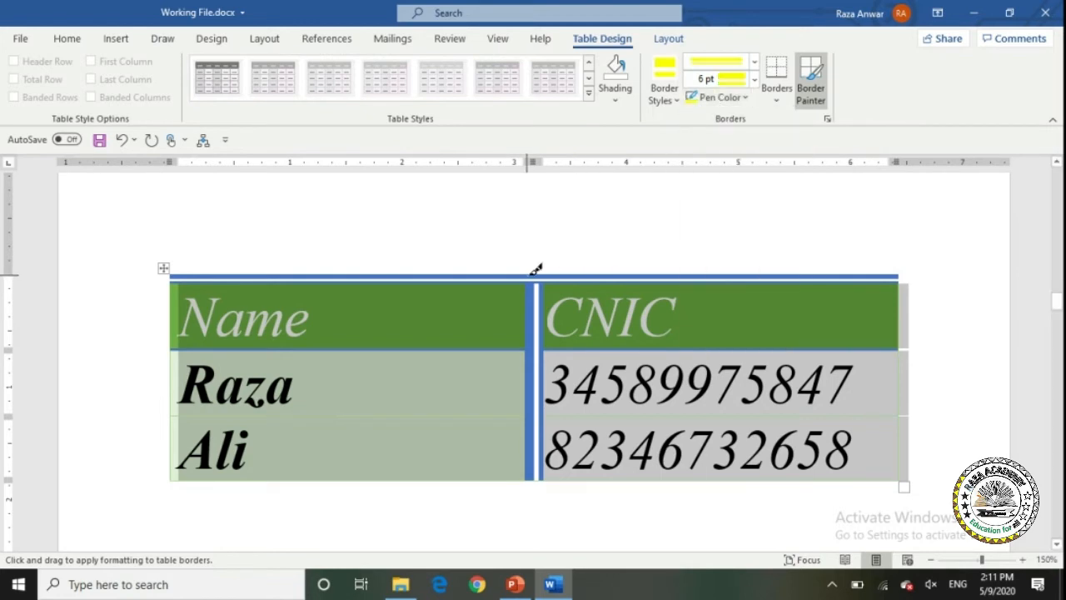
drag(537, 338, 539, 439)
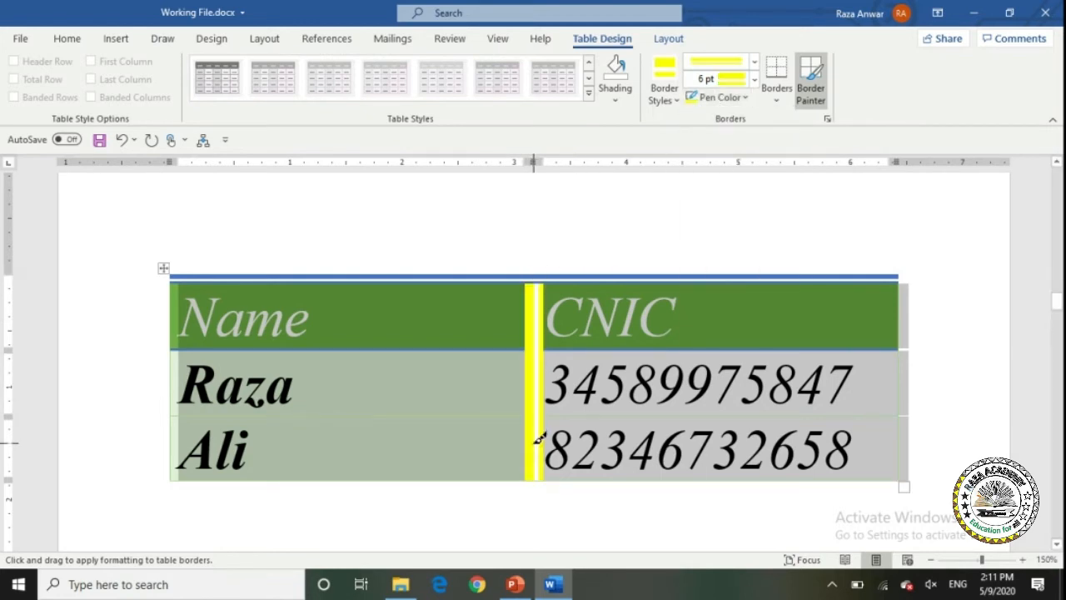
click(786, 102)
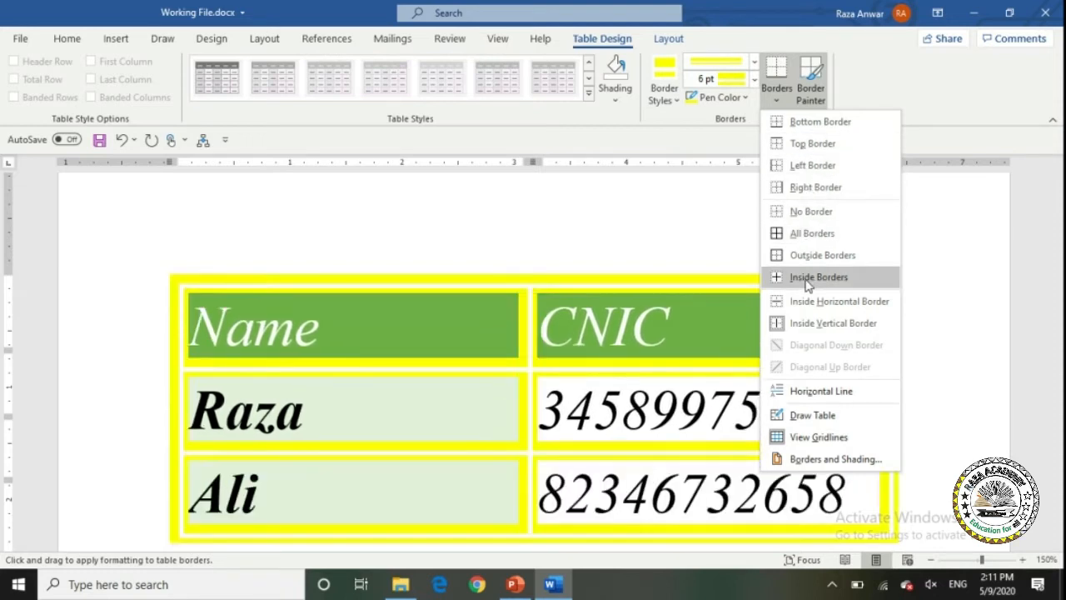
click(814, 97)
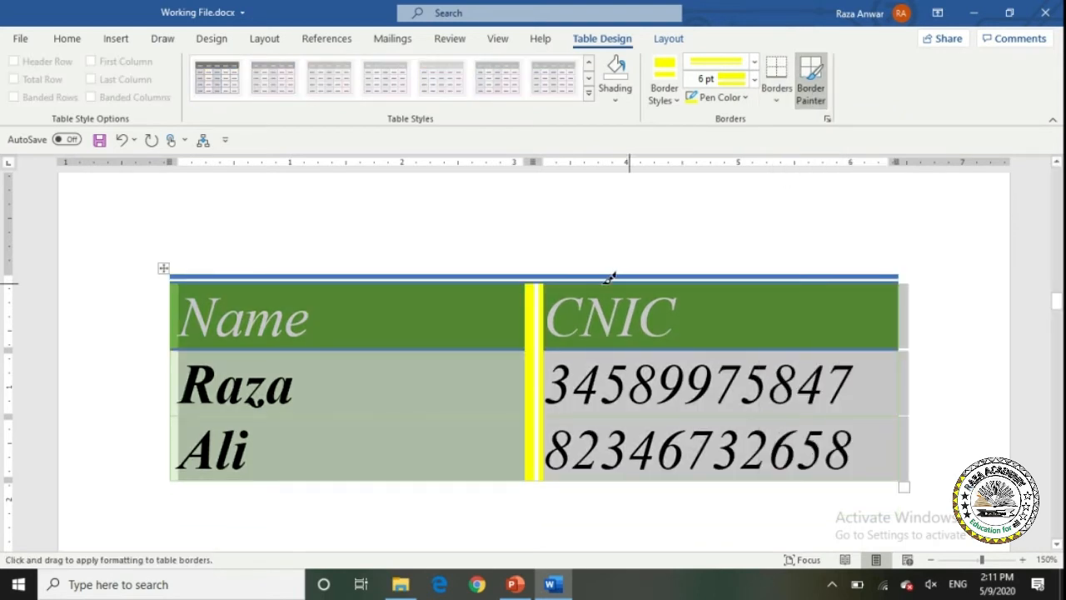
drag(161, 274, 843, 272)
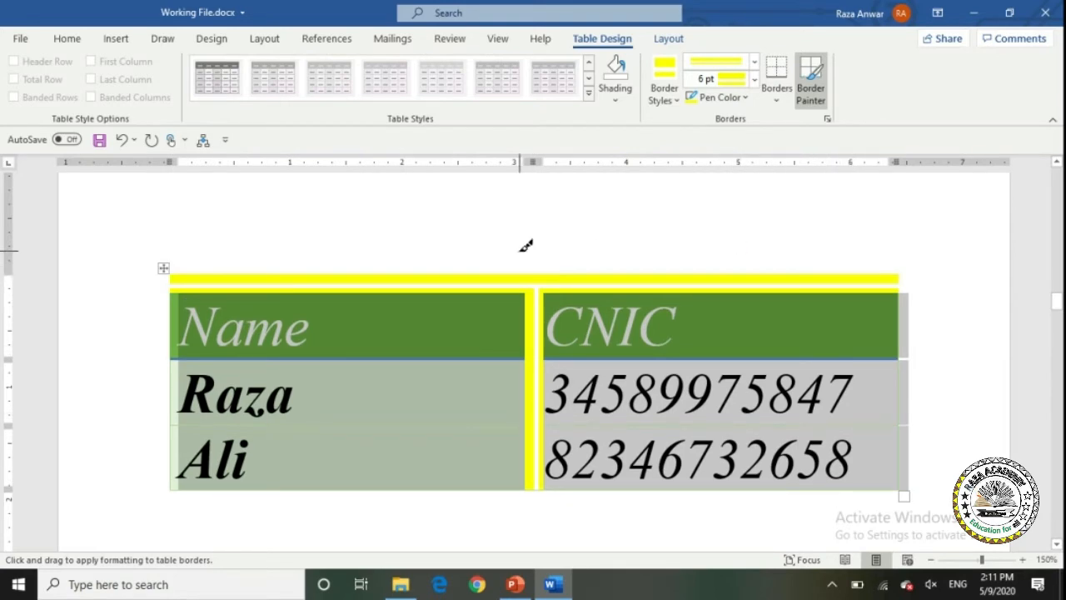
key(ctrl+z)
key(ctrl+z)
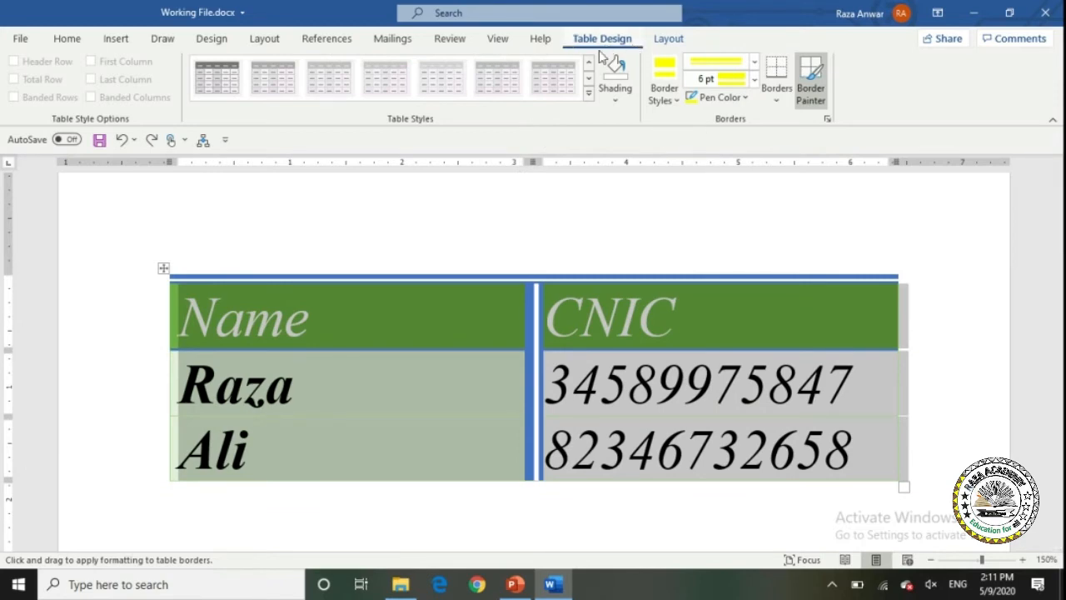
Stop border painting, return to the document body, and show table gridlines from the Layout tab.
double_click(464, 245)
double_click(446, 303)
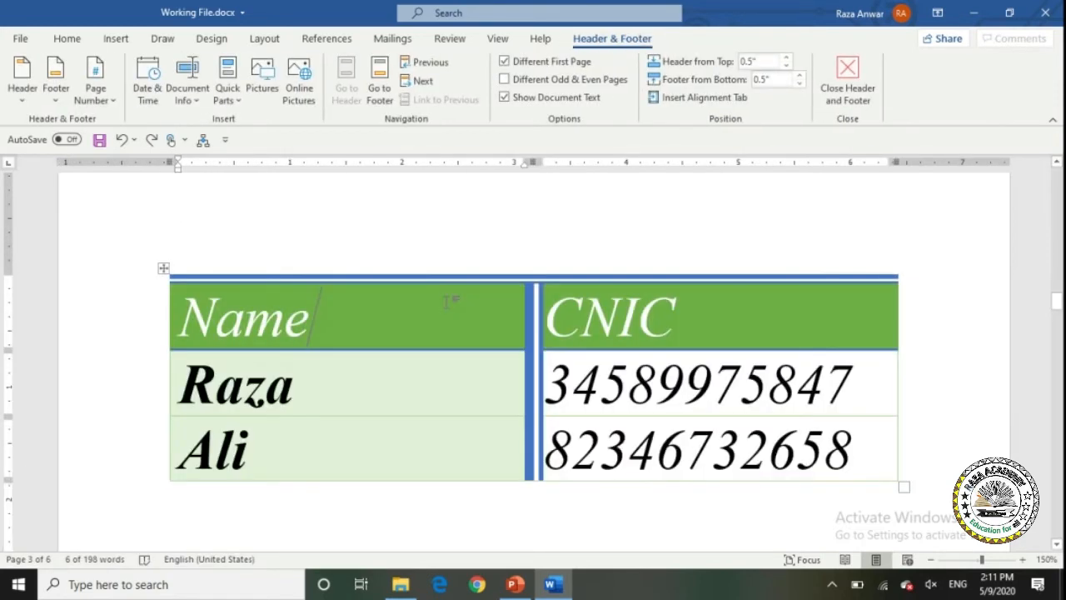
click(623, 40)
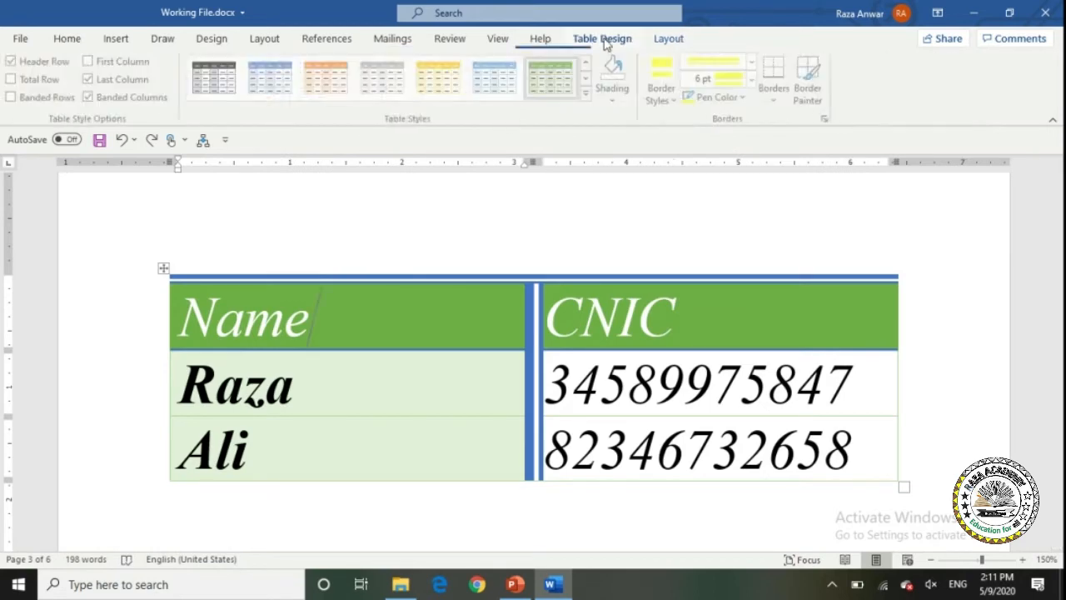
click(666, 40)
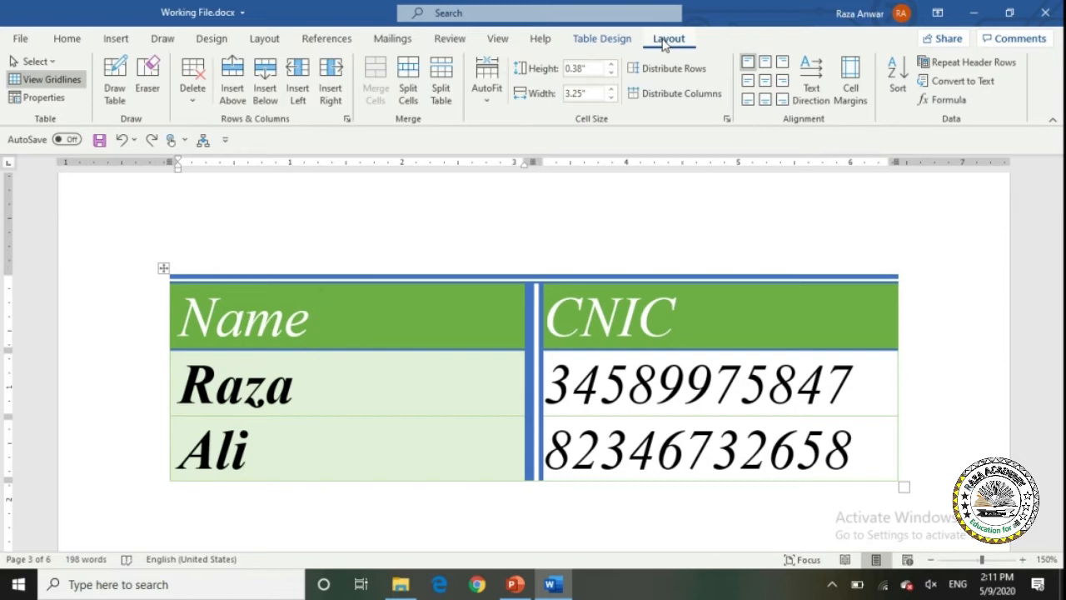
click(39, 80)
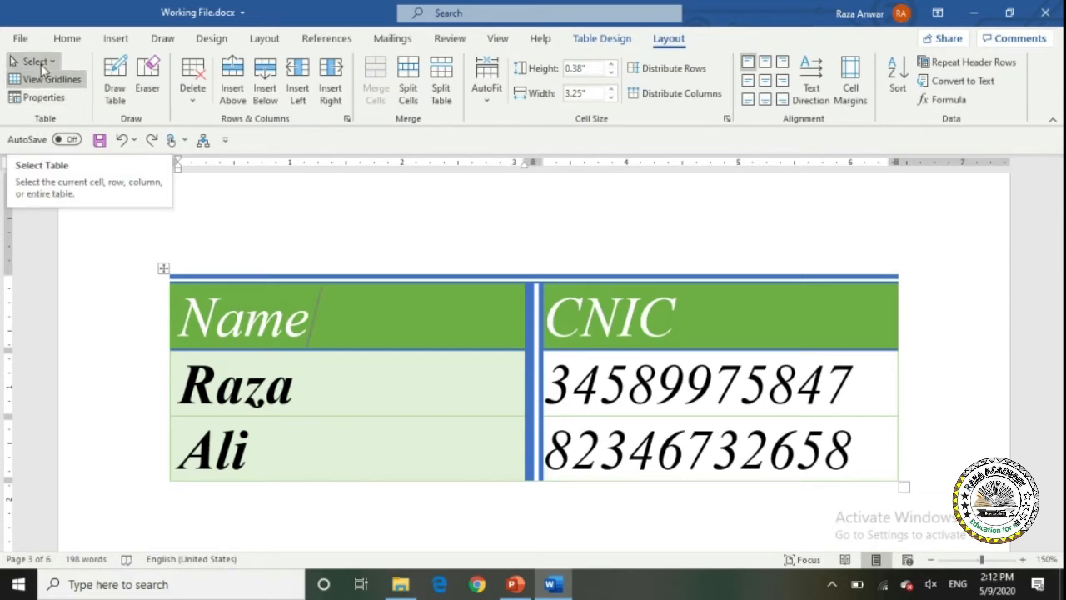
Select the Name header cell with Select > Select Cell, then clear the selection.
click(41, 64)
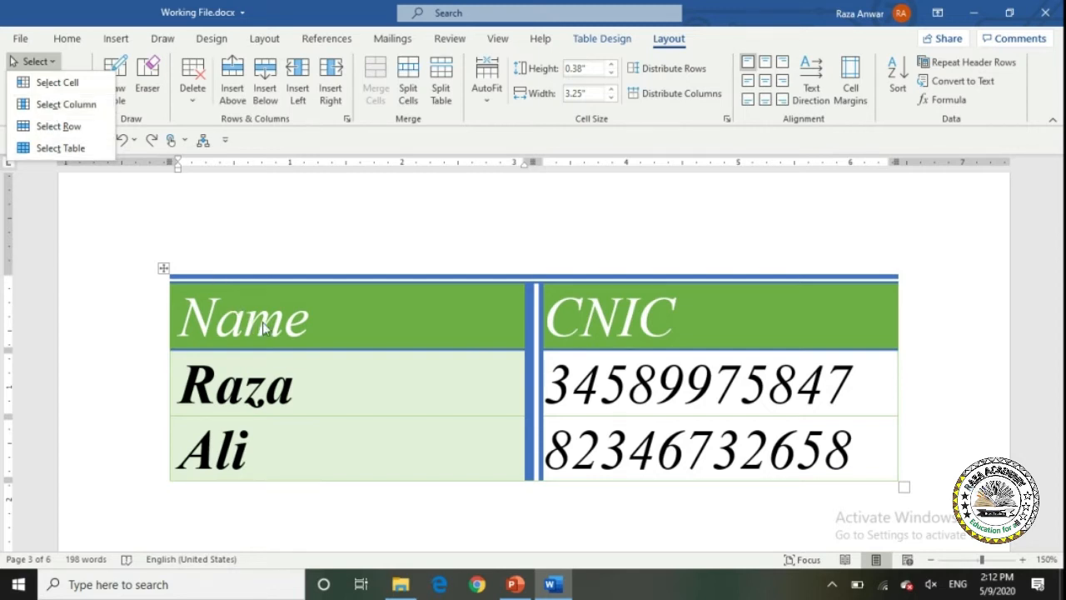
click(320, 321)
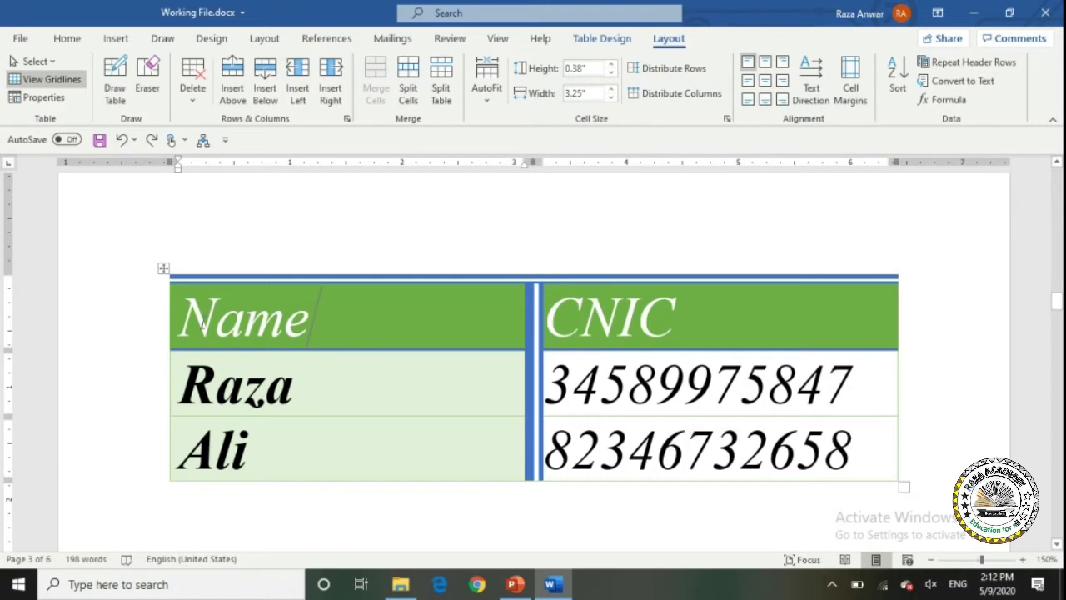
click(47, 63)
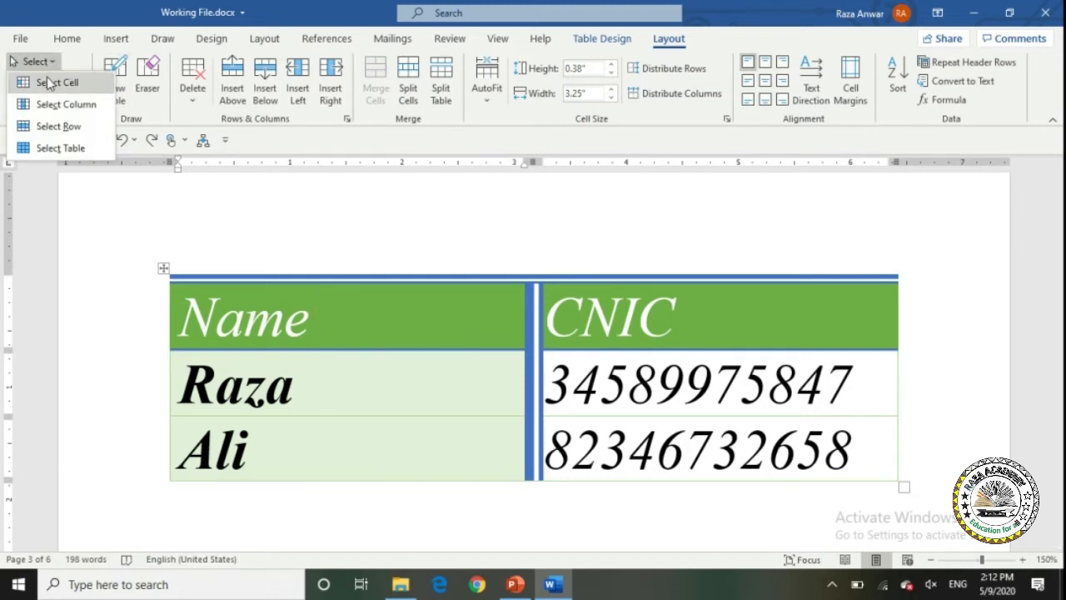
click(52, 81)
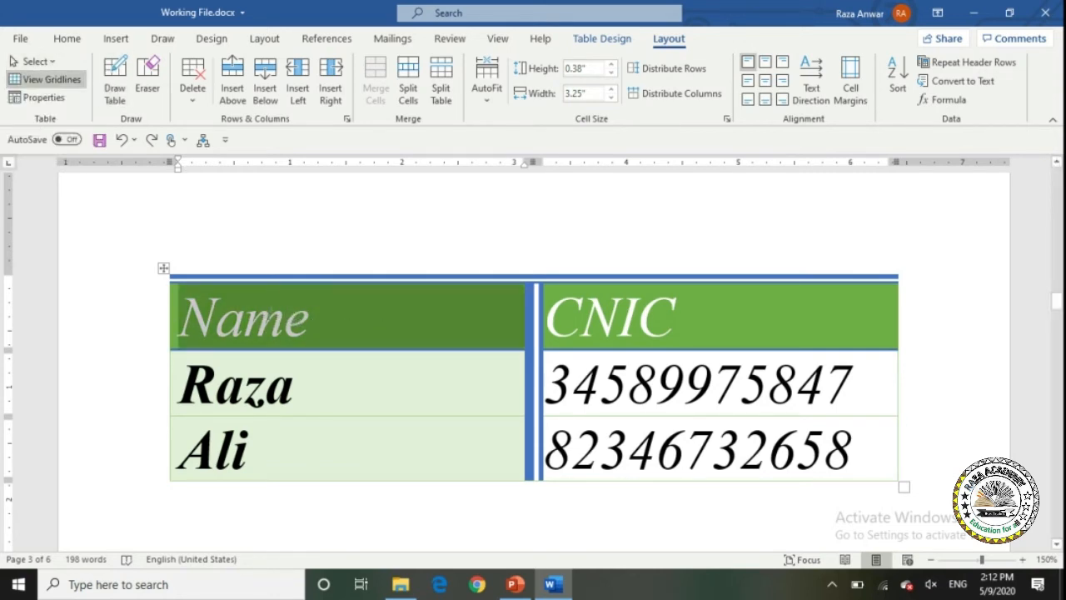
click(252, 318)
click(169, 313)
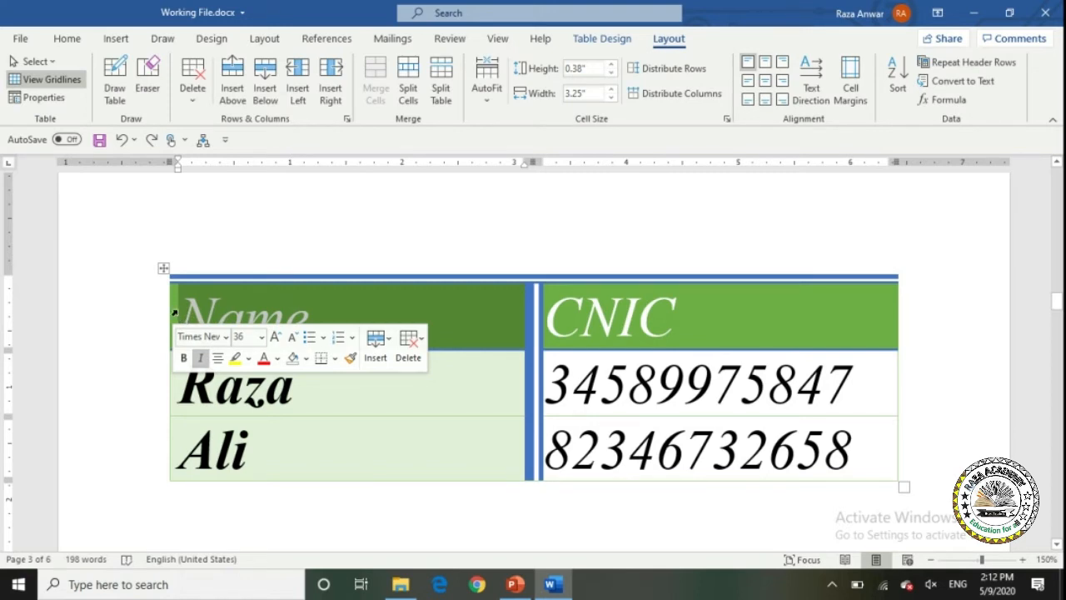
click(293, 313)
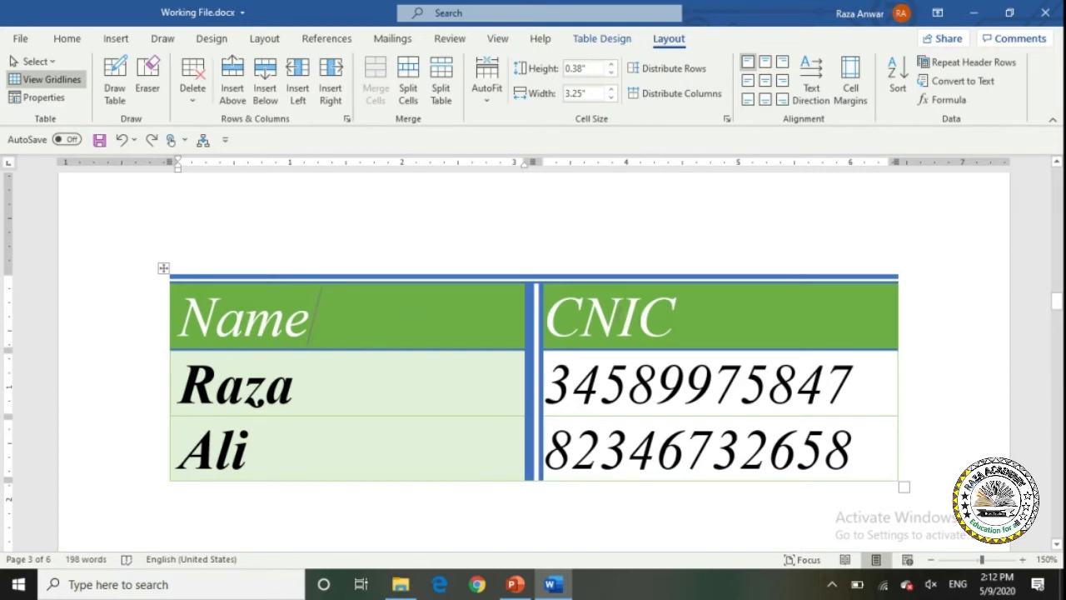
Select the Name column, then the Name/CNIC header row, using Layout > Select, clearing each.
click(40, 62)
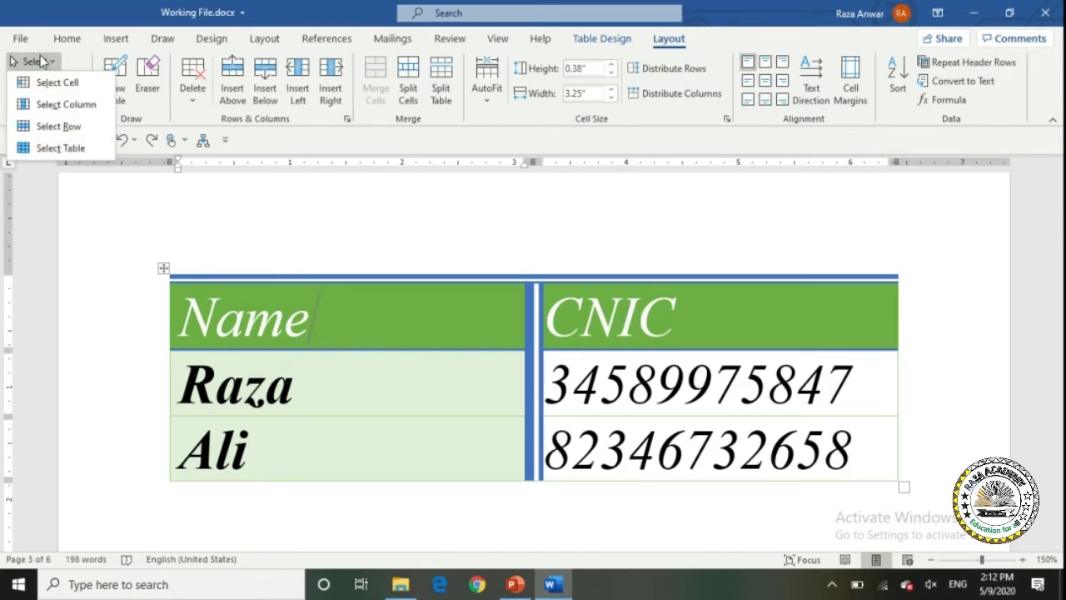
click(62, 107)
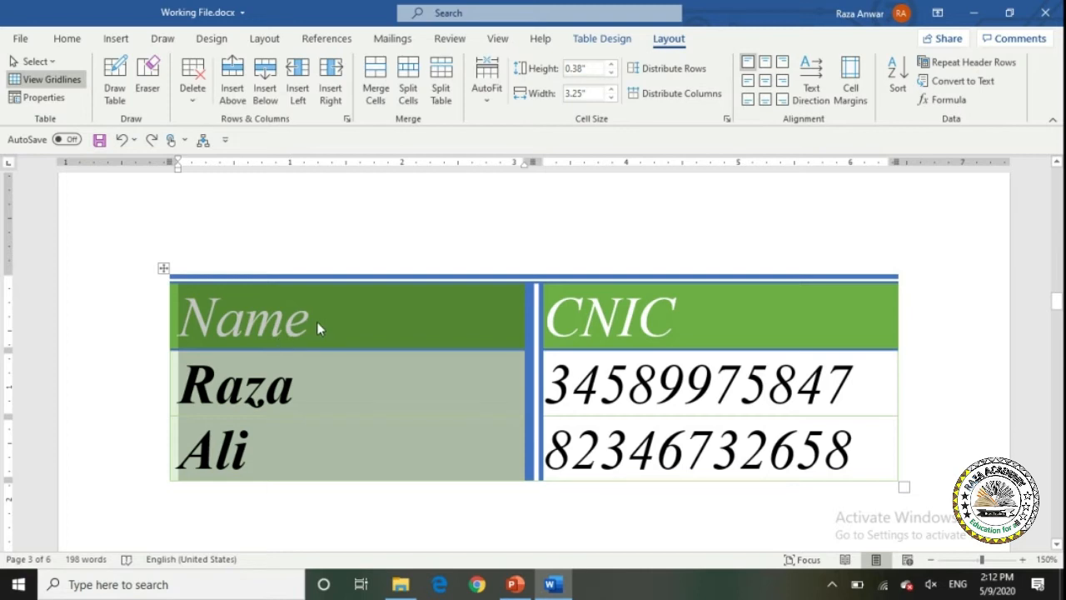
click(317, 326)
click(33, 61)
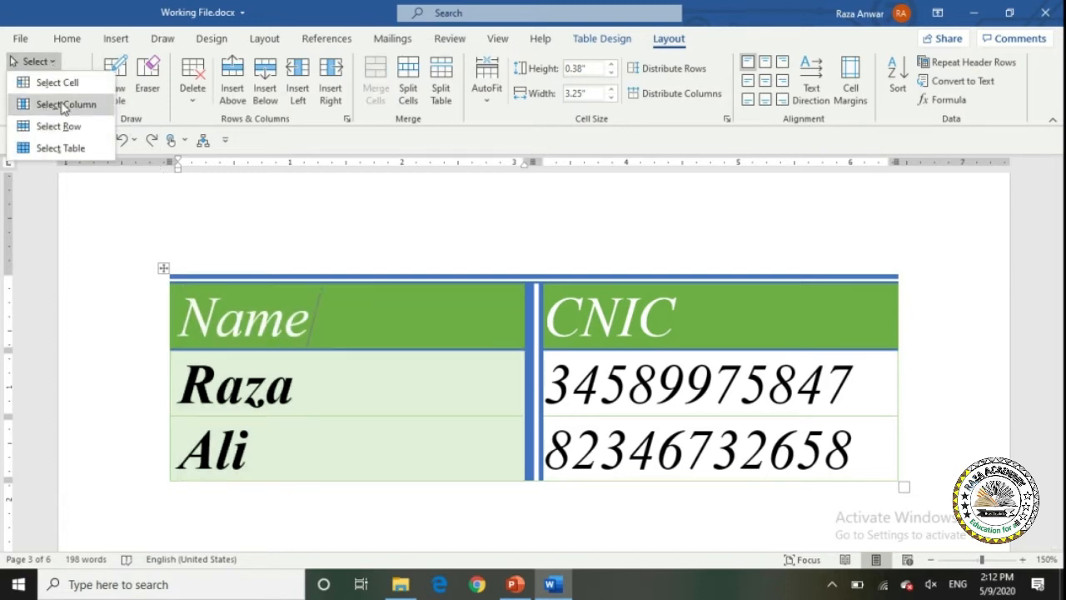
click(70, 129)
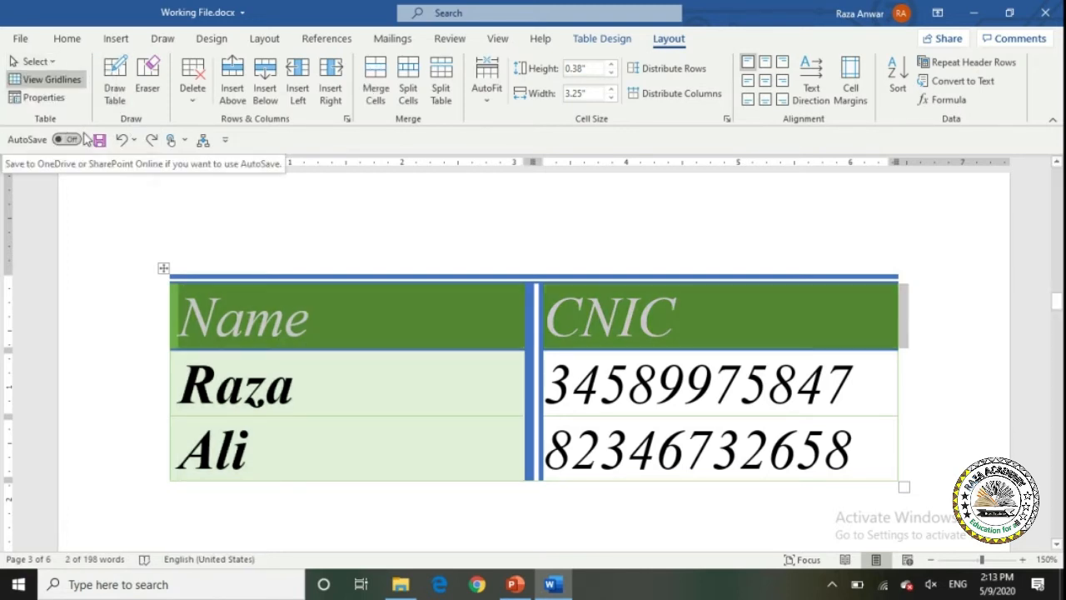
click(323, 342)
Select the entire table via Select > Select Table and the move handle, then show Table Design.
click(45, 65)
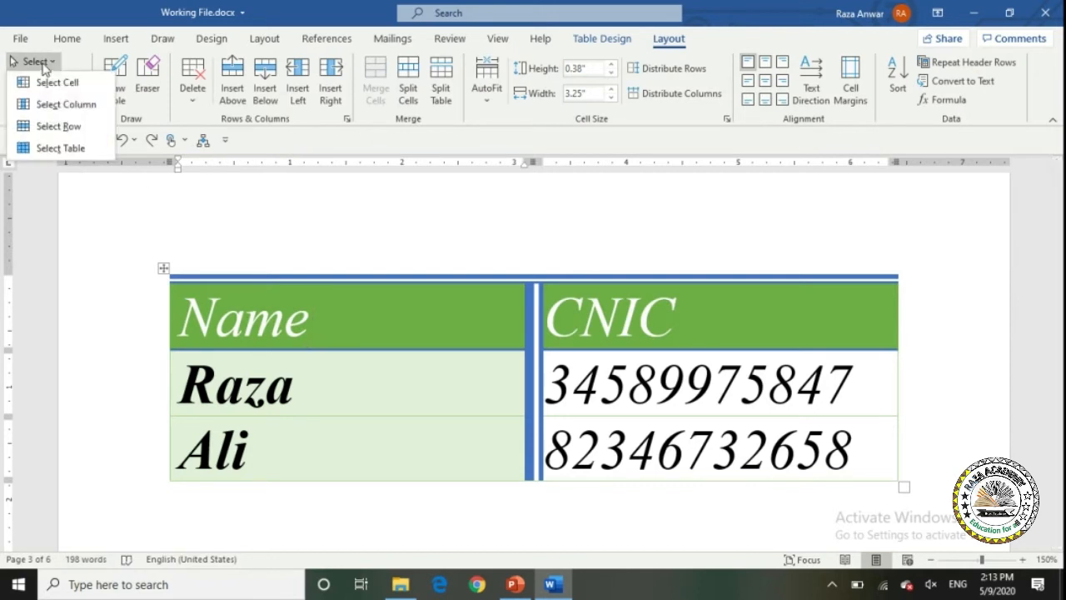
click(53, 147)
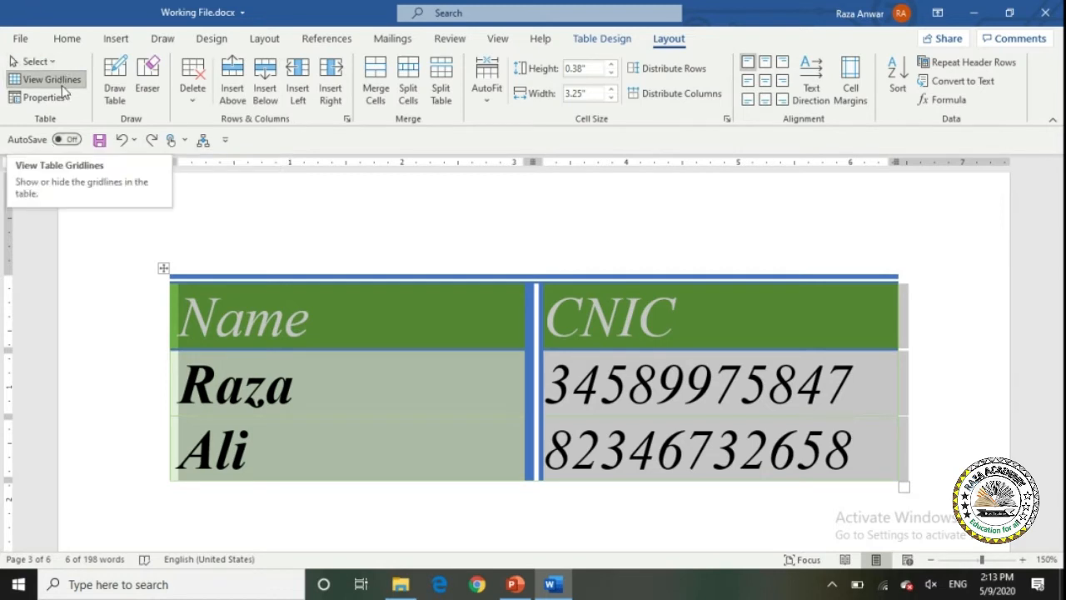
click(298, 327)
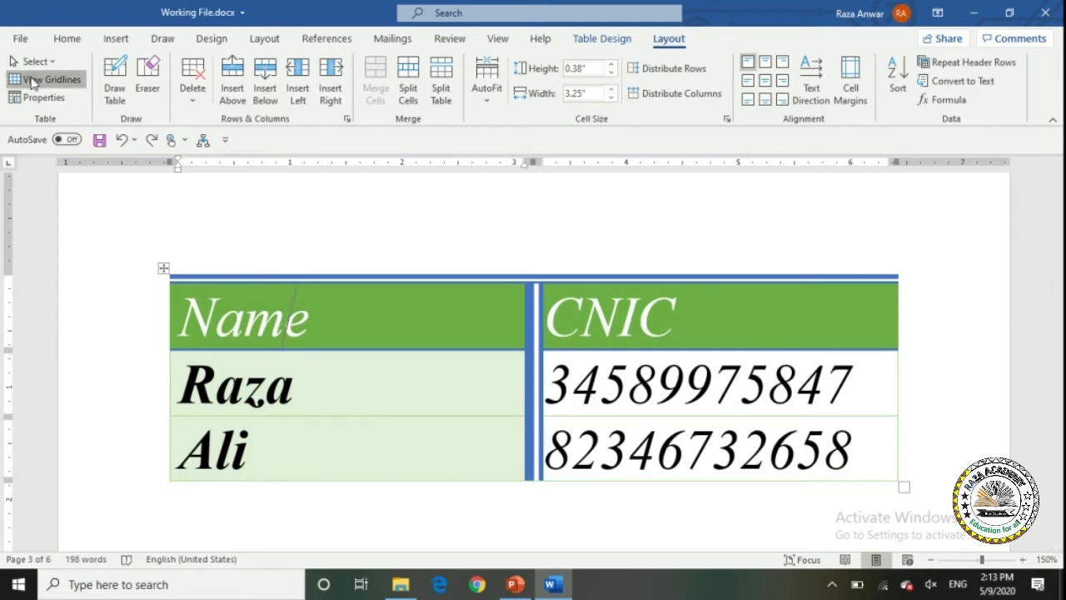
click(31, 82)
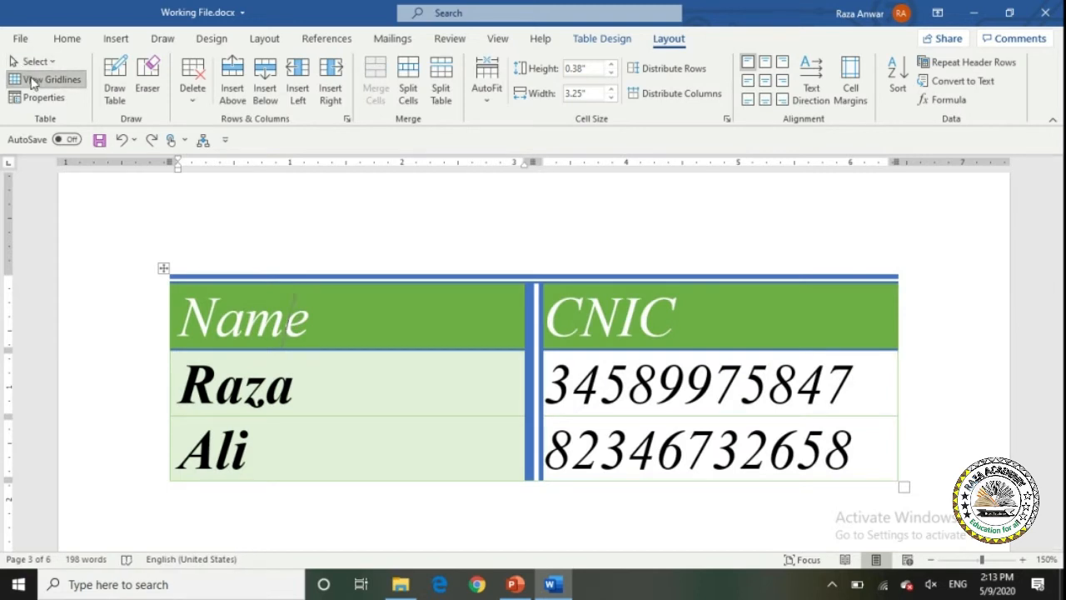
click(164, 268)
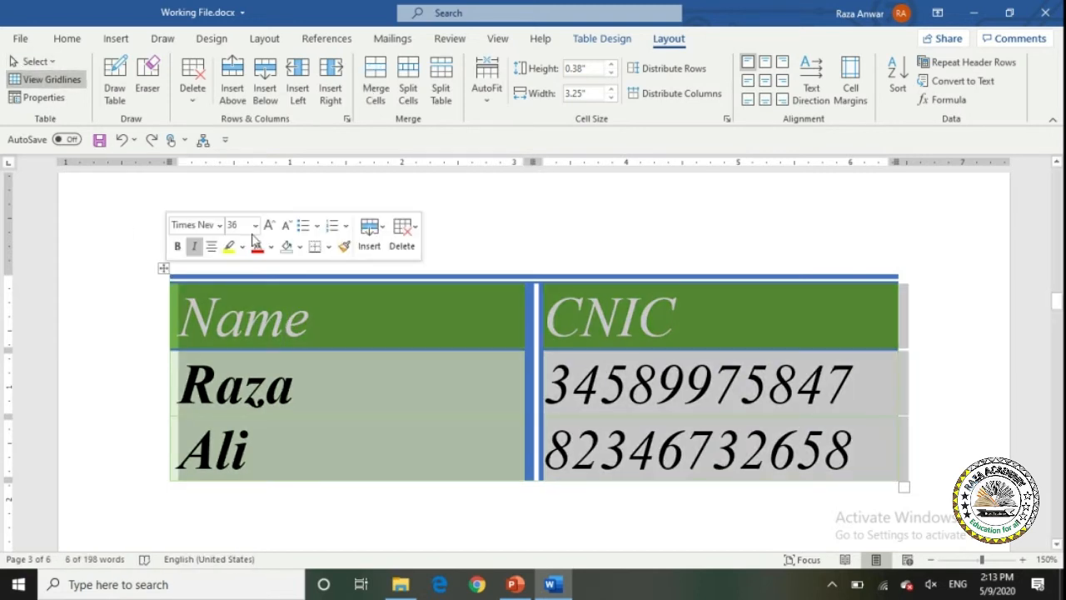
click(580, 45)
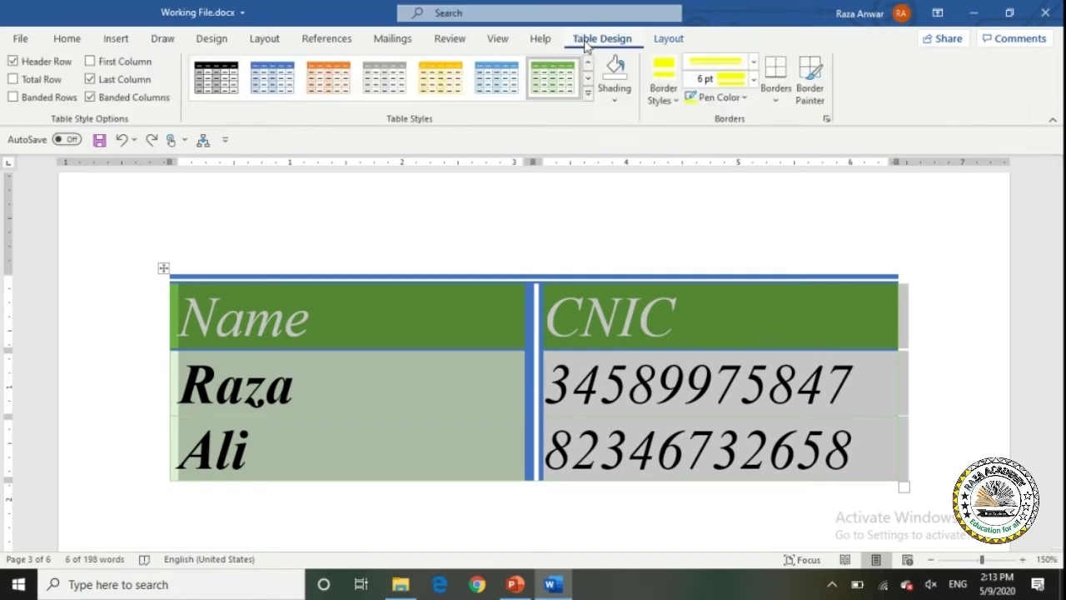
Remove all borders from the Name/CNIC table with No Border.
click(773, 98)
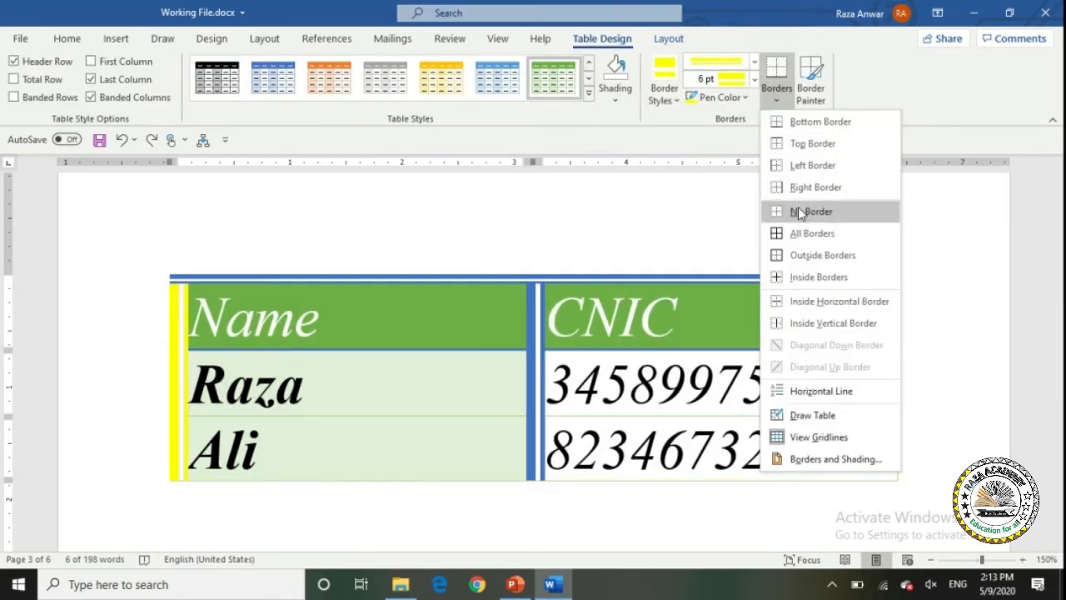
click(796, 211)
click(466, 379)
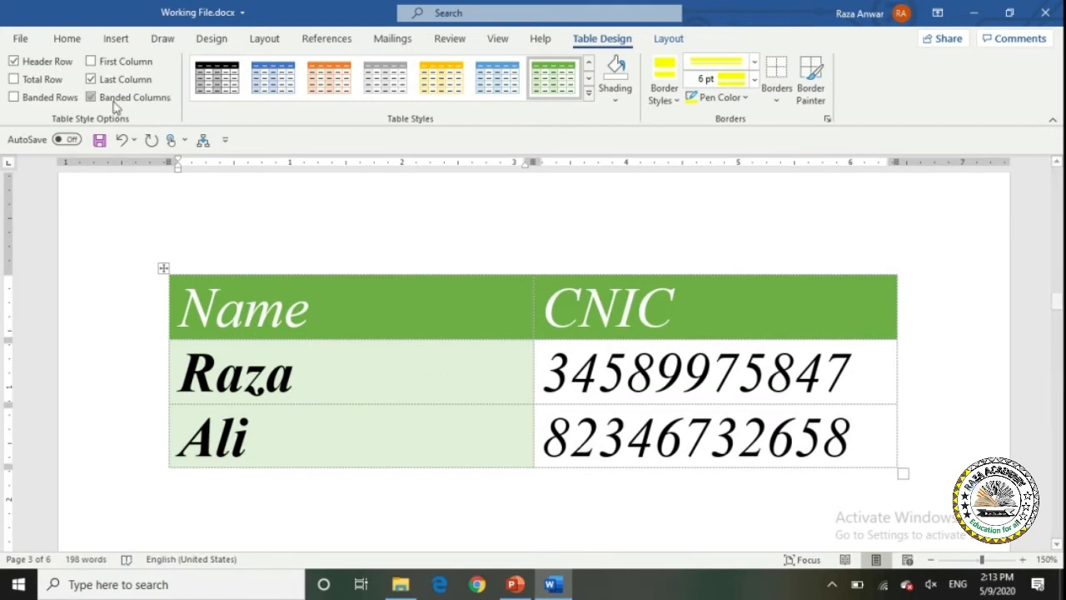
Toggle View Gridlines off and back on, then open Table Properties.
click(669, 43)
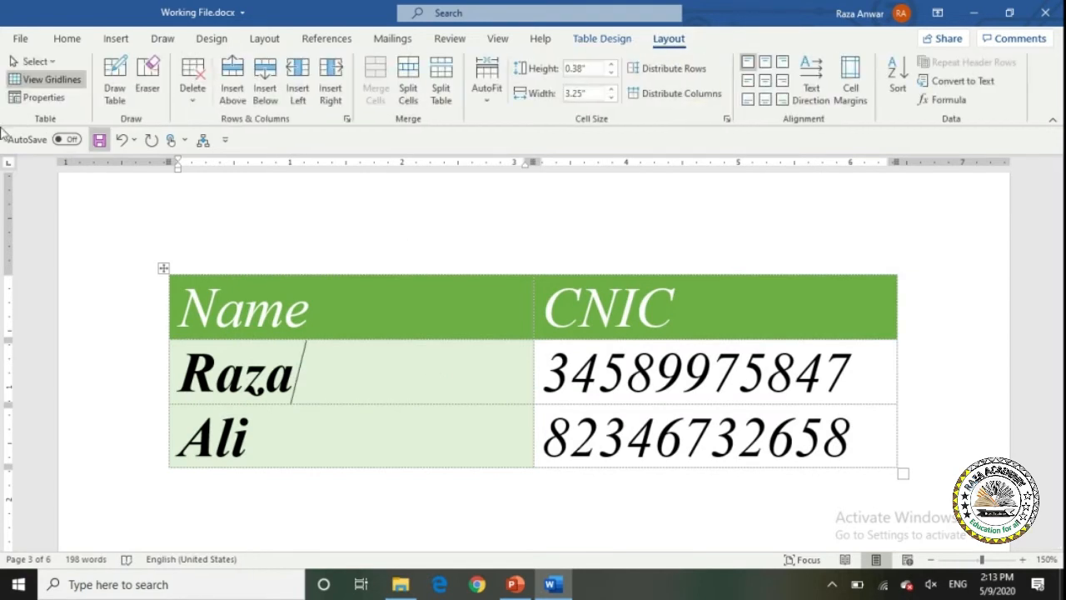
click(71, 85)
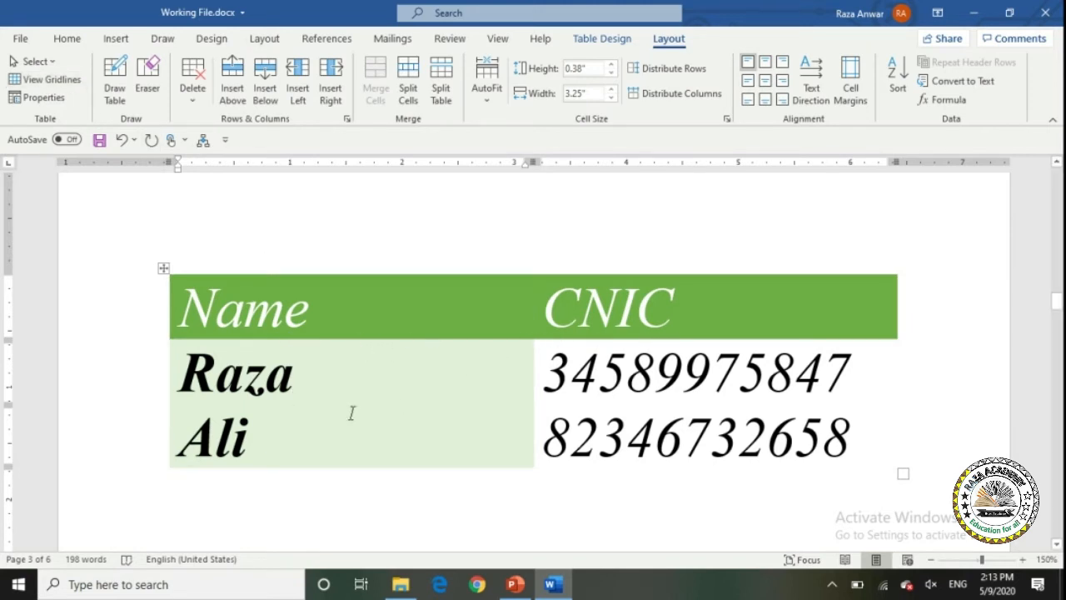
click(64, 91)
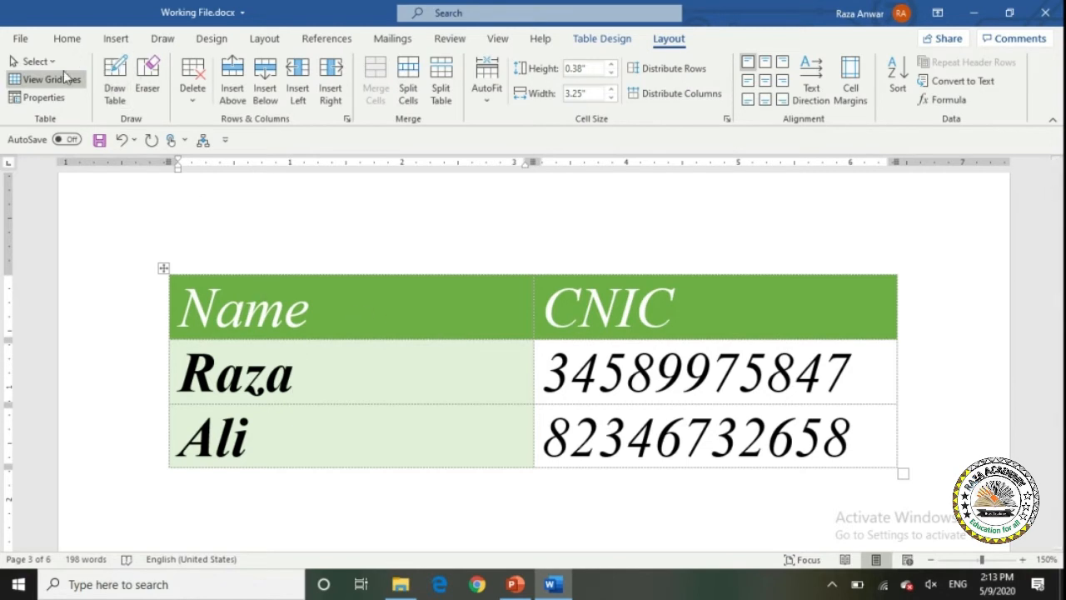
click(55, 100)
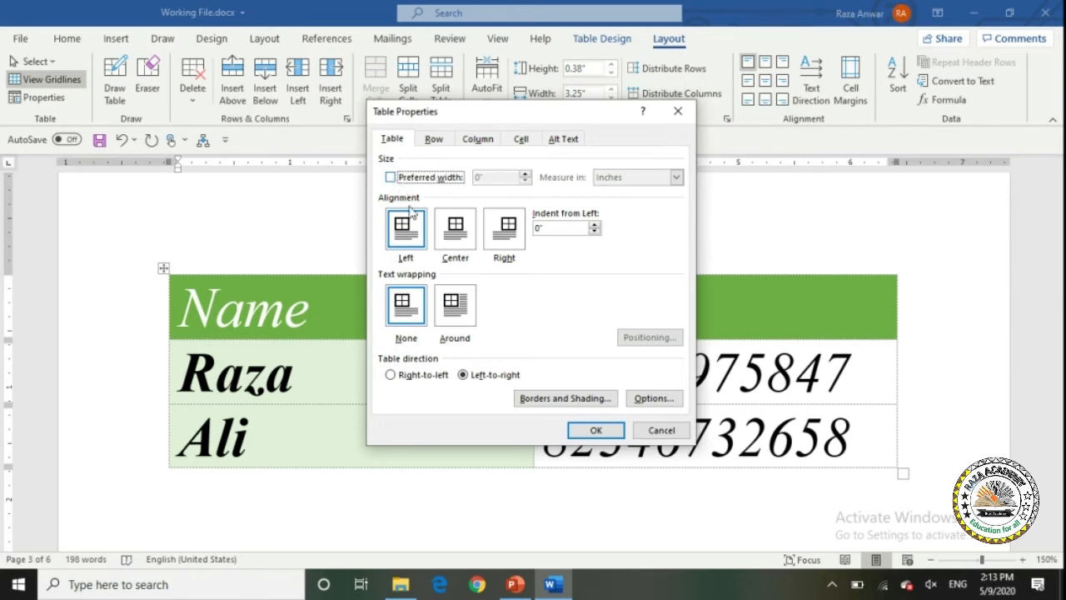
Try Center and Right table alignment, browse the Row, Column, Cell and Alt Text tabs, then cancel.
click(468, 241)
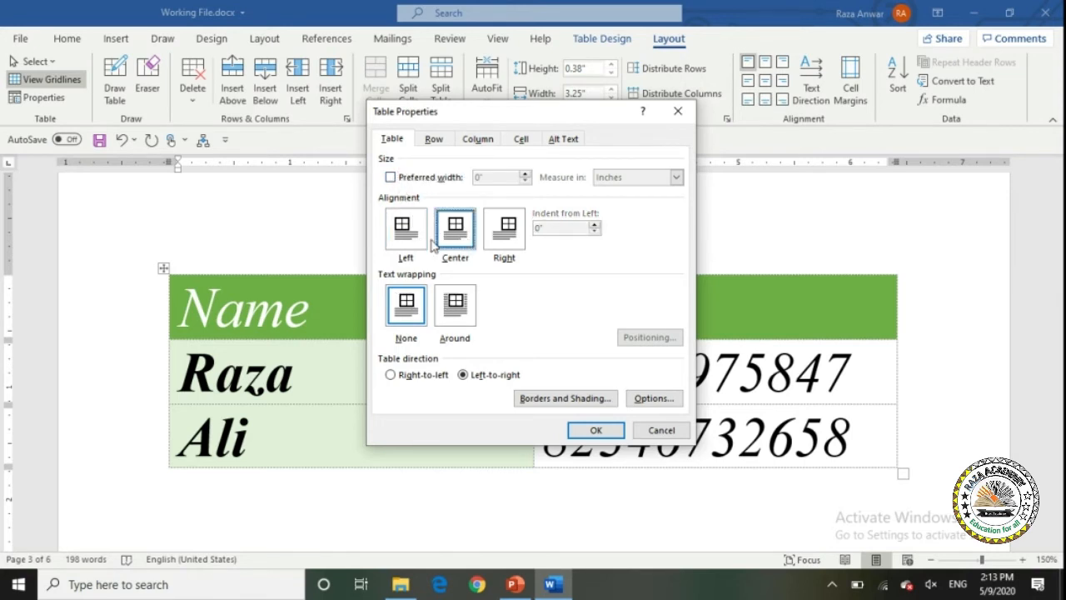
click(506, 241)
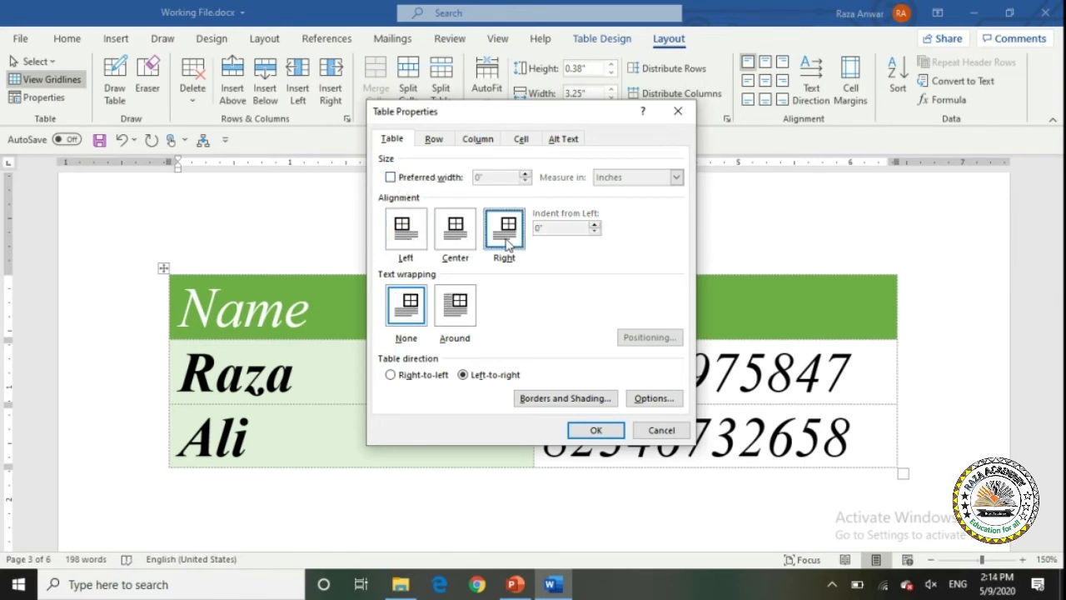
click(445, 243)
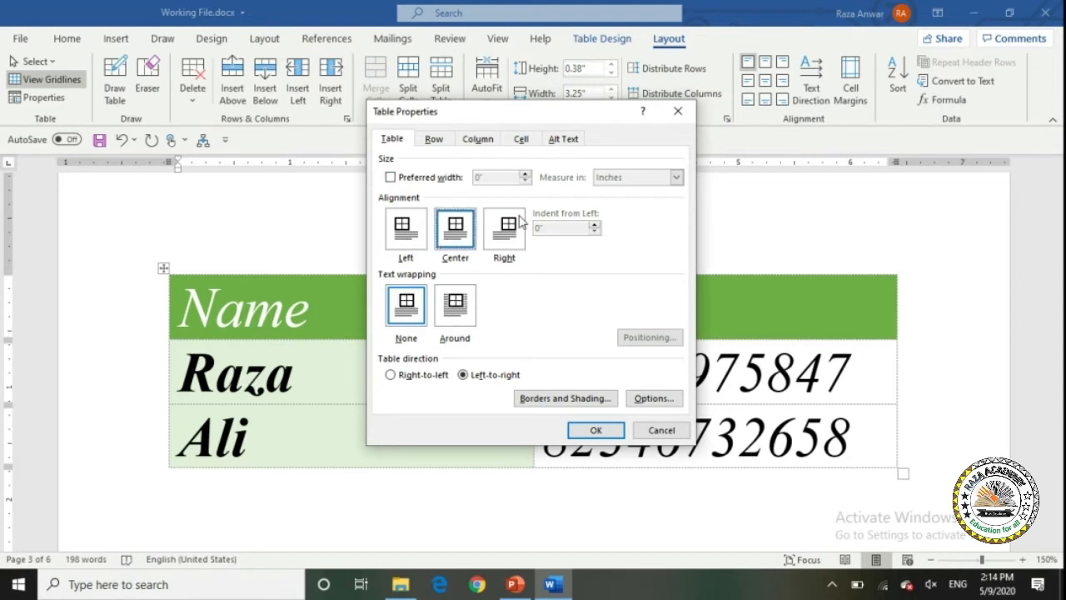
click(435, 141)
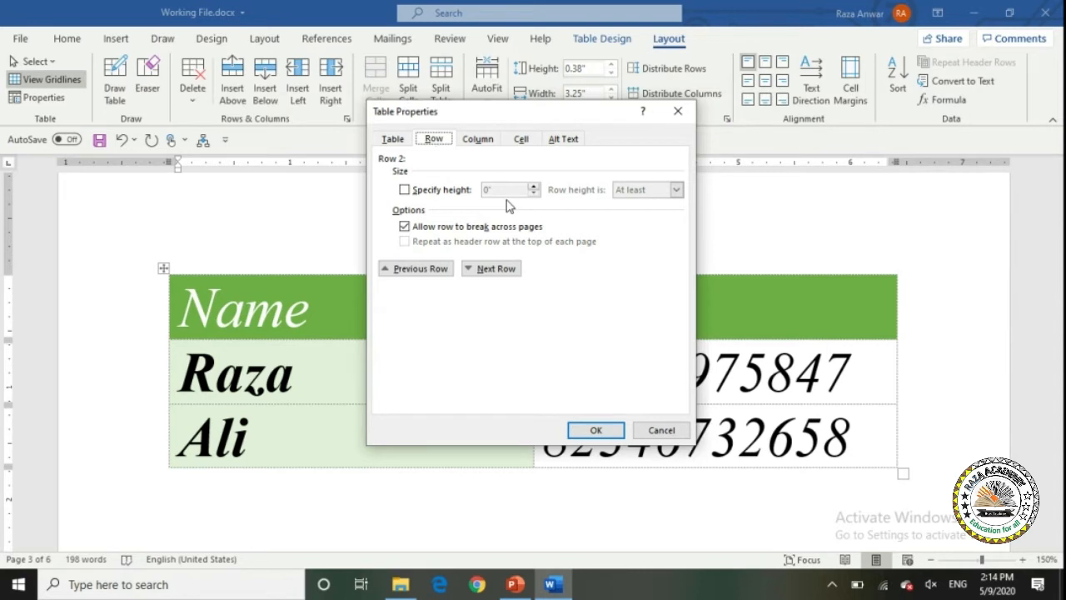
click(478, 144)
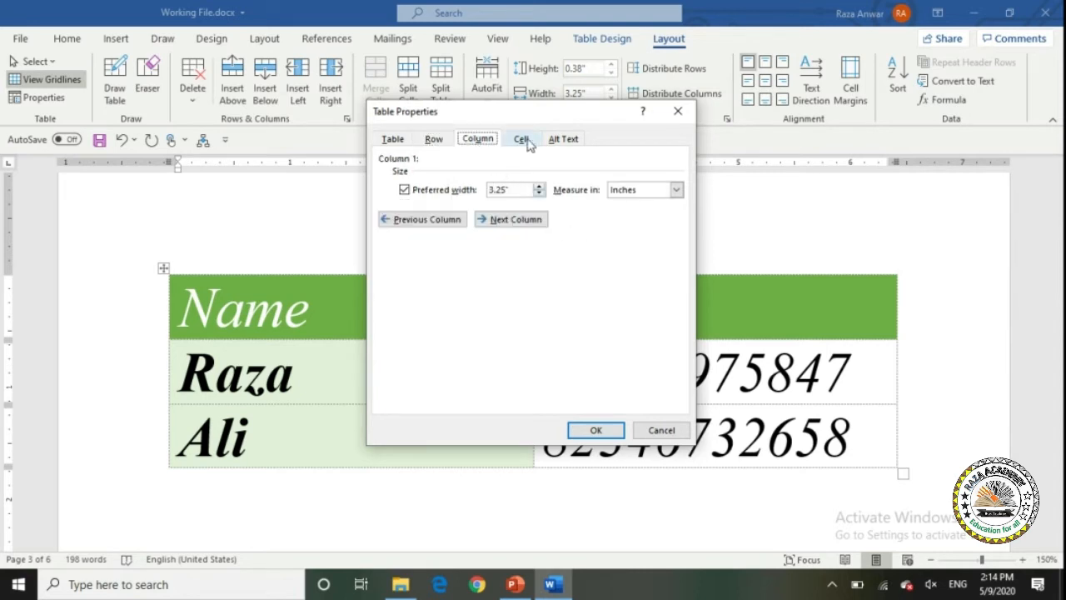
click(523, 140)
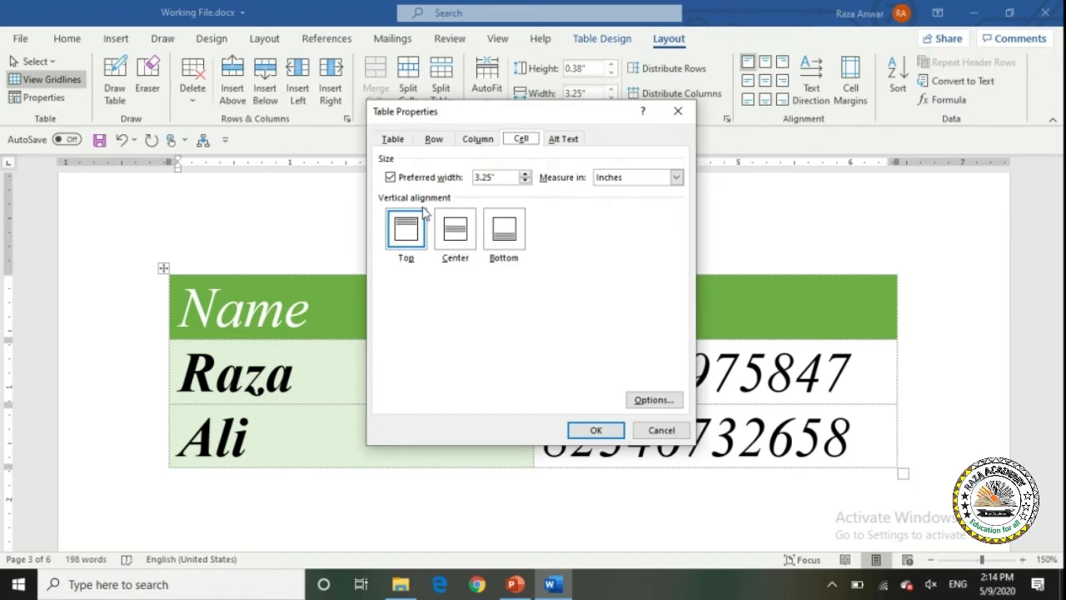
click(564, 139)
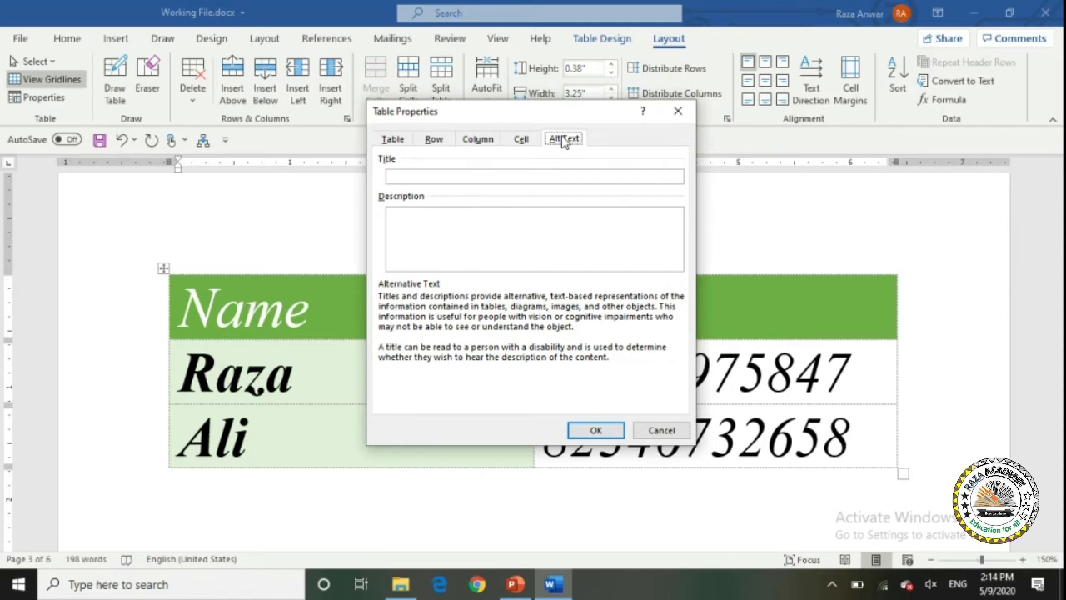
click(388, 142)
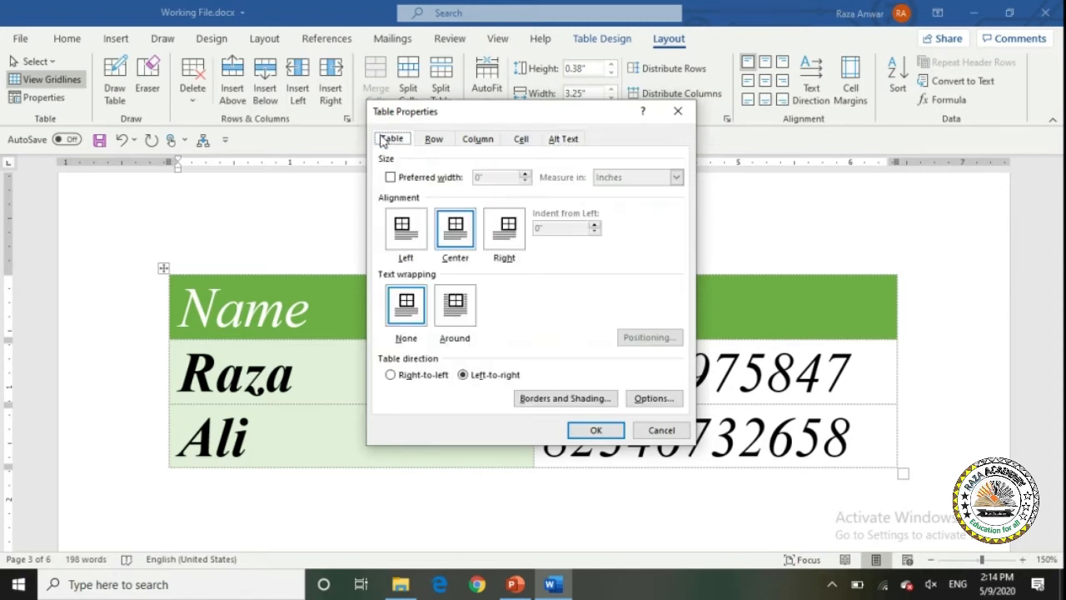
click(649, 430)
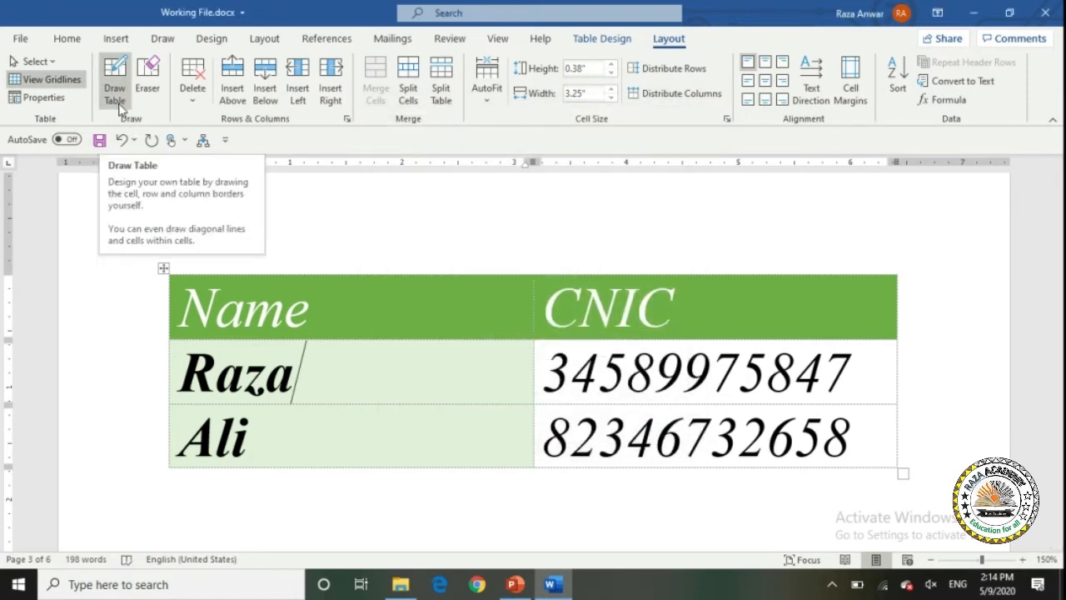
Bring up the Insert > Table menu.
click(593, 40)
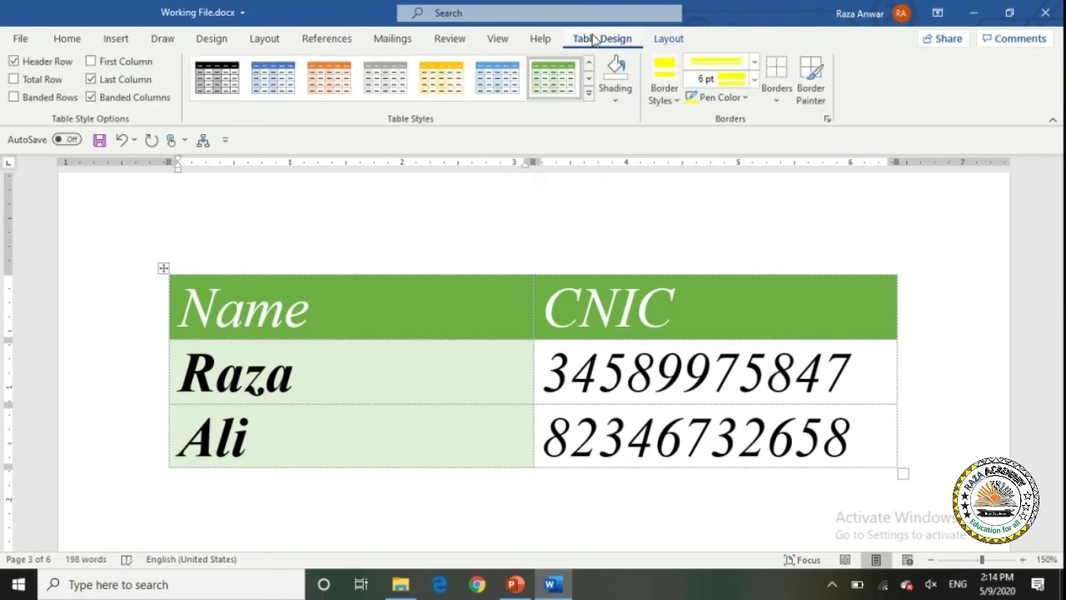
click(107, 40)
click(111, 76)
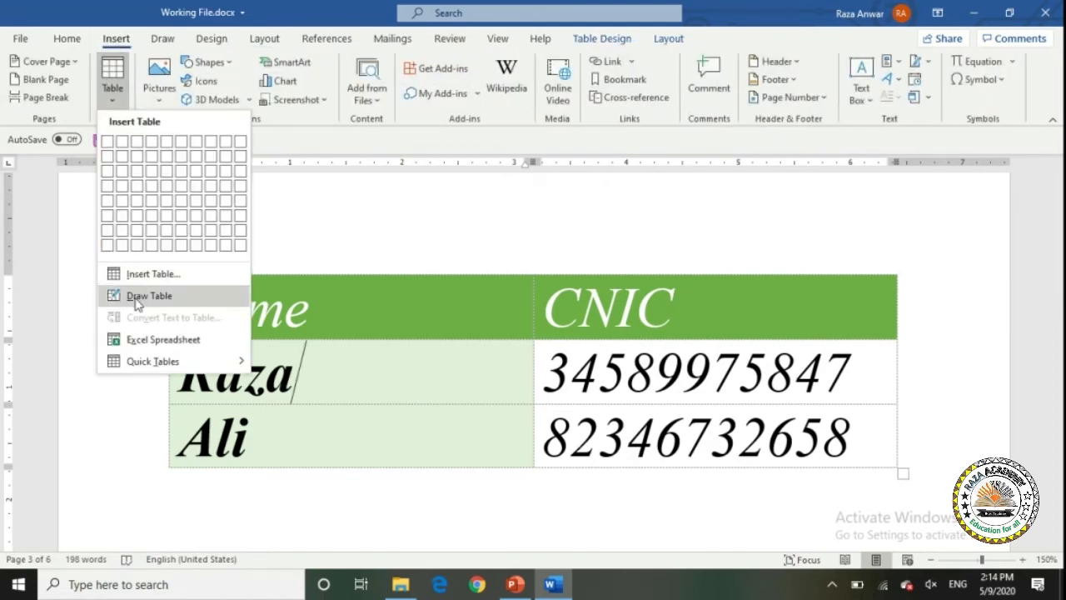
Draw a test cell above the Name/CNIC table with Draw Table, then erase it with the Eraser.
click(620, 37)
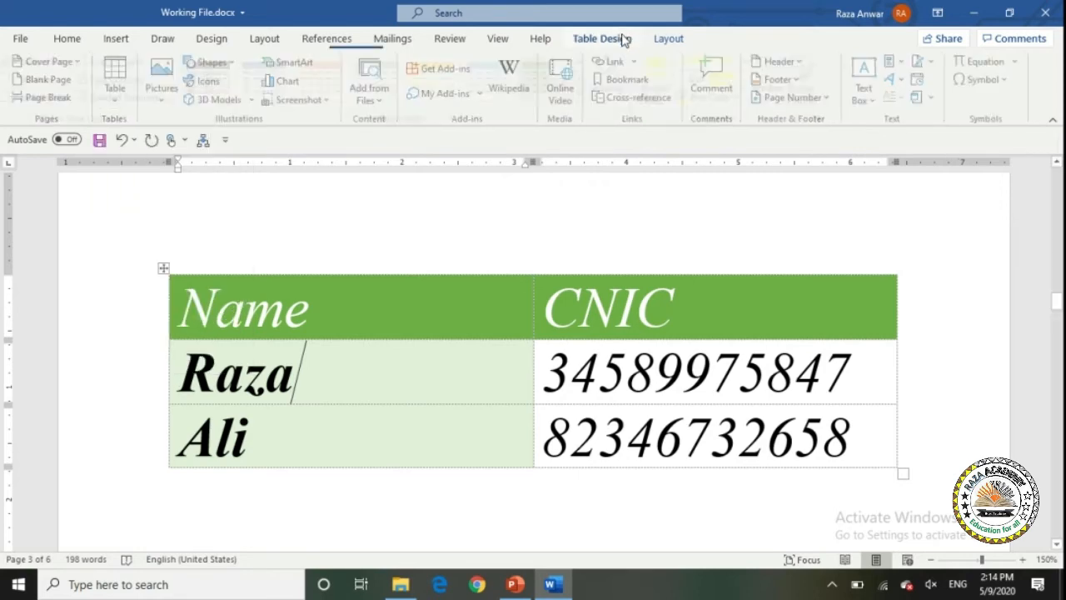
click(668, 39)
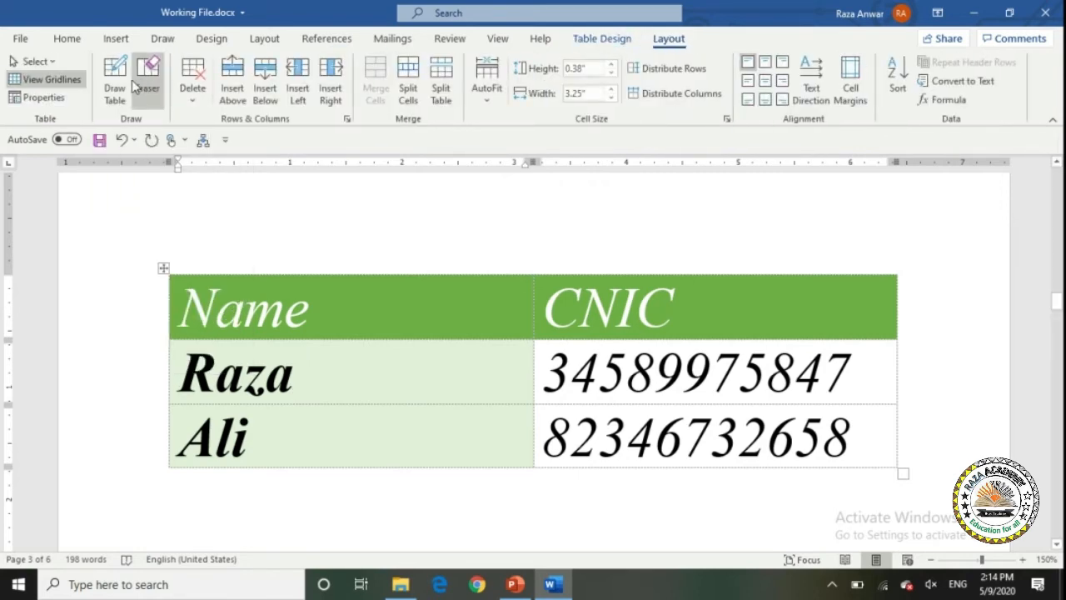
click(107, 94)
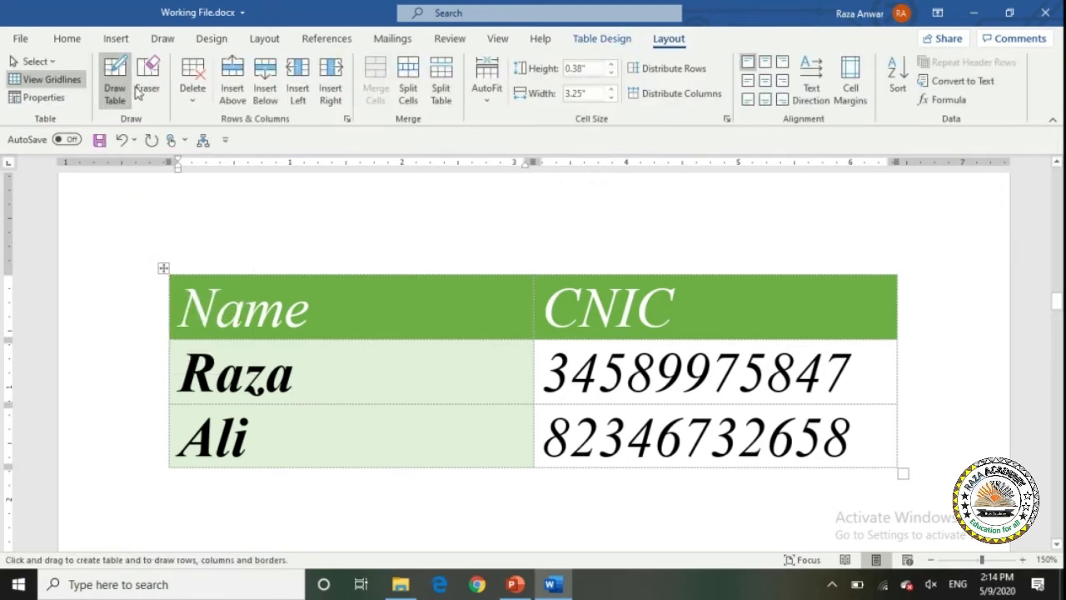
mouse_move(184, 236)
mouse_down()
mouse_move(373, 263)
mouse_move(465, 261)
mouse_move(456, 273)
mouse_up()
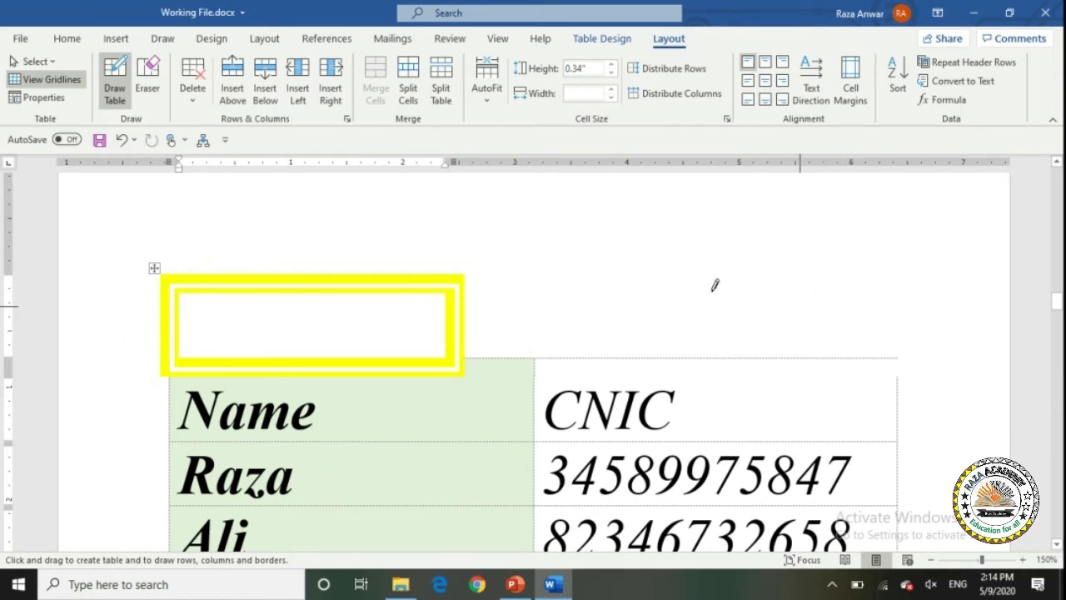
click(147, 92)
drag(137, 251, 472, 365)
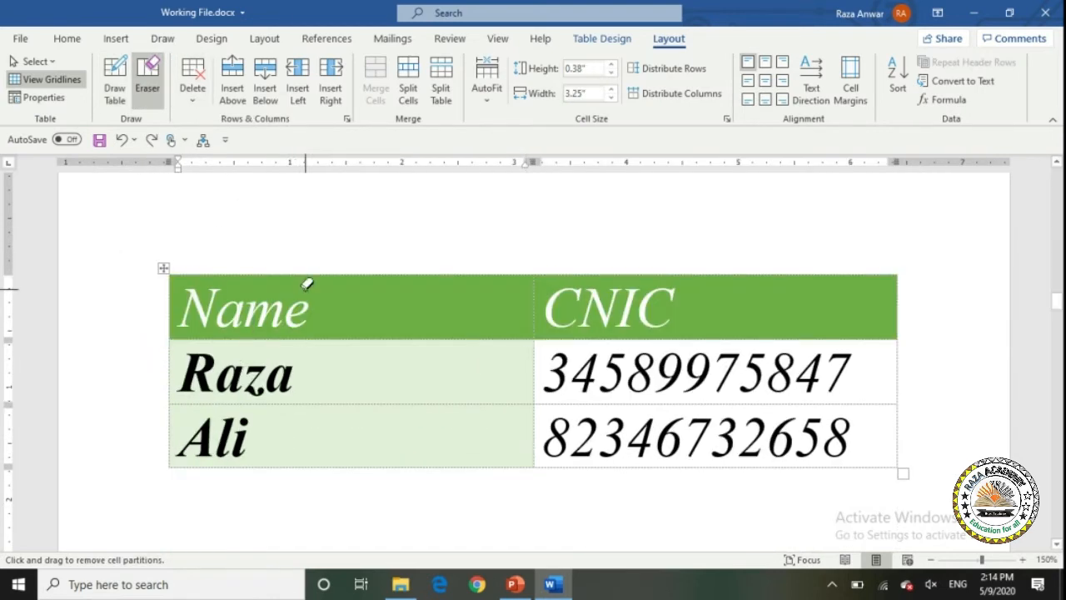
key(Escape)
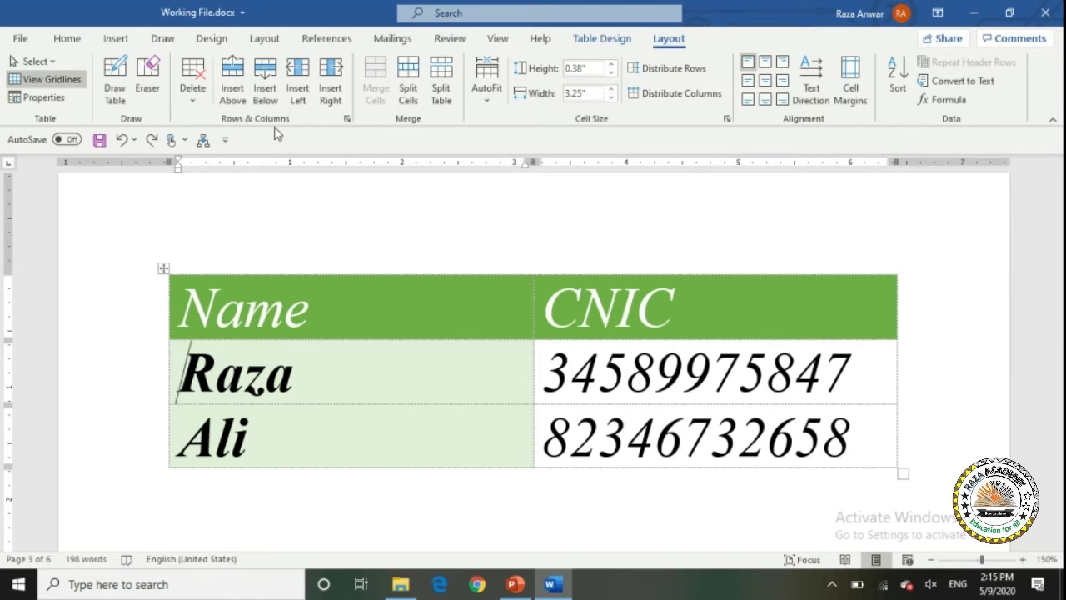
click(333, 326)
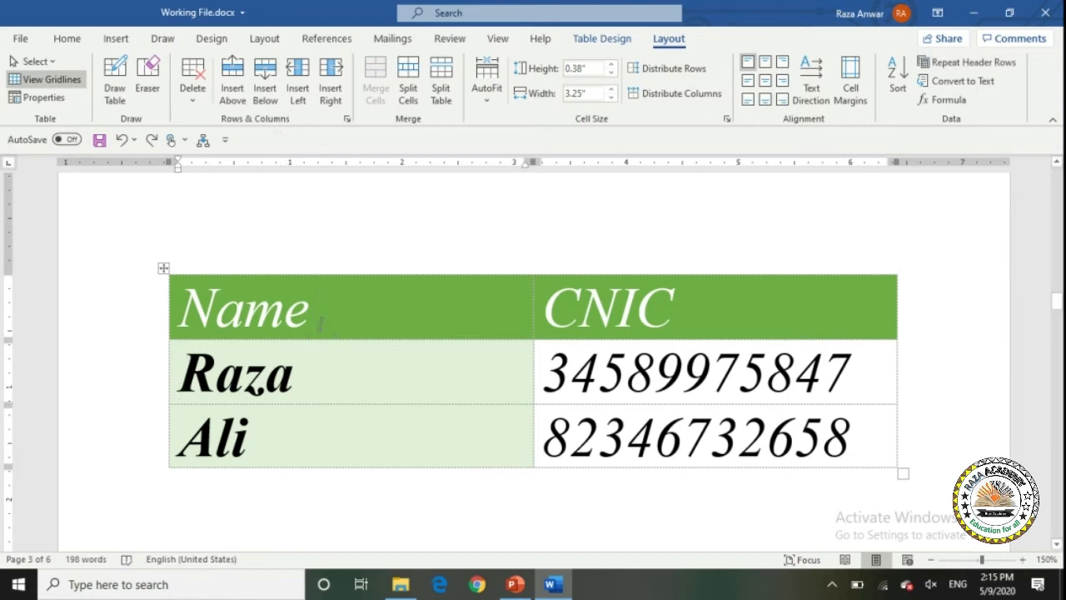
click(192, 98)
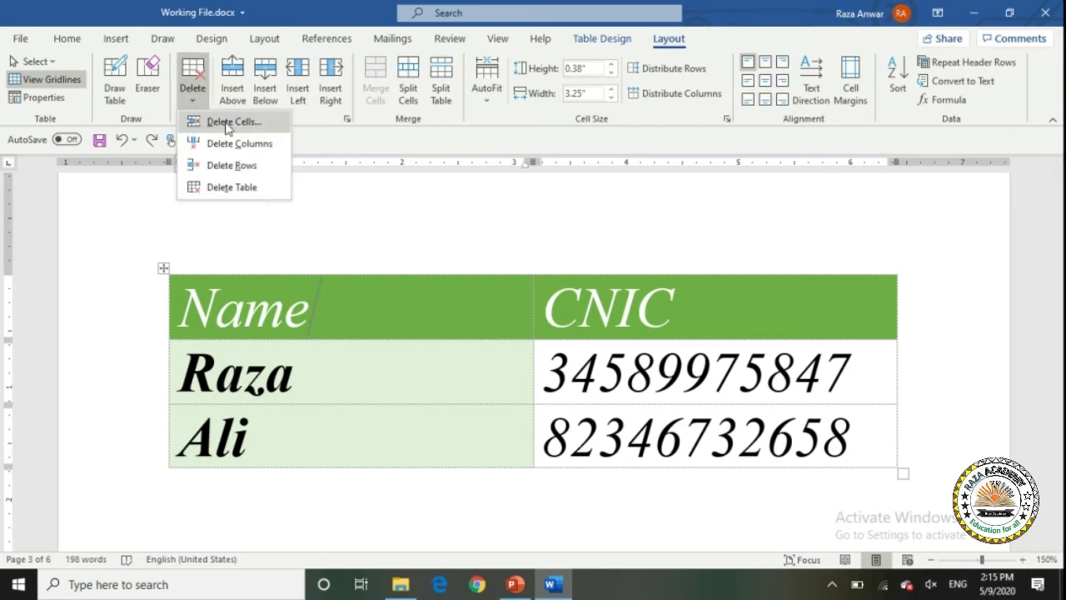
click(226, 121)
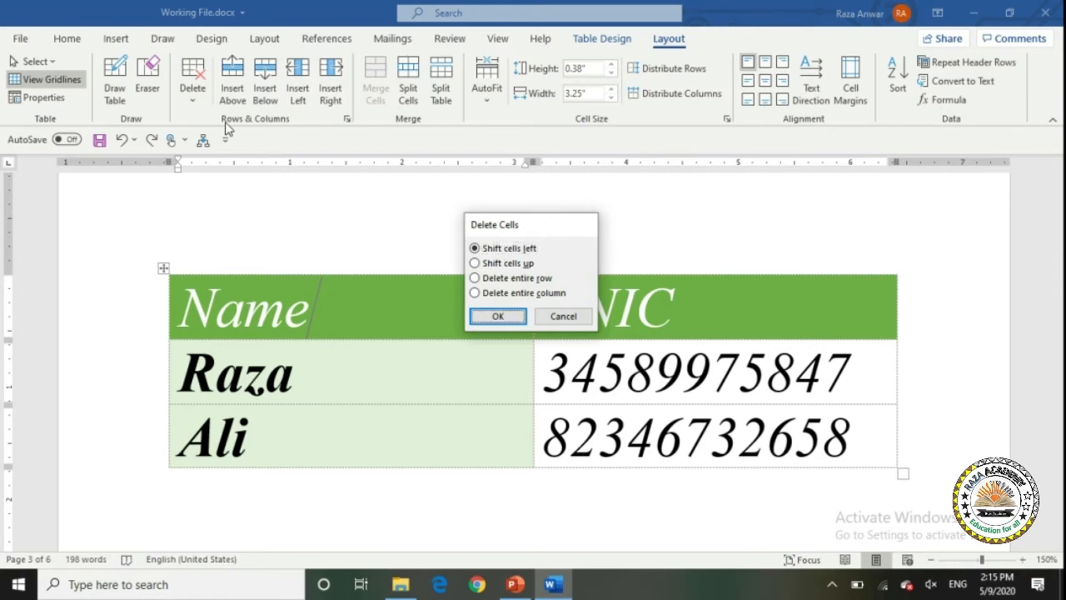
key(Return)
key(ctrl+z)
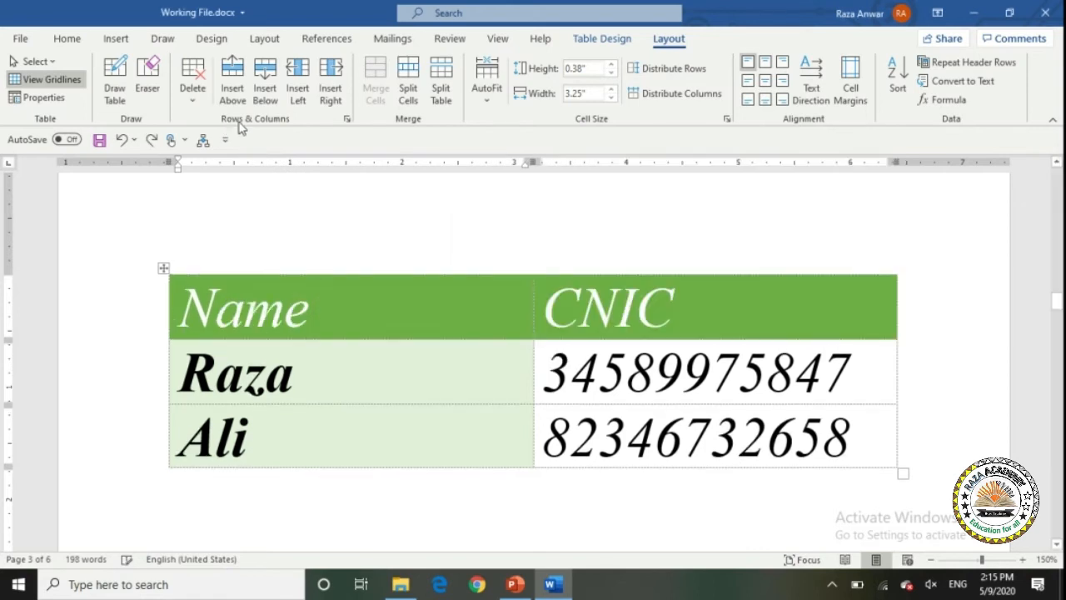
click(205, 102)
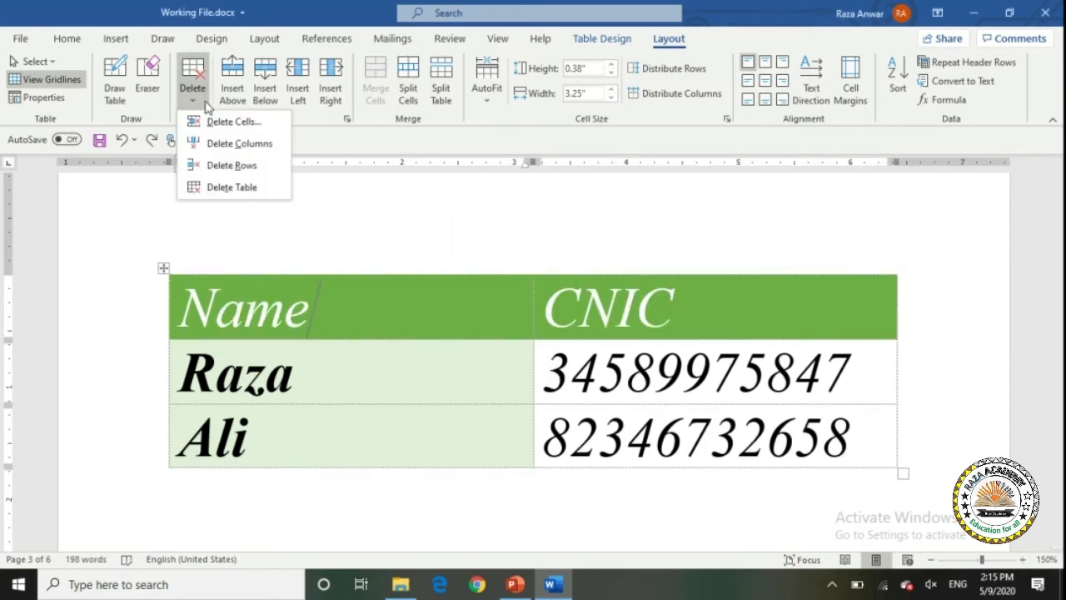
click(221, 145)
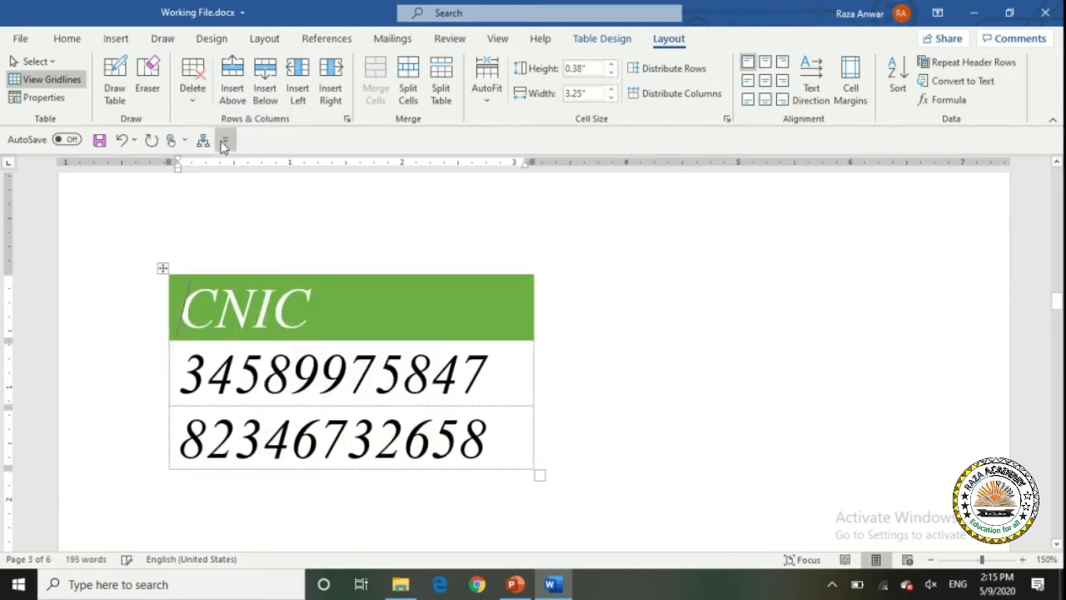
key(ctrl+z)
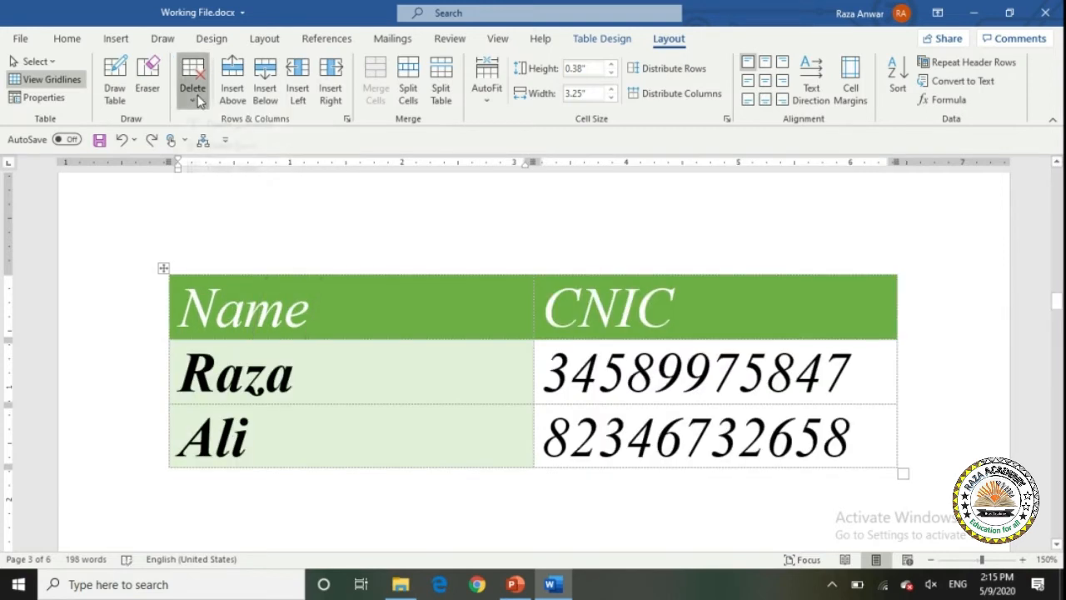
click(194, 98)
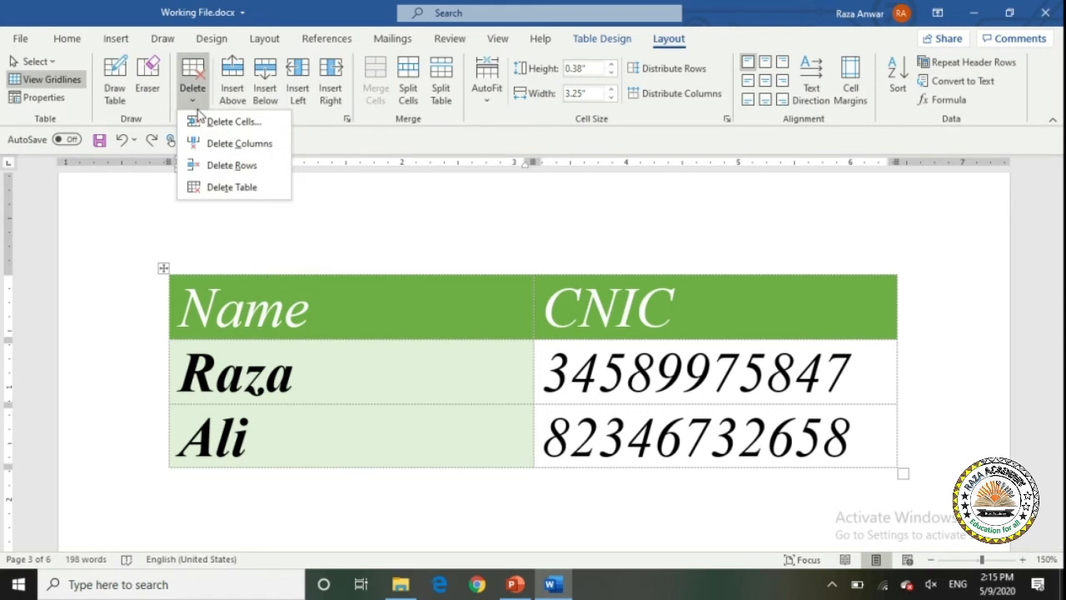
click(226, 166)
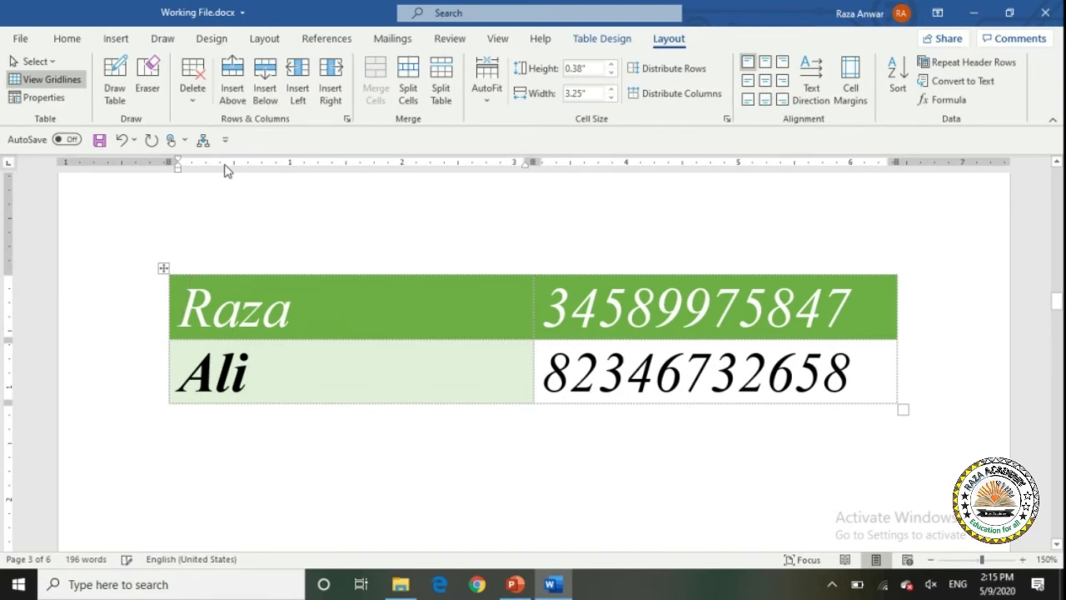
key(ctrl+z)
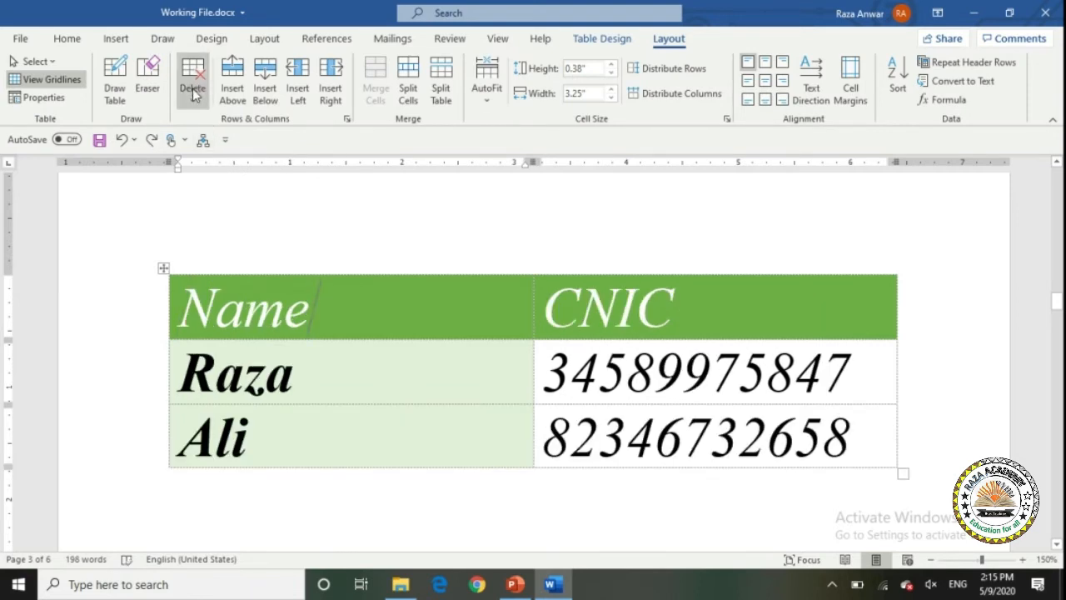
click(194, 92)
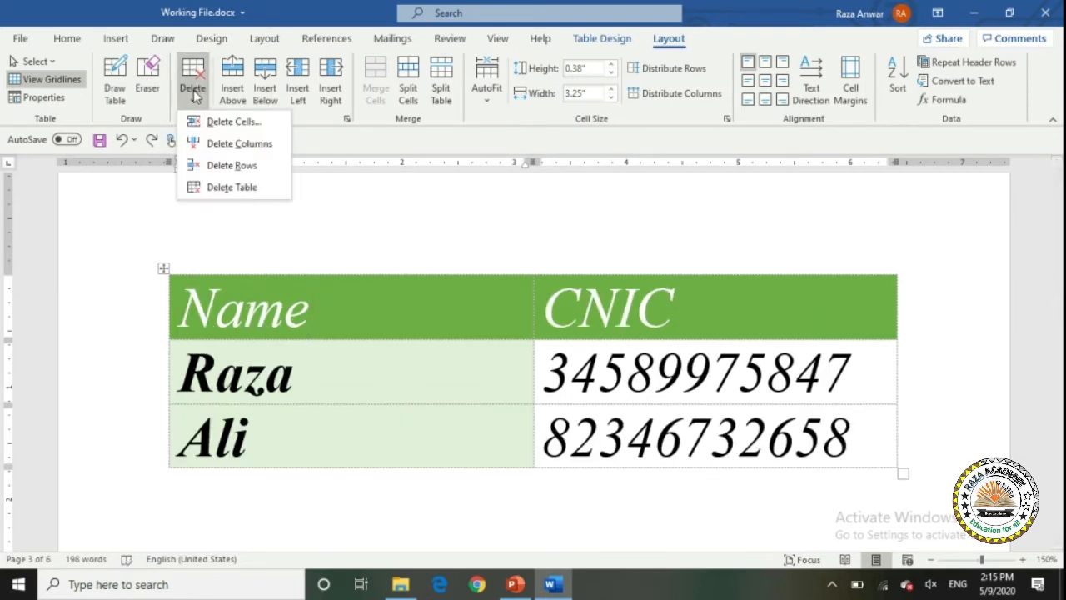
click(241, 185)
key(ctrl+z)
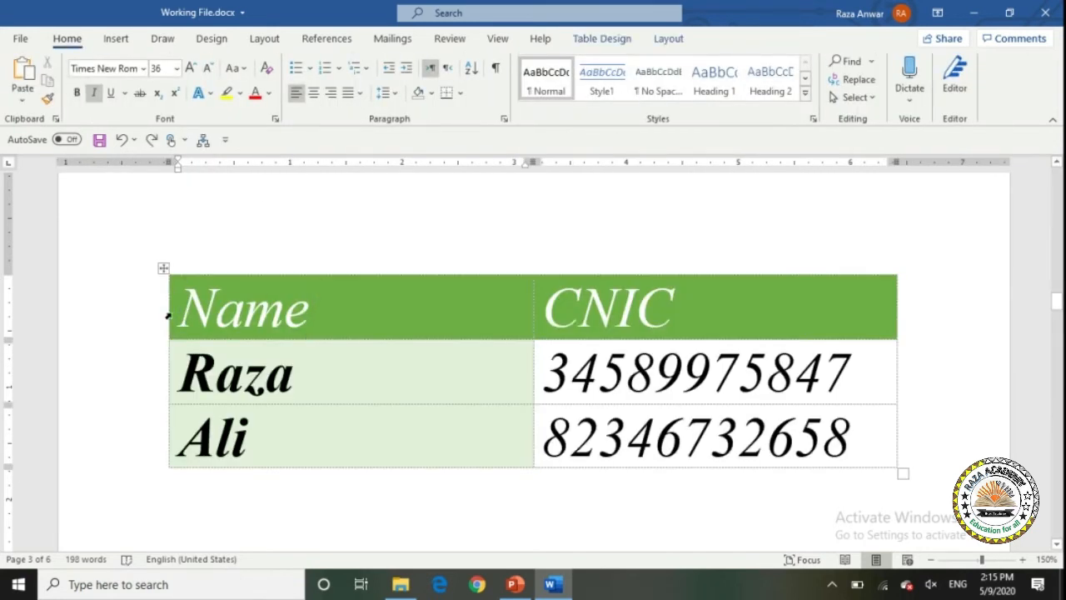
click(666, 42)
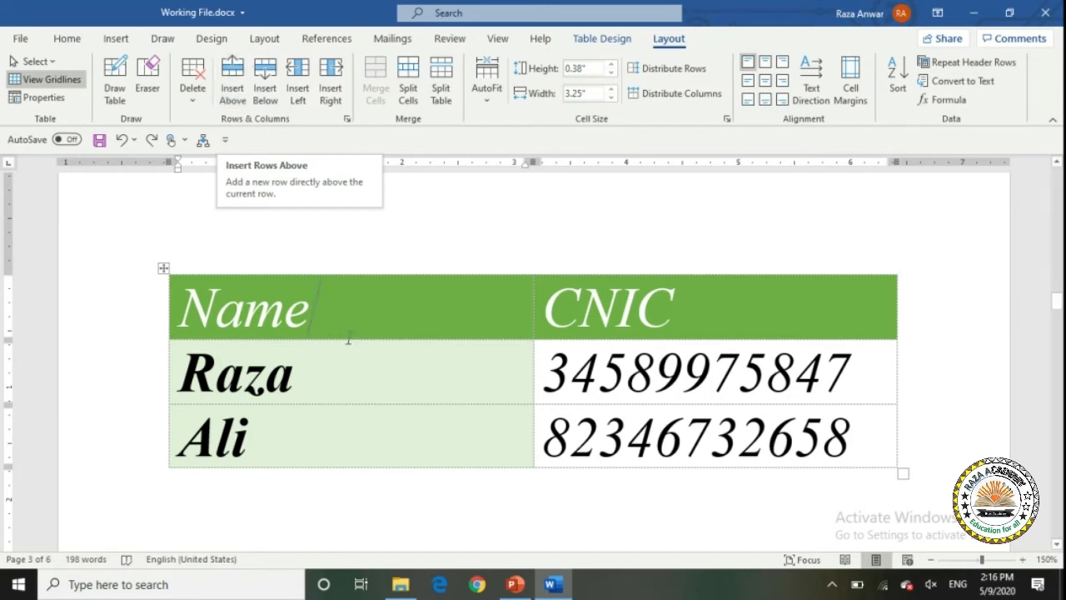
click(236, 99)
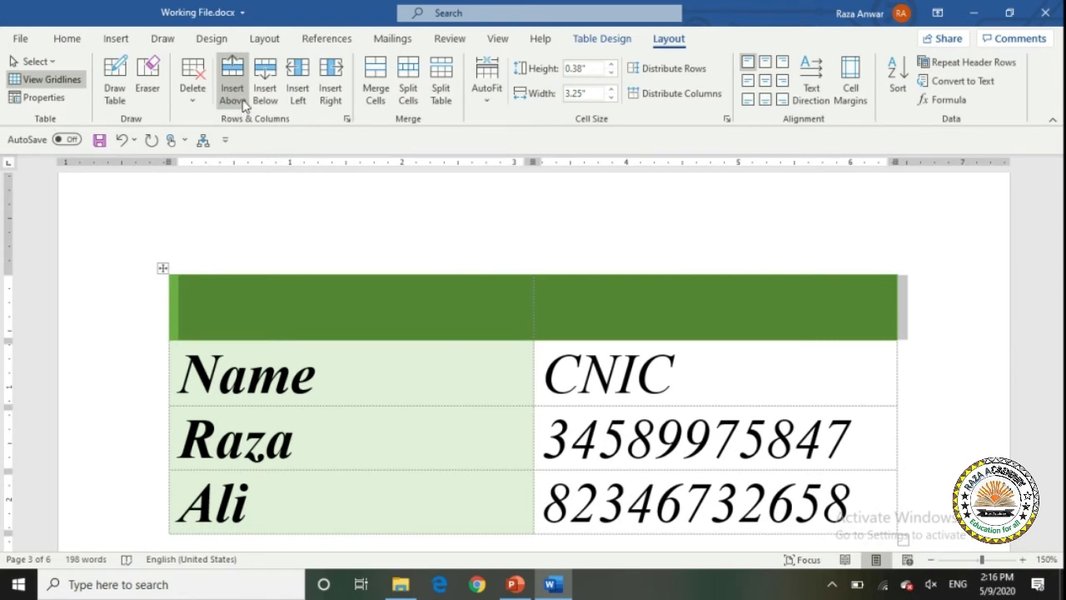
key(ctrl+z)
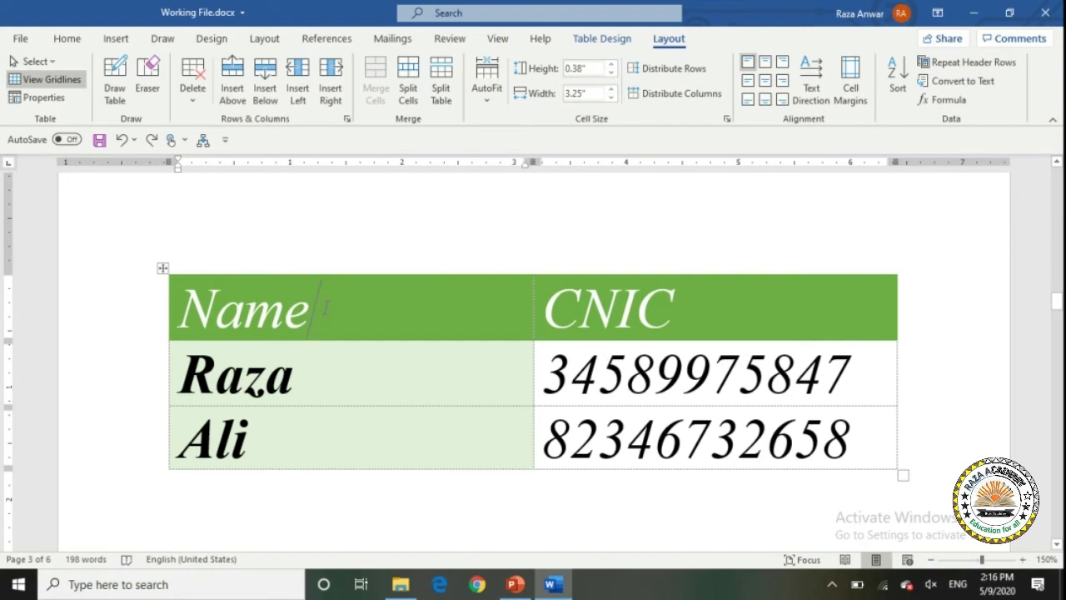
click(265, 98)
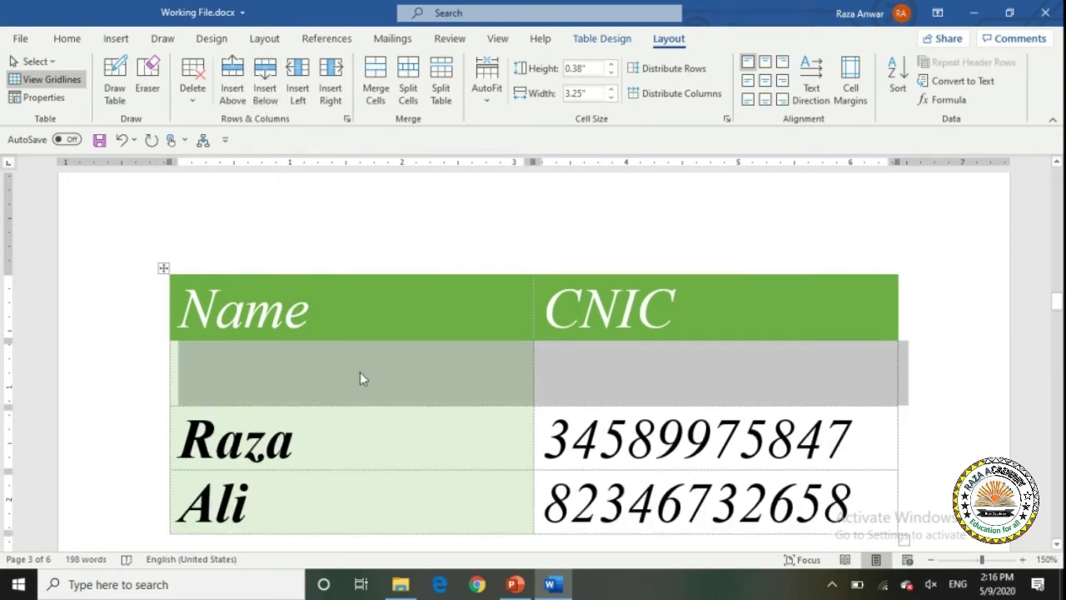
key(ctrl+z)
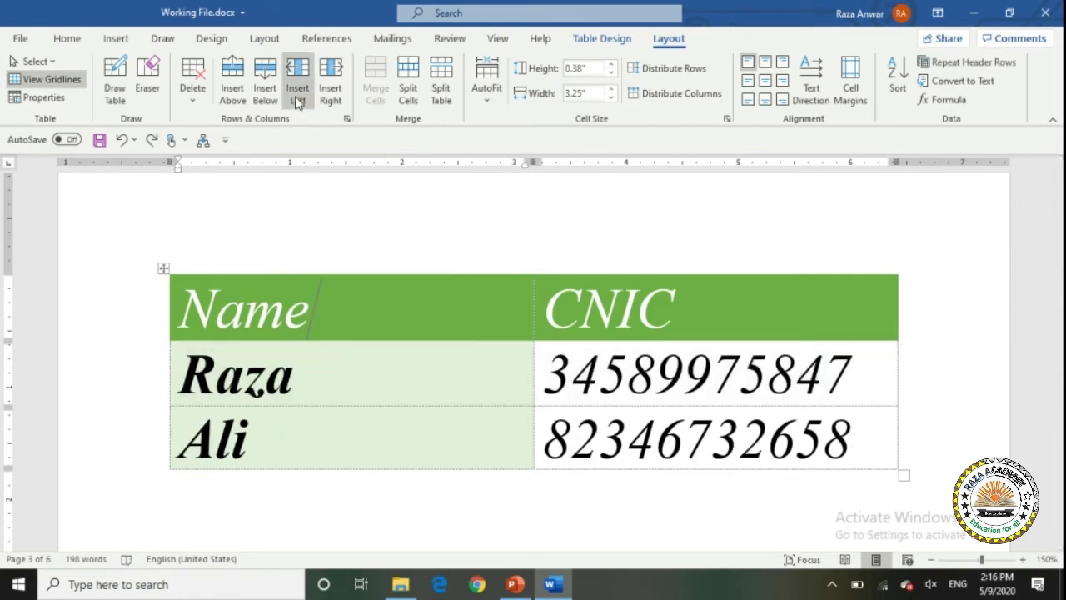
click(310, 100)
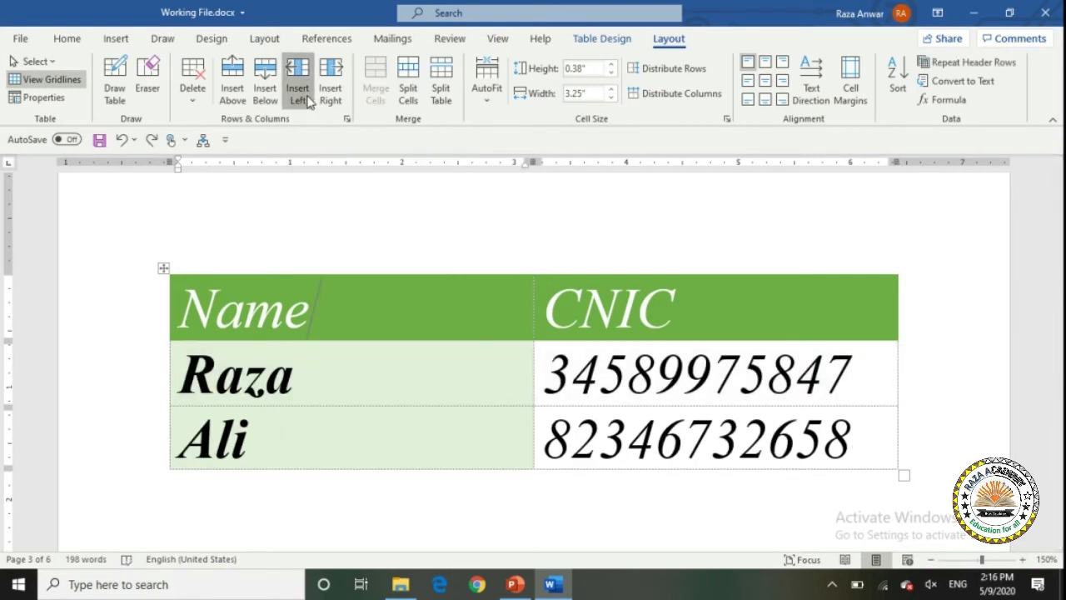
key(ctrl+z)
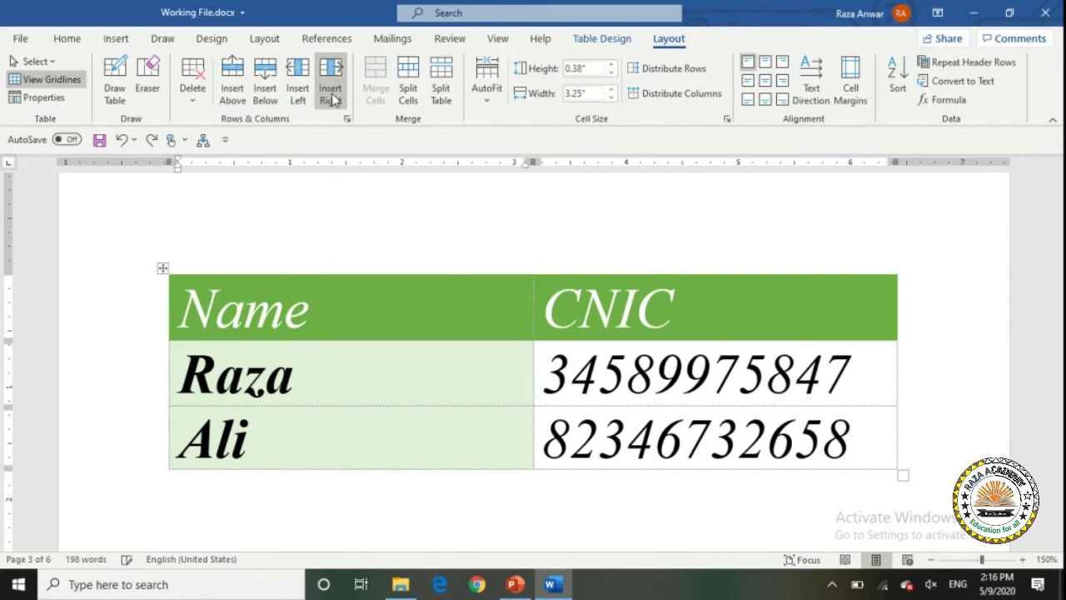
click(331, 95)
key(ctrl+z)
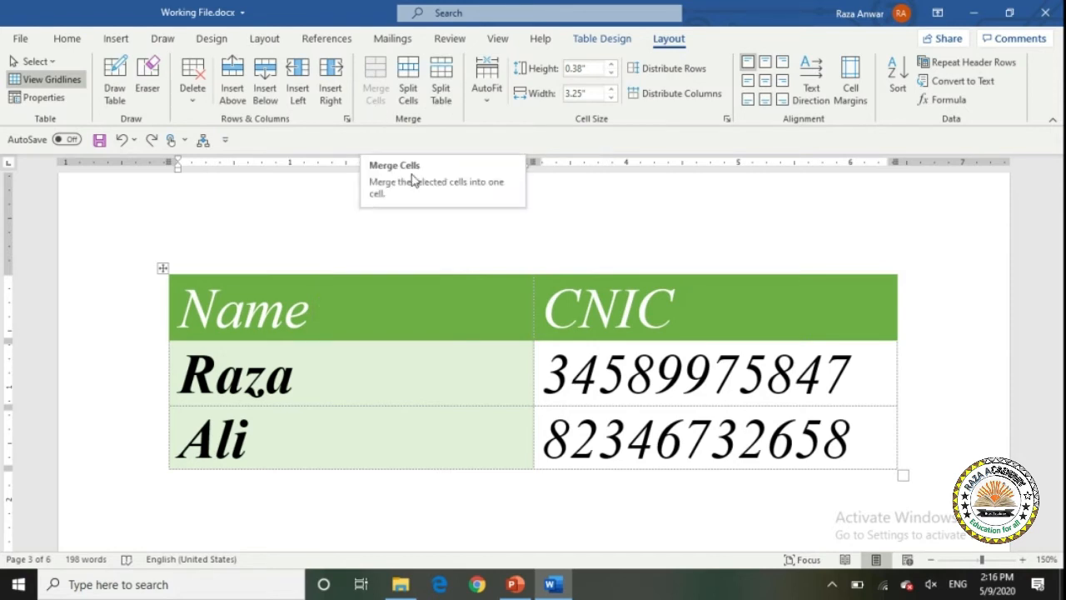
Insert a 5-column, 2-row table on a new line below the Name/CNIC table.
click(1058, 545)
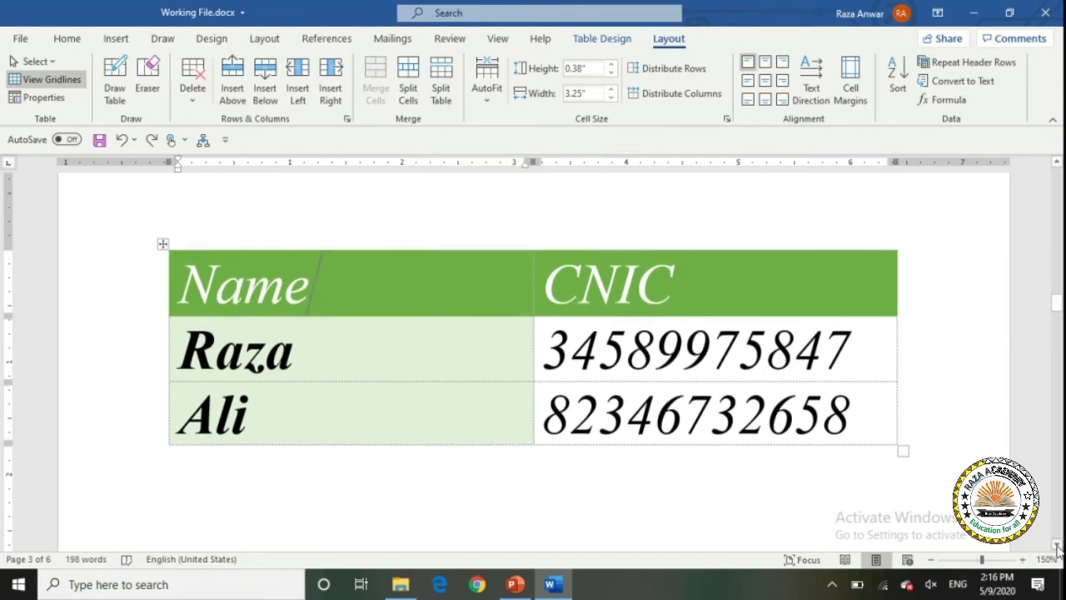
click(1057, 545)
click(409, 388)
click(112, 38)
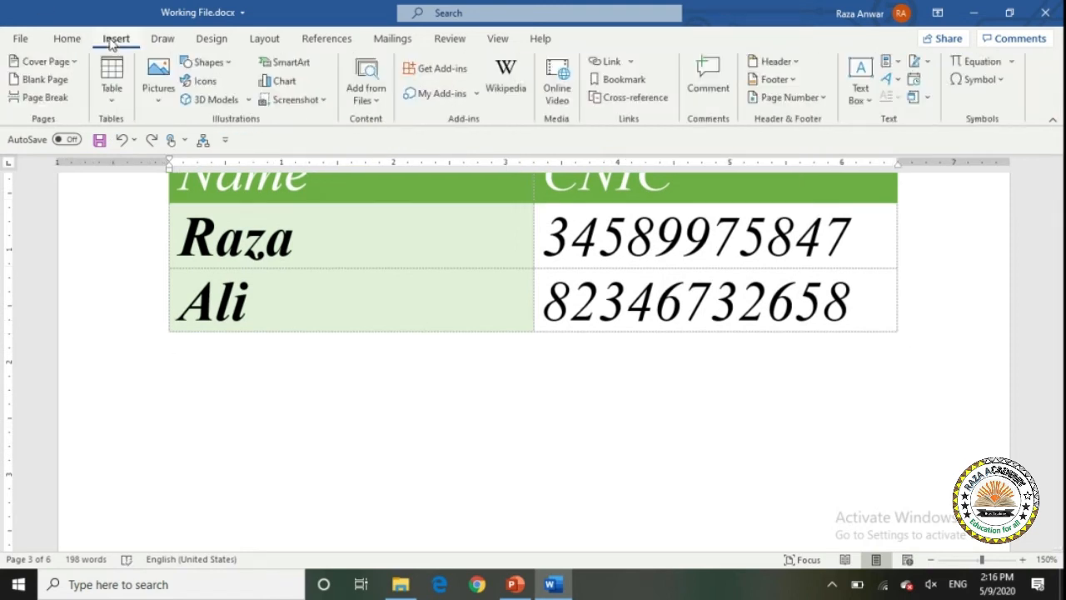
click(122, 90)
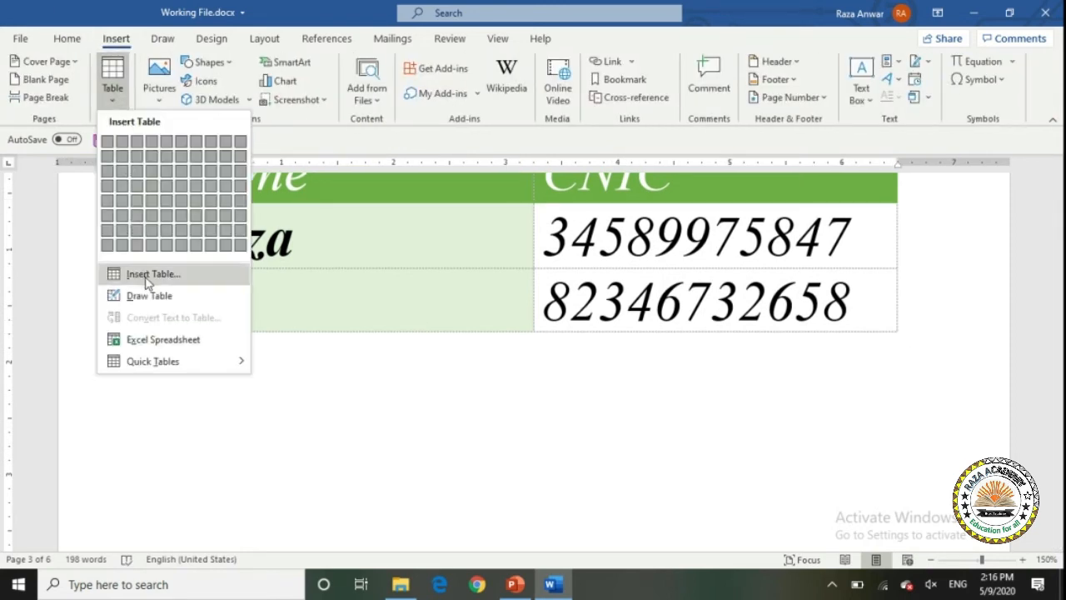
click(293, 375)
key(Return)
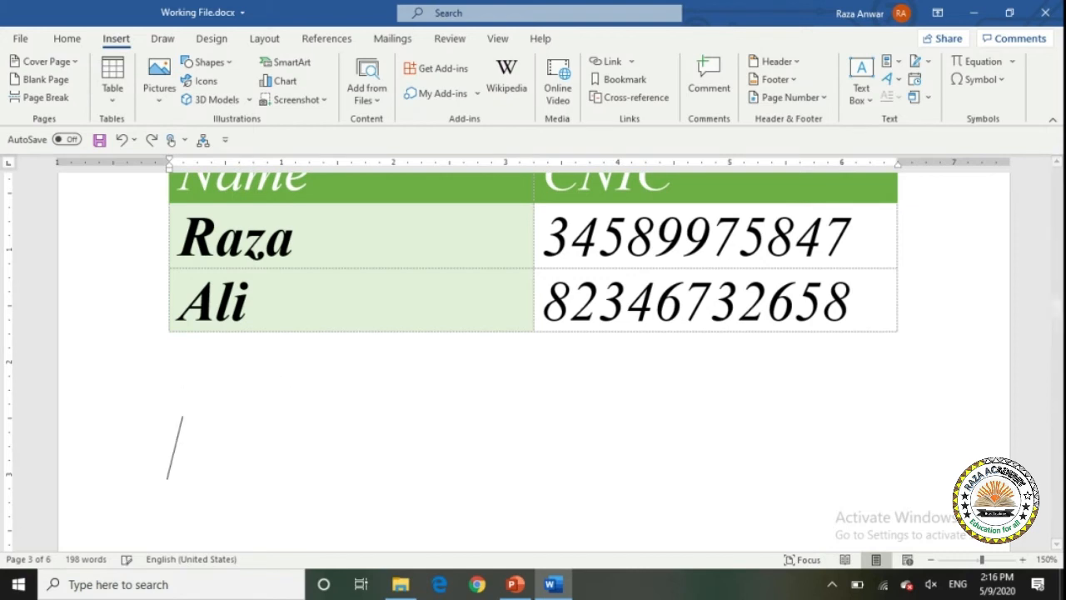
click(113, 88)
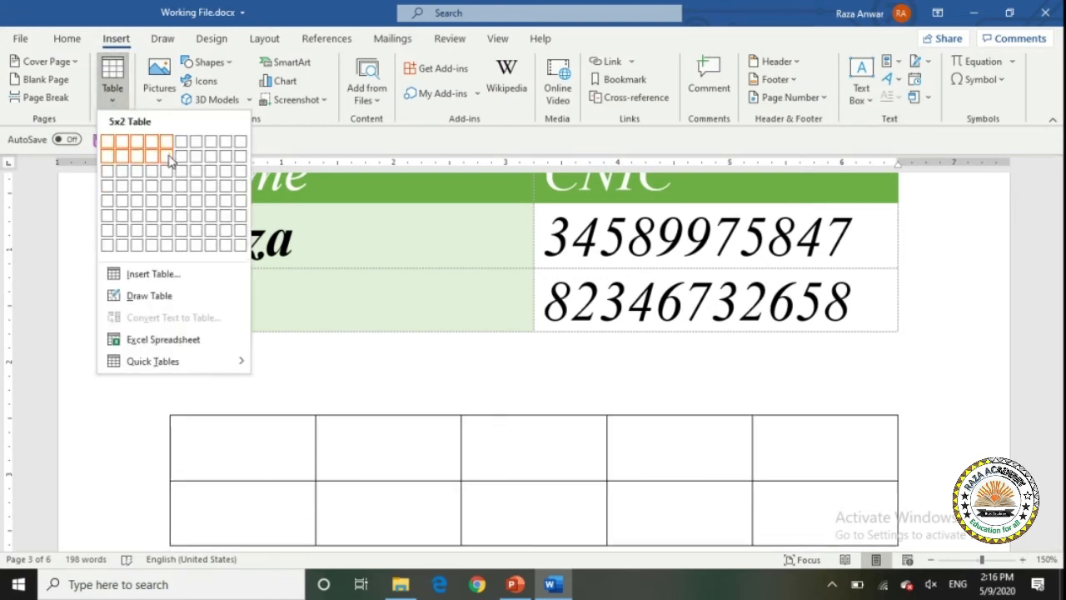
click(169, 158)
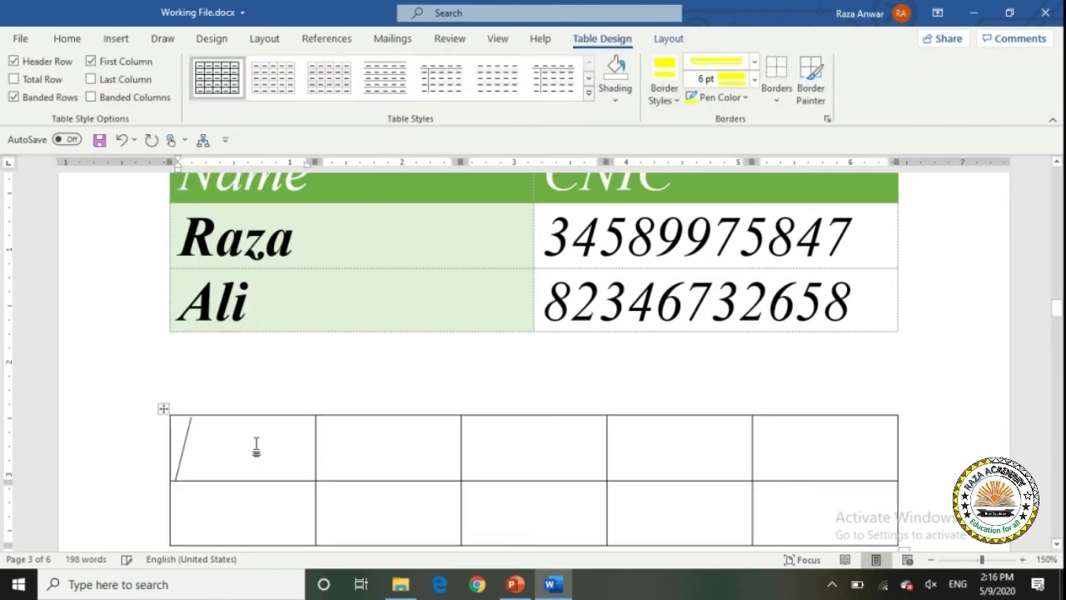
Enter Name, Subject in row one and English, Urdu, Math, Physics in row two.
text(Name)
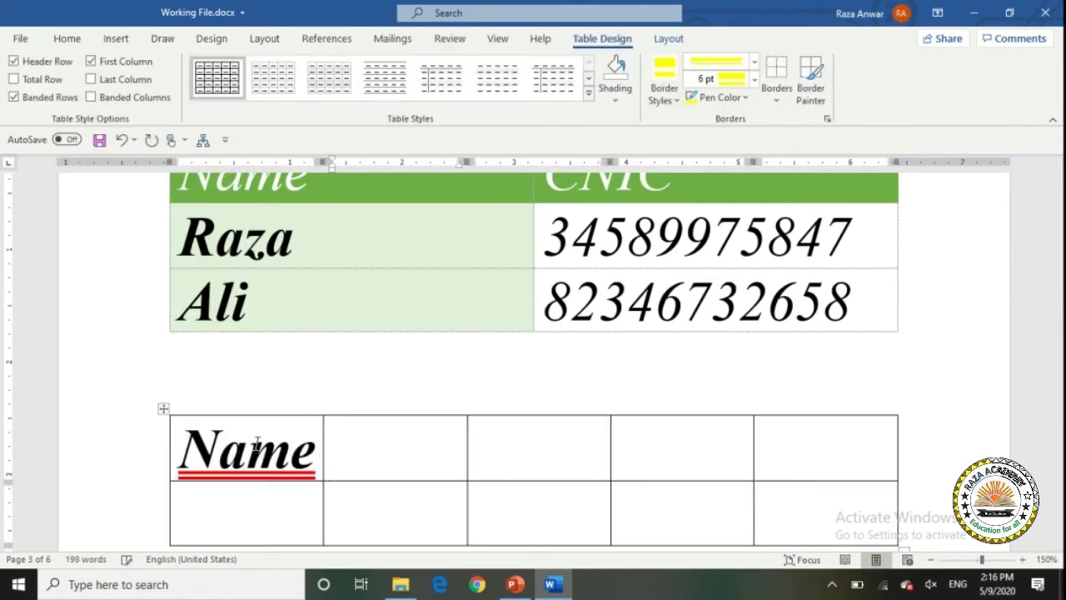
key(Tab)
text(Subj)
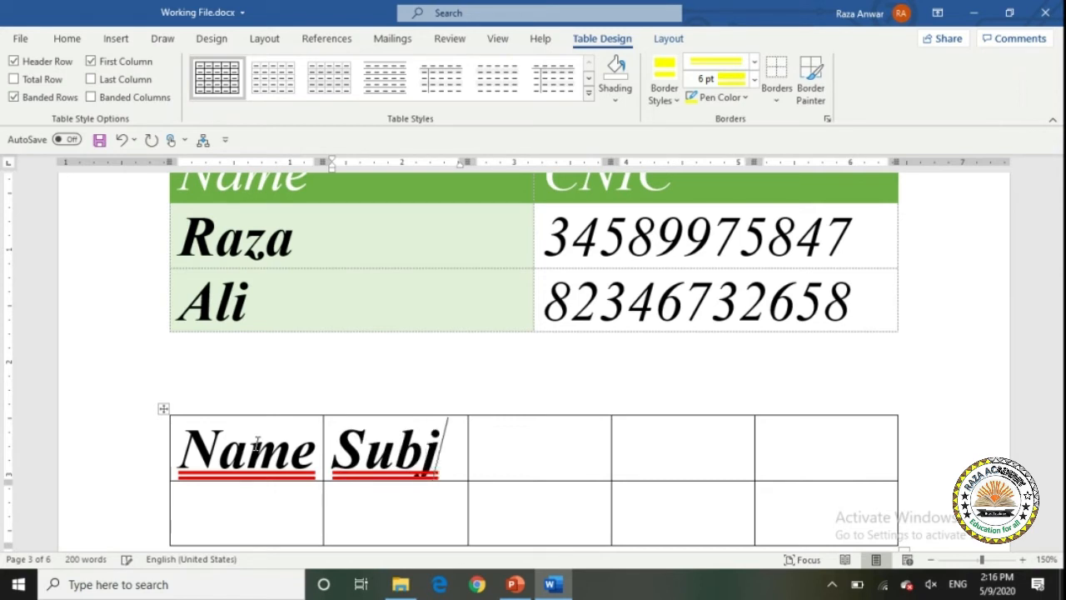
text(ect)
click(405, 508)
text(En)
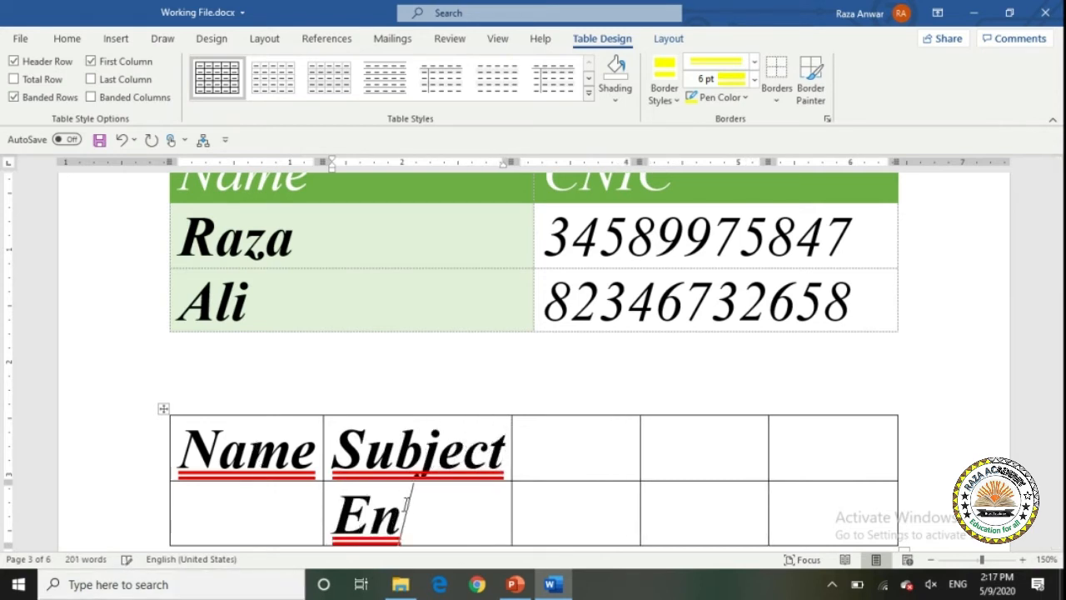
text(glish)
key(Tab)
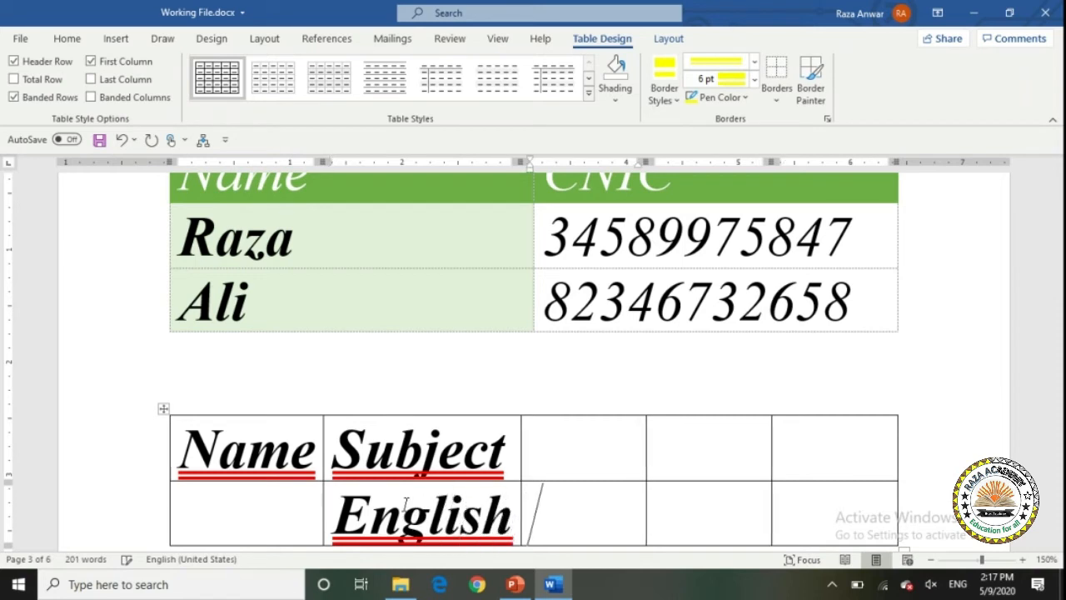
text(Urdu)
key(Tab)
text(Mayh)
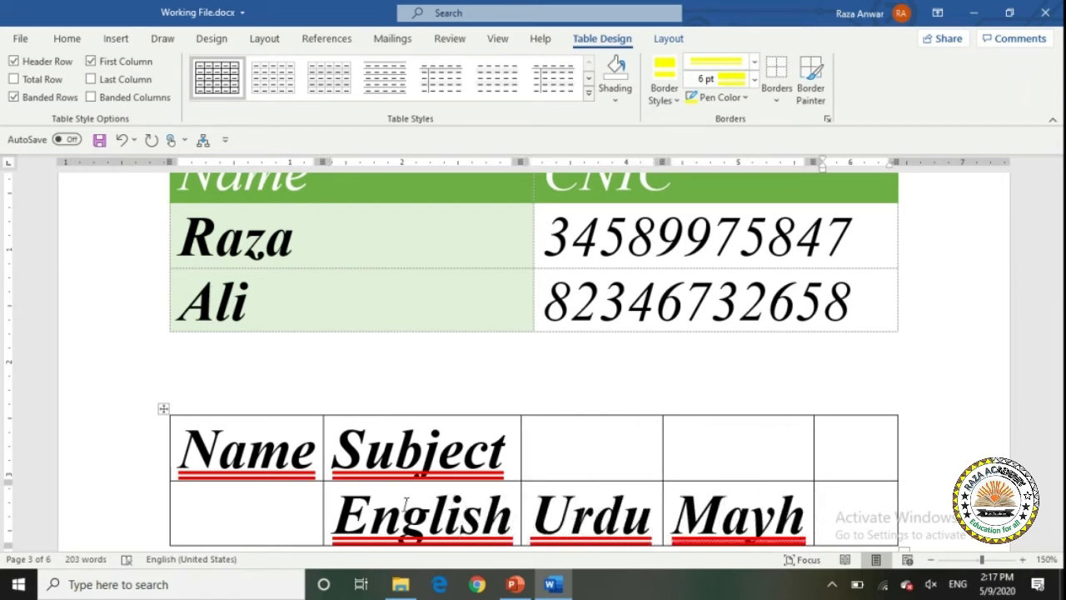
key(ctrl+shift+Left)
text(Math)
key(Tab)
text(Physics)
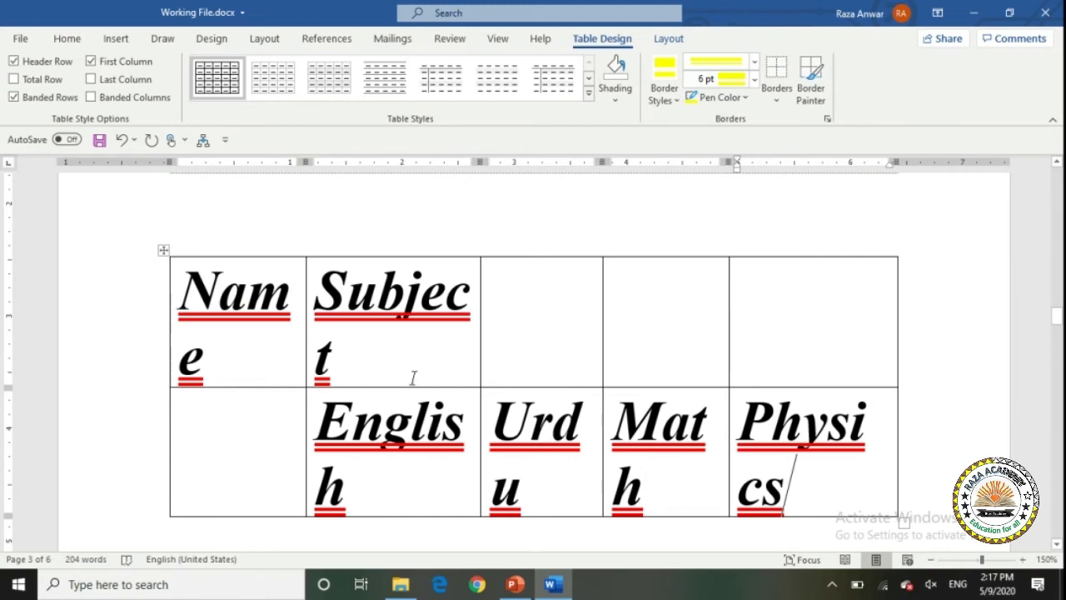
Select all text and shrink the font two sizes to 24 pt, then click into the Urdu cell.
key(ctrl+a)
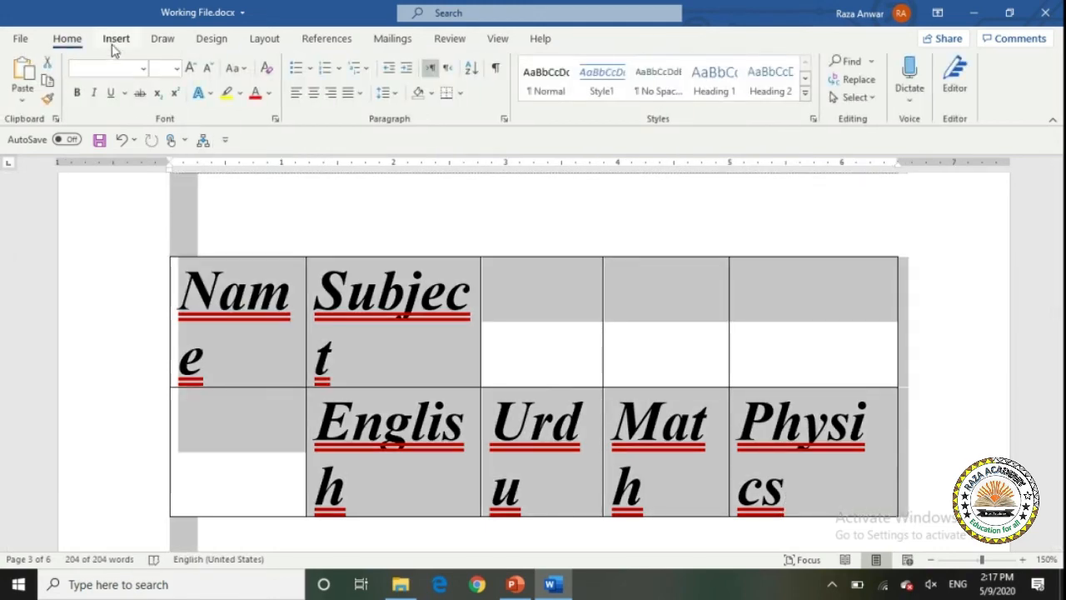
click(115, 38)
click(73, 40)
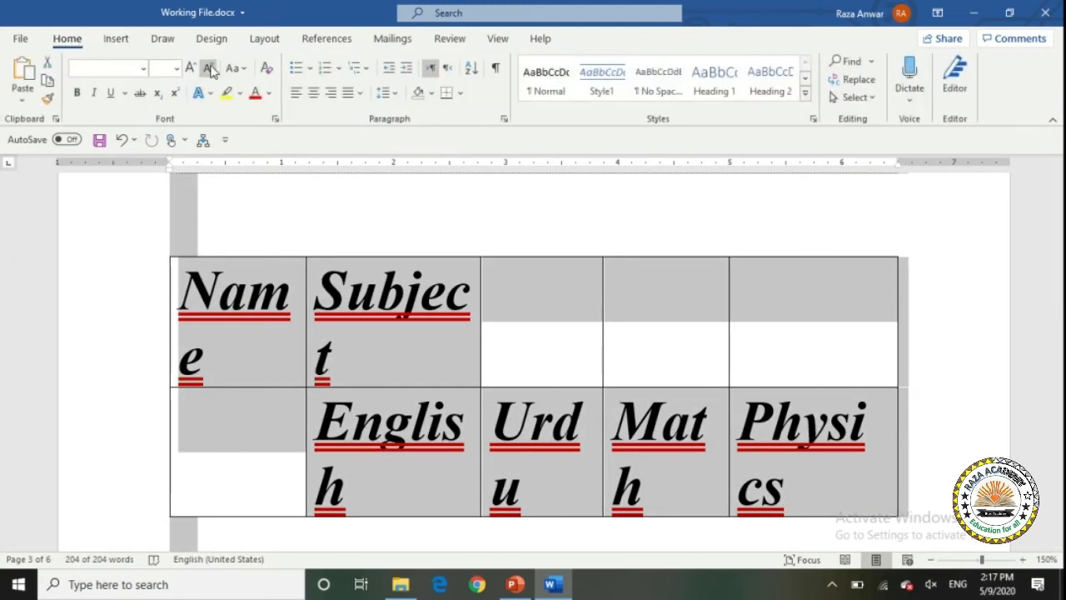
click(210, 72)
click(210, 71)
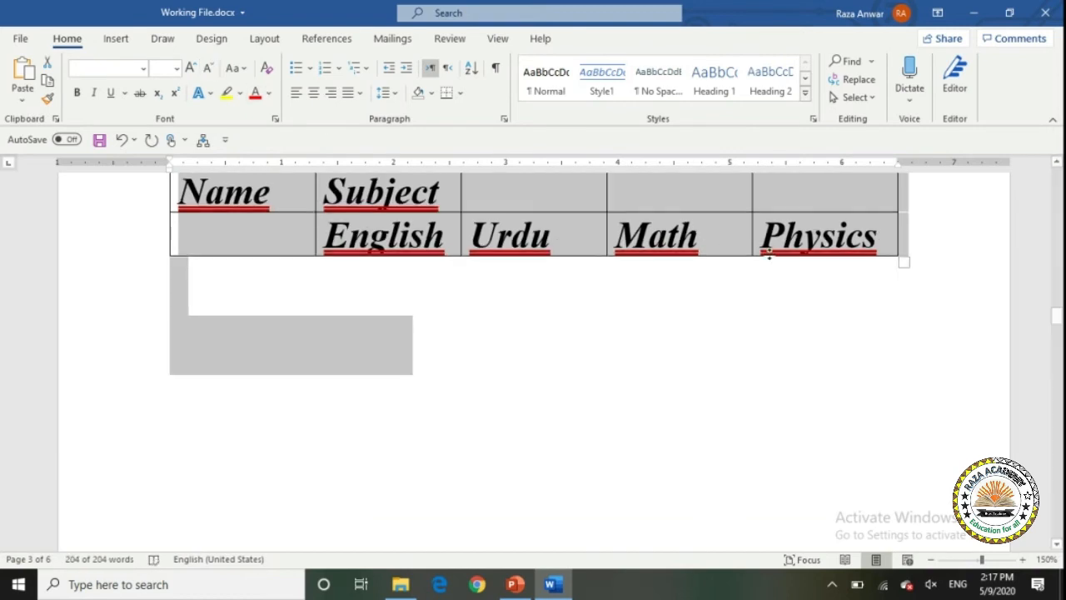
click(1056, 162)
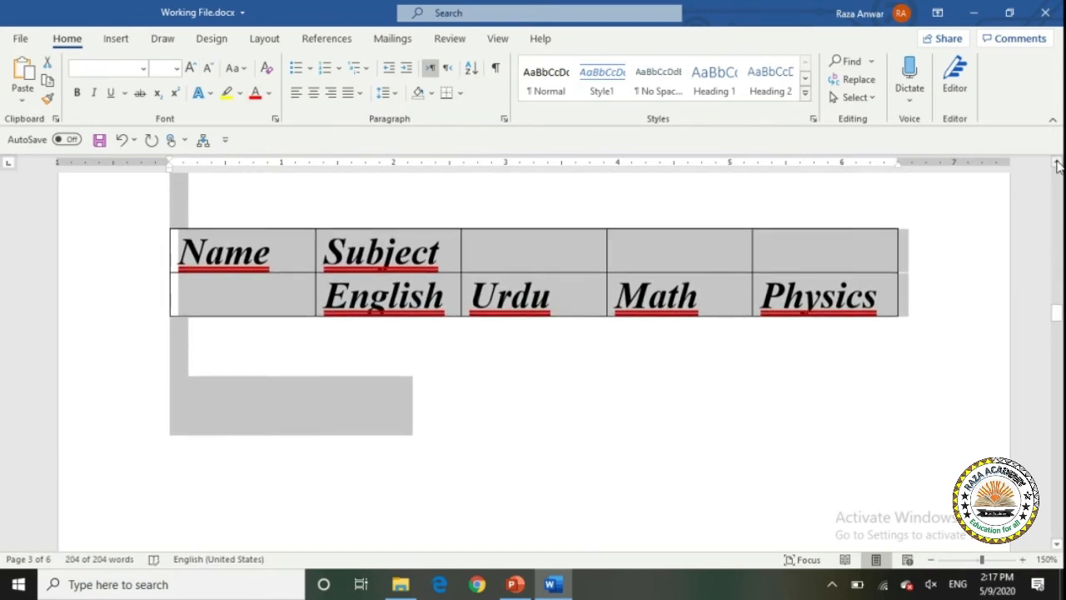
click(513, 288)
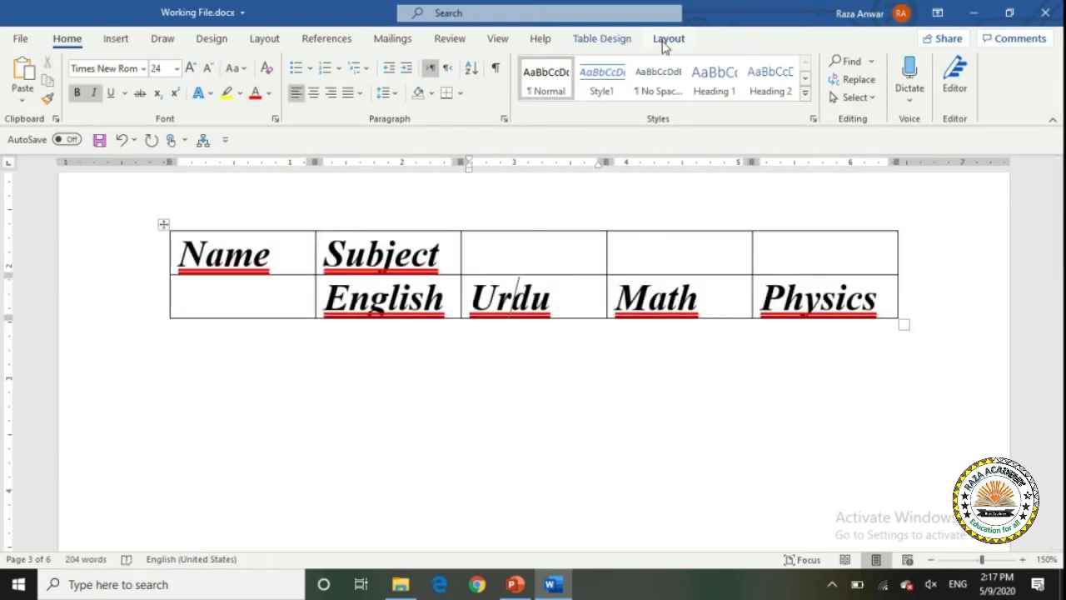
click(666, 42)
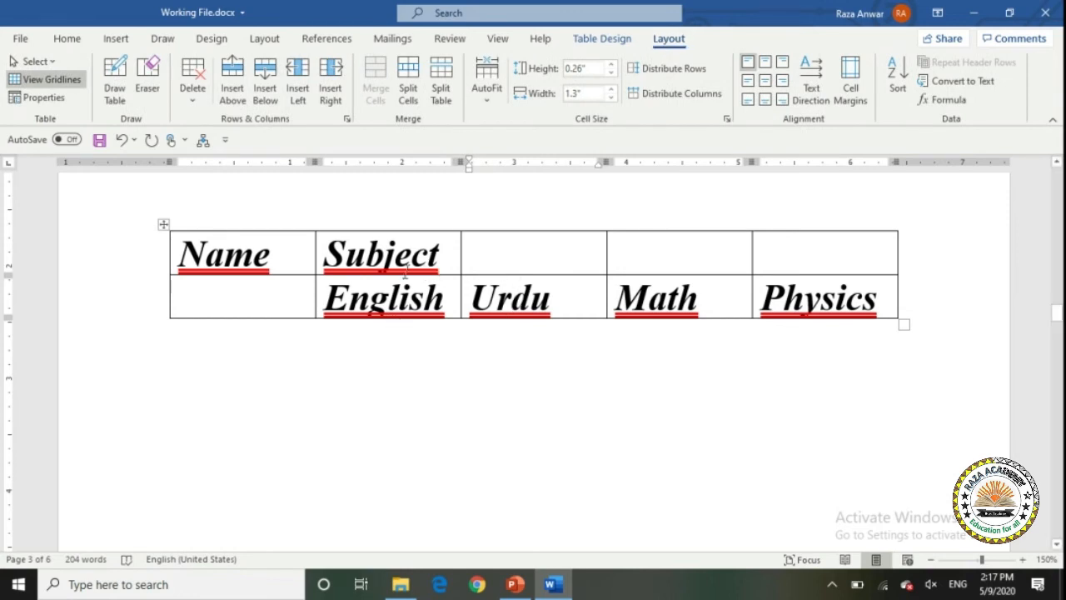